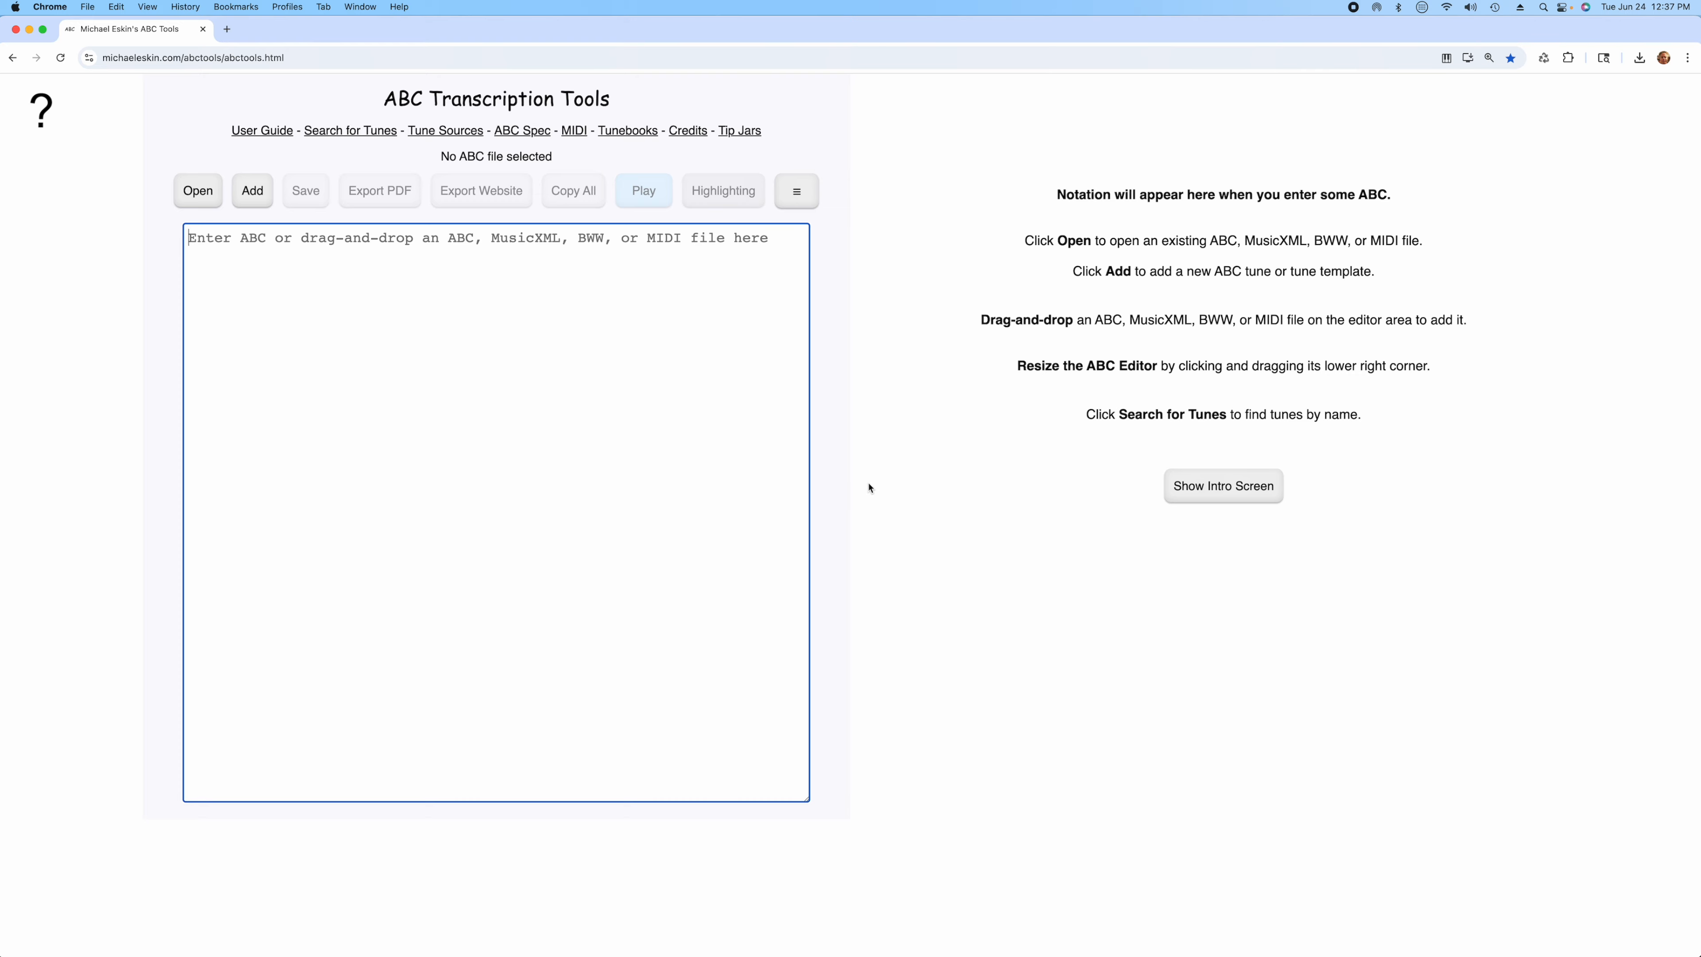
Step: Make sure MIDI input for ABC text entry is allowed in the settings, and accept the settings
click(810, 201)
click(888, 698)
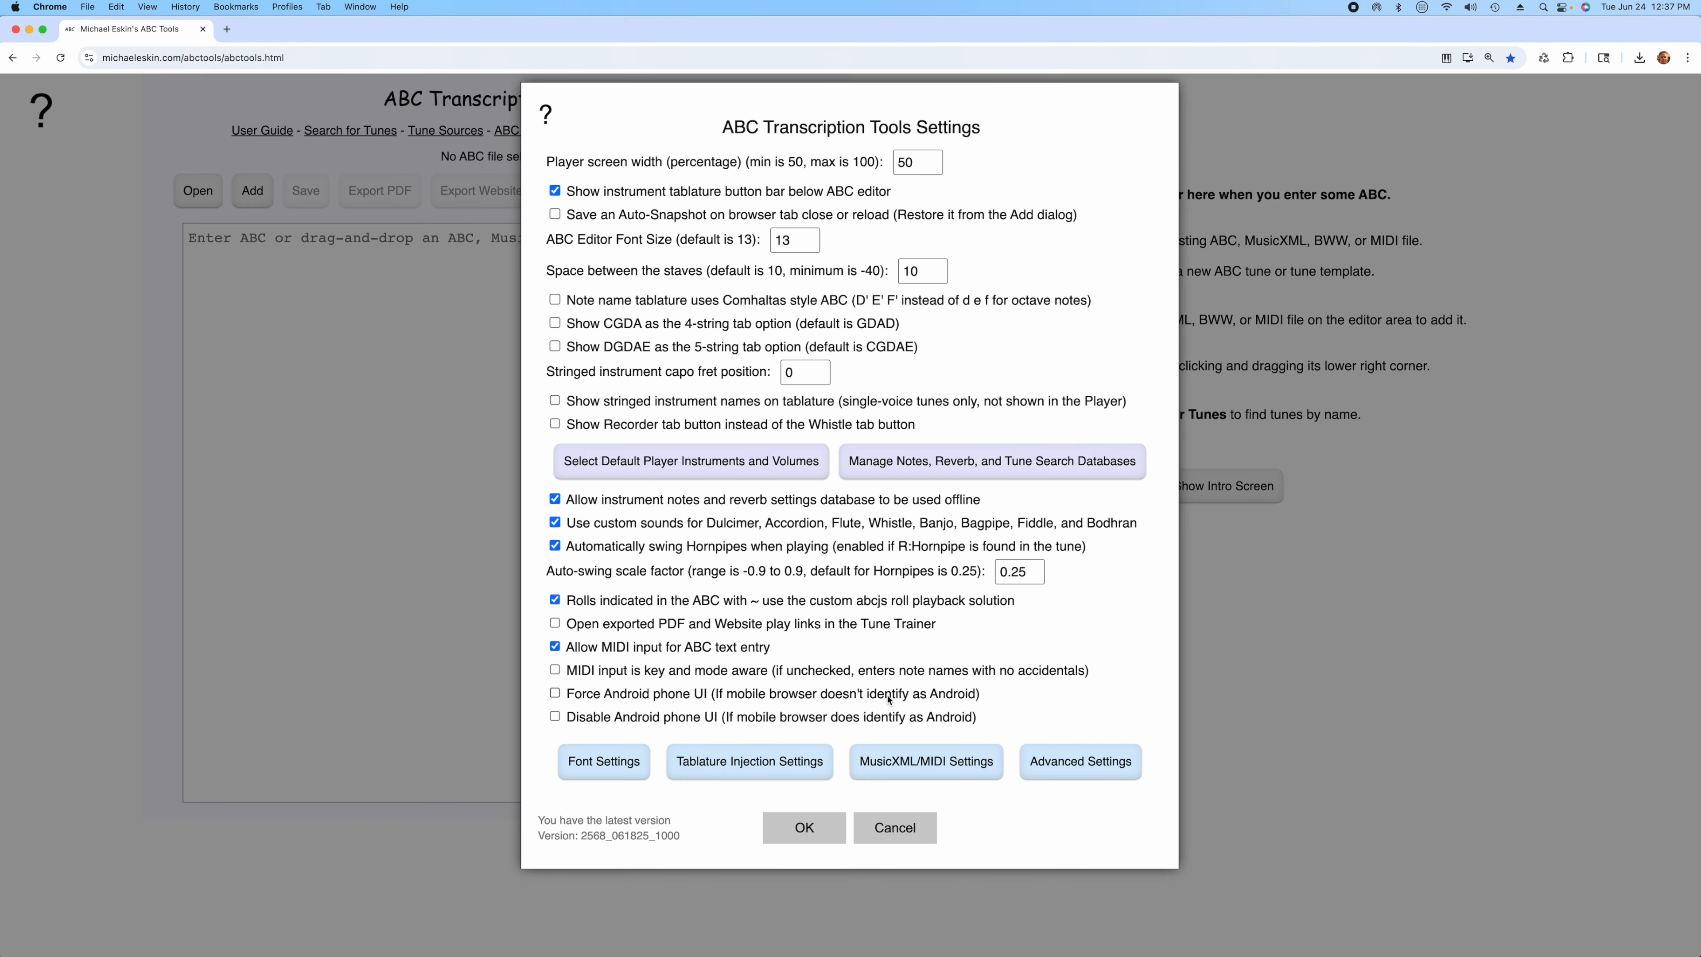
click(764, 651)
click(809, 828)
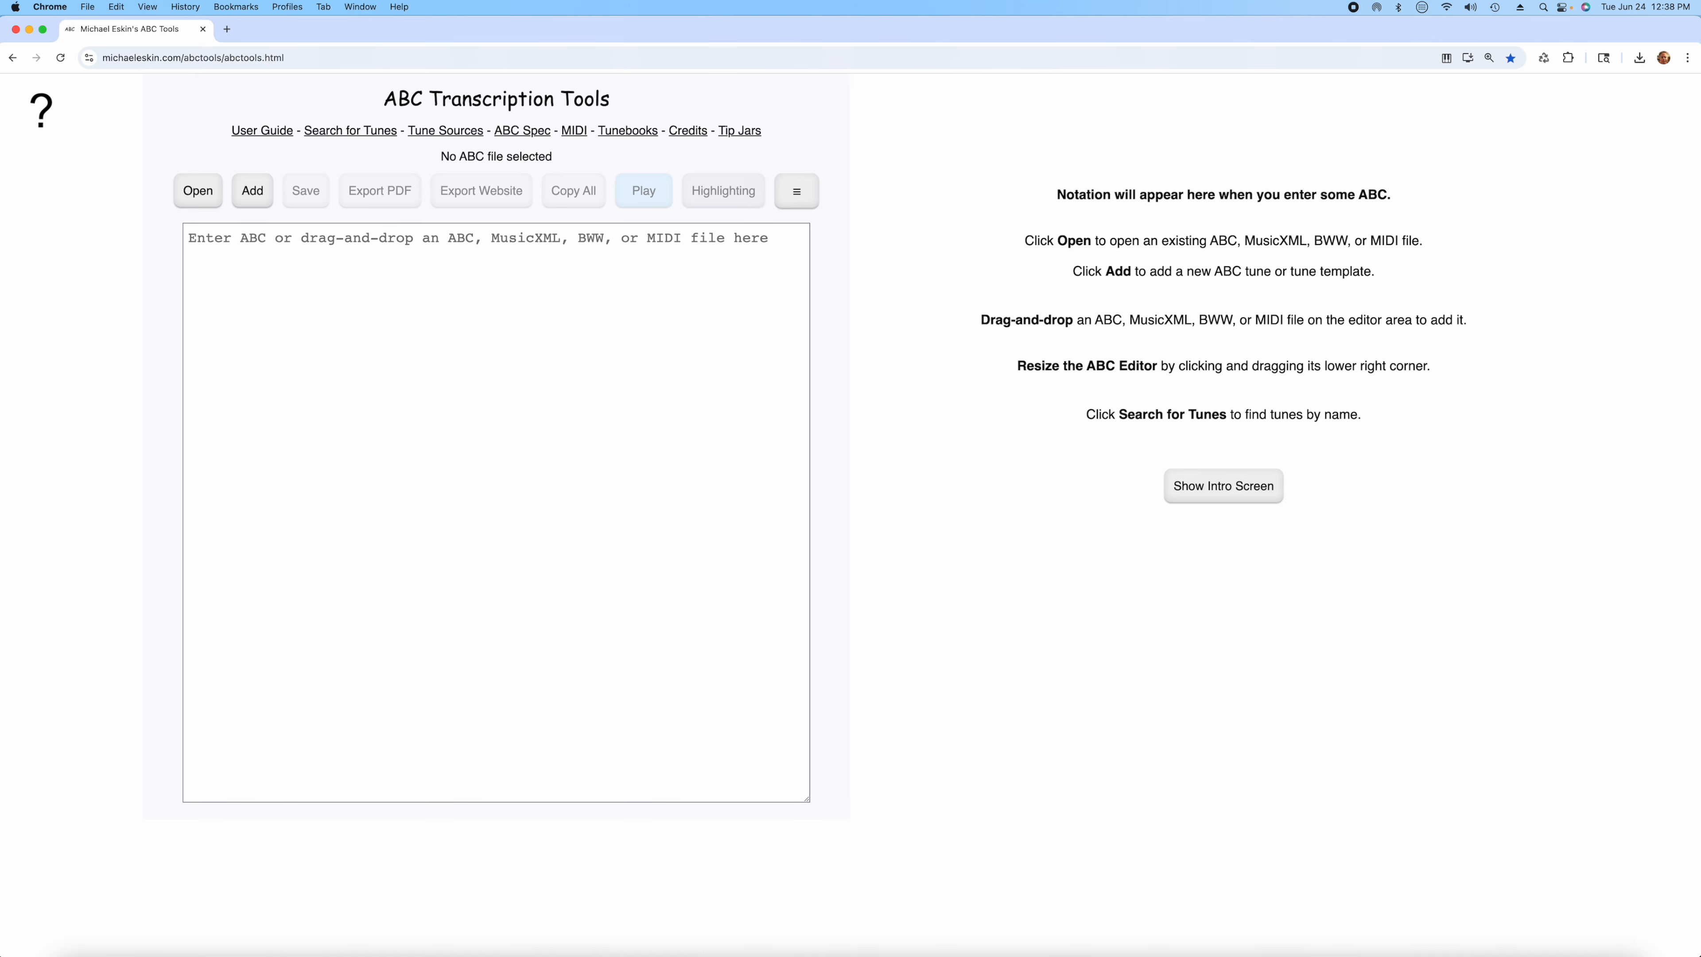
Step: Bring up the MidiKeys virtual keyboard and the King of FM synthesizer, and return to the ABC editor in Chrome
click(1408, 933)
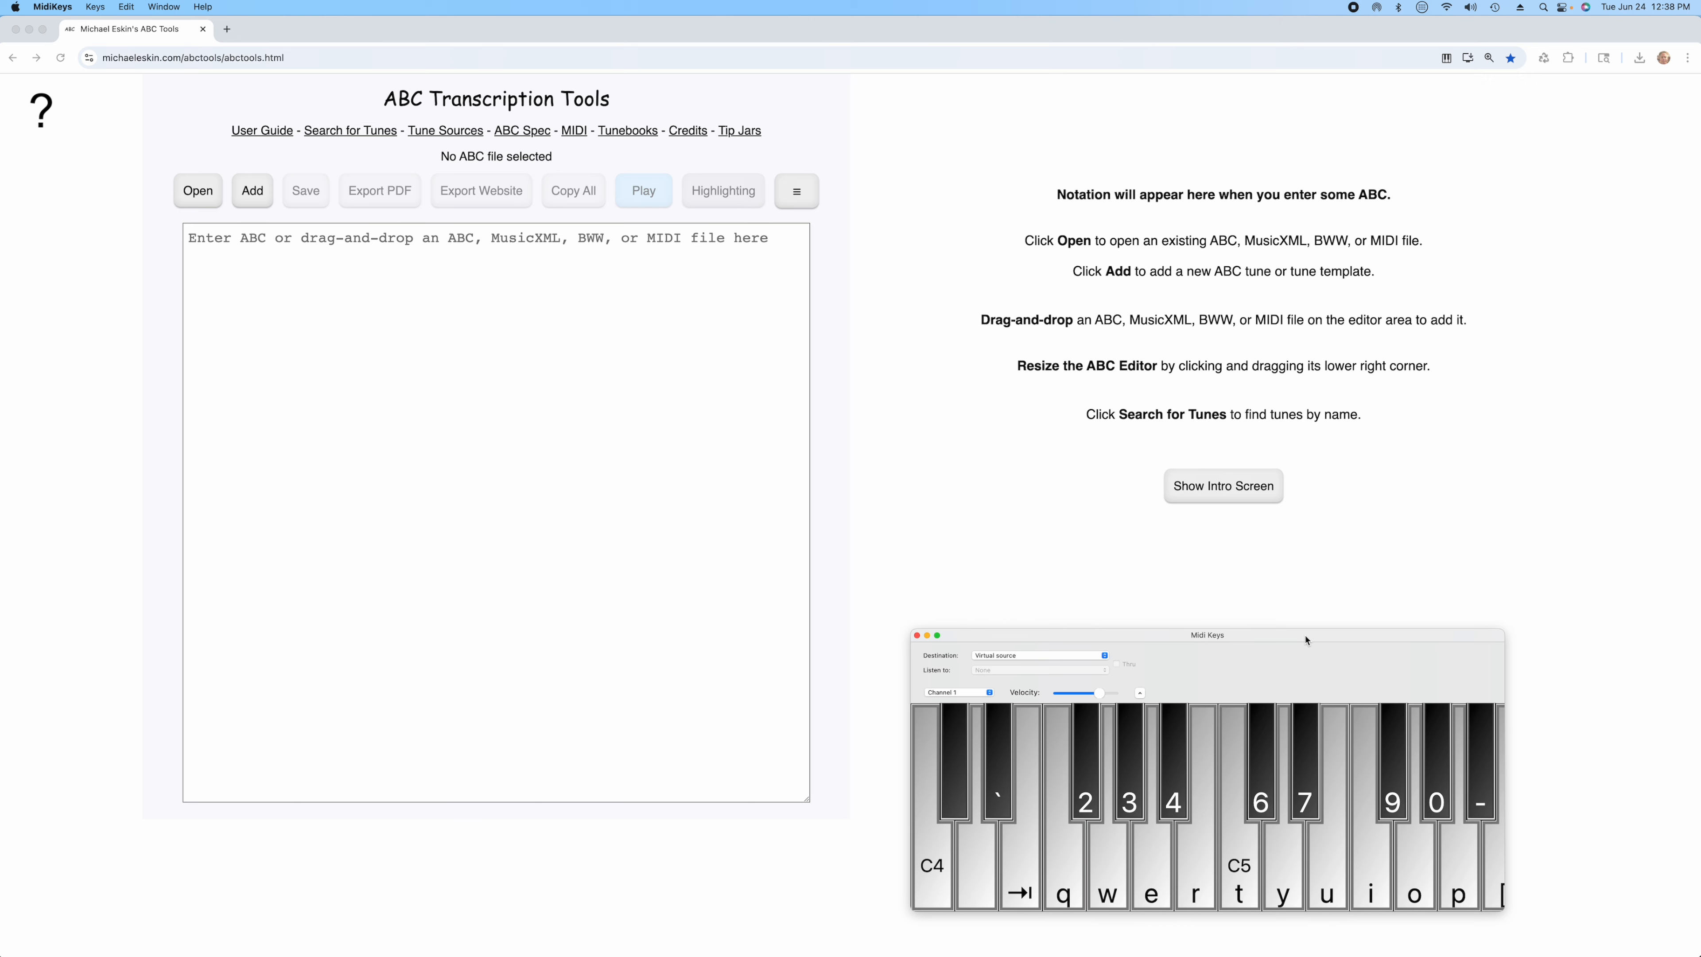
click(1467, 915)
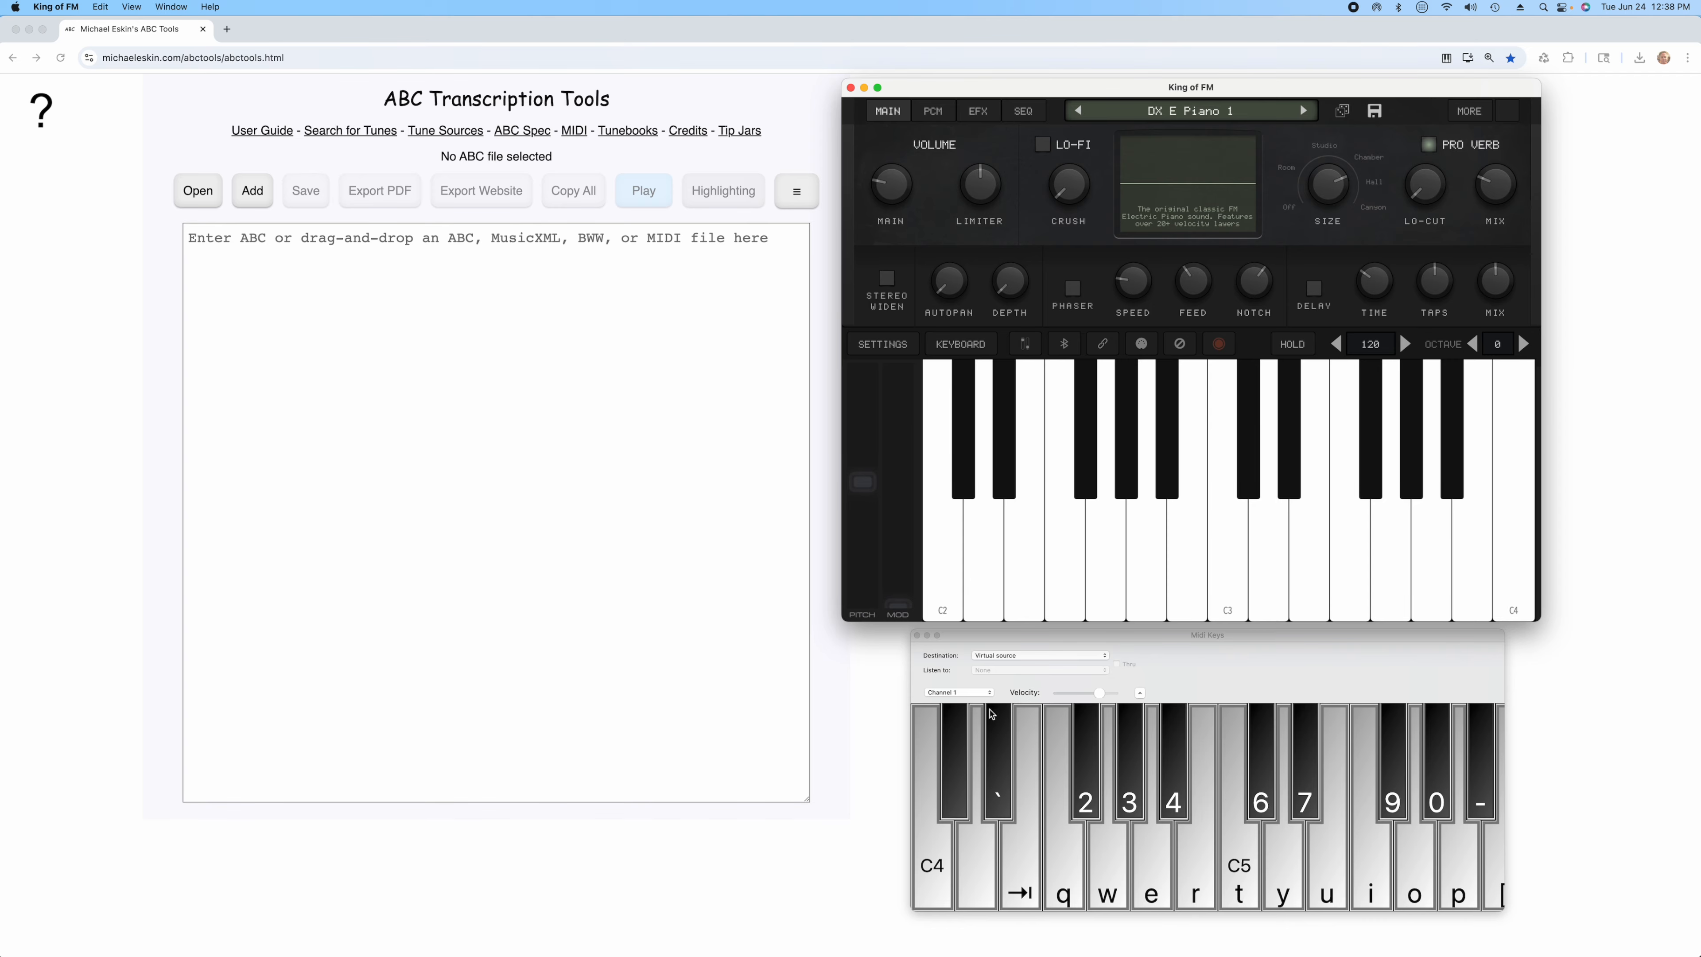
click(740, 647)
Step: Add the example jig The Kesh and delete its four lines of melody notation, keeping the header
click(253, 192)
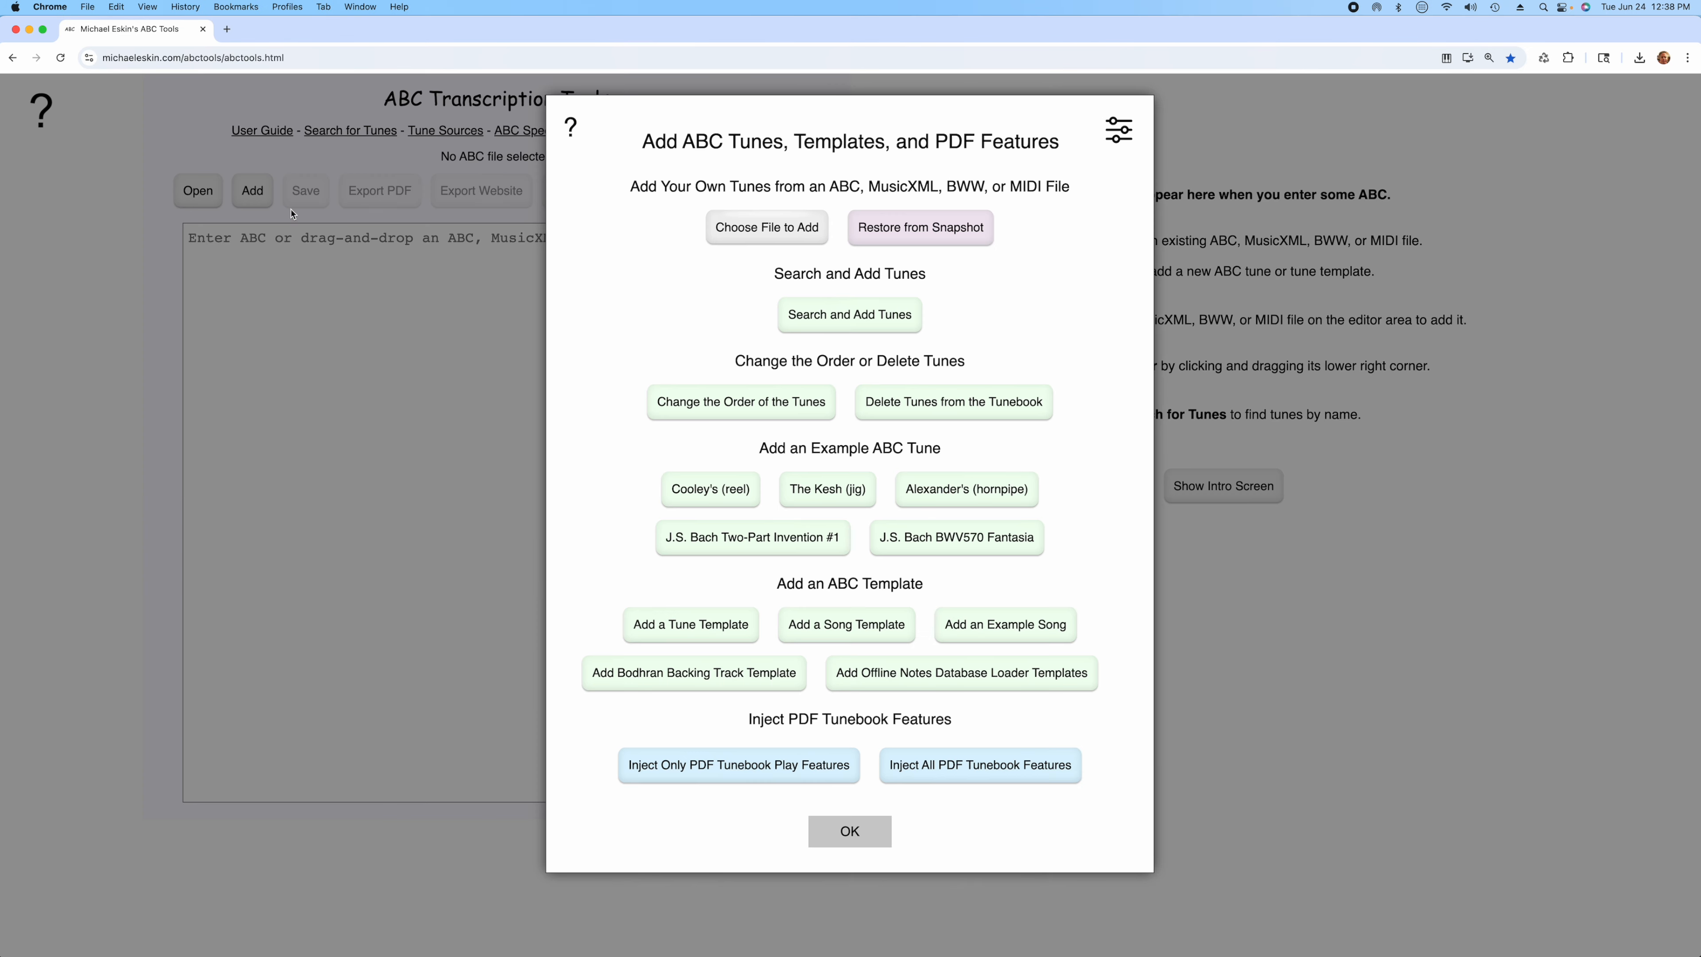
click(828, 488)
click(850, 831)
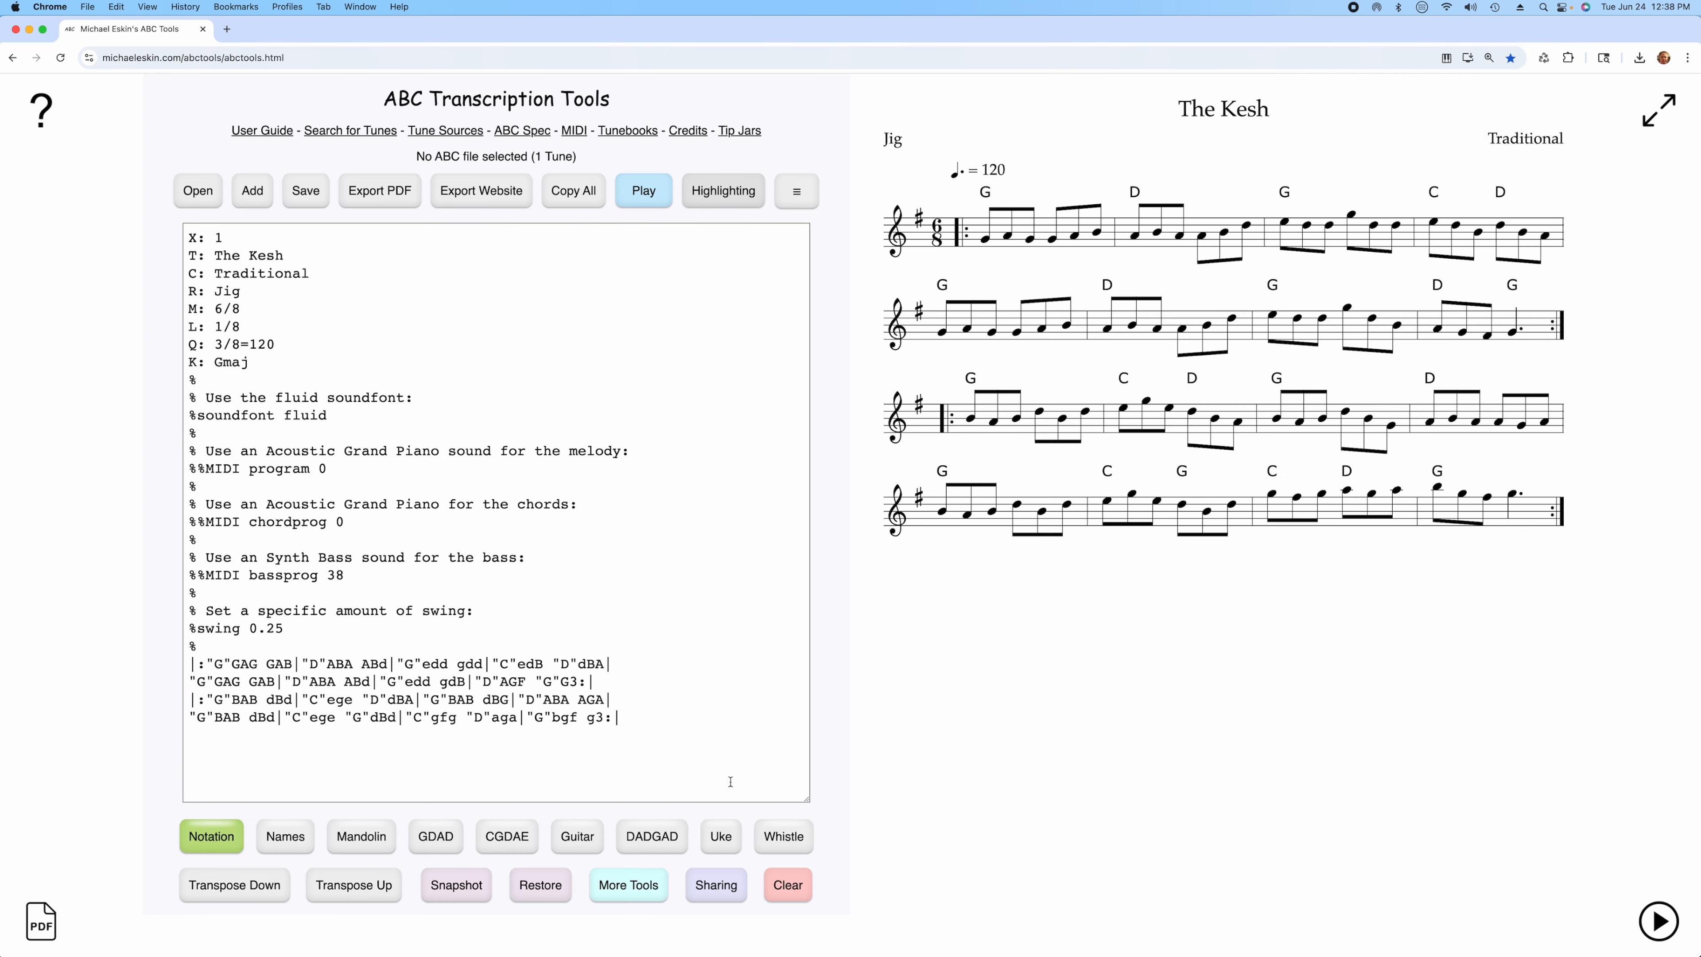
drag(658, 724, 176, 662)
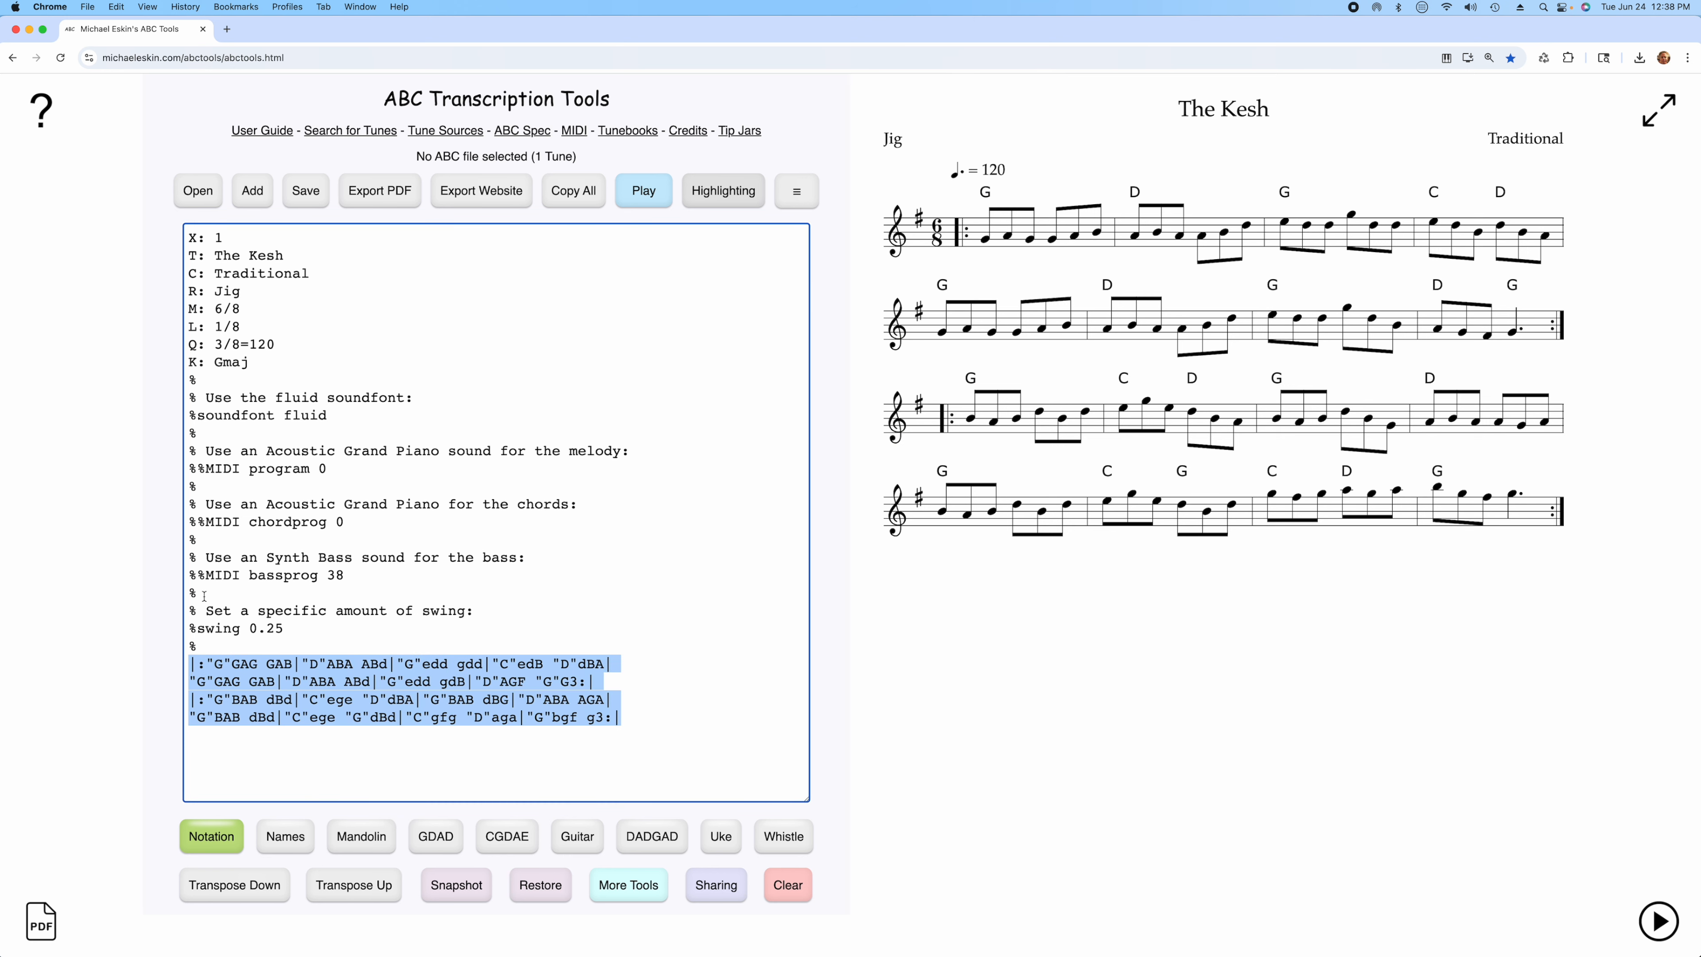
key(BackSpace)
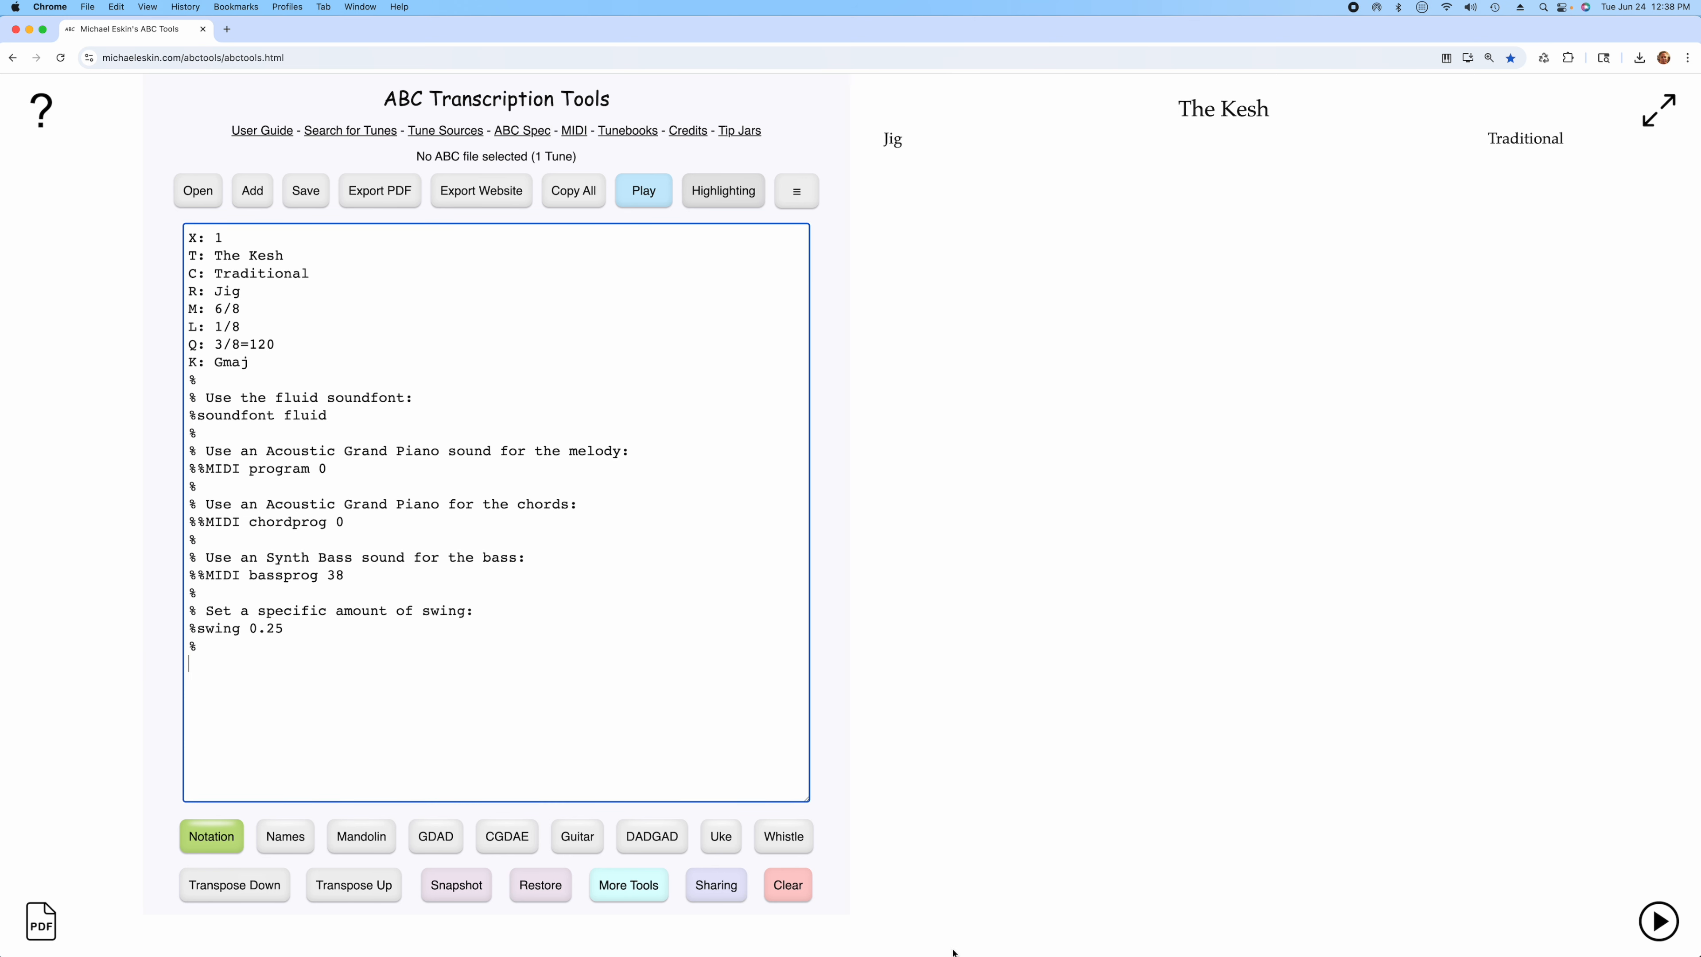
Step: Place the MidiKeys window over the blank score area and set the ABC insertion point on the empty last line, ready to play in MidiKeys
mouse_move(1353, 924)
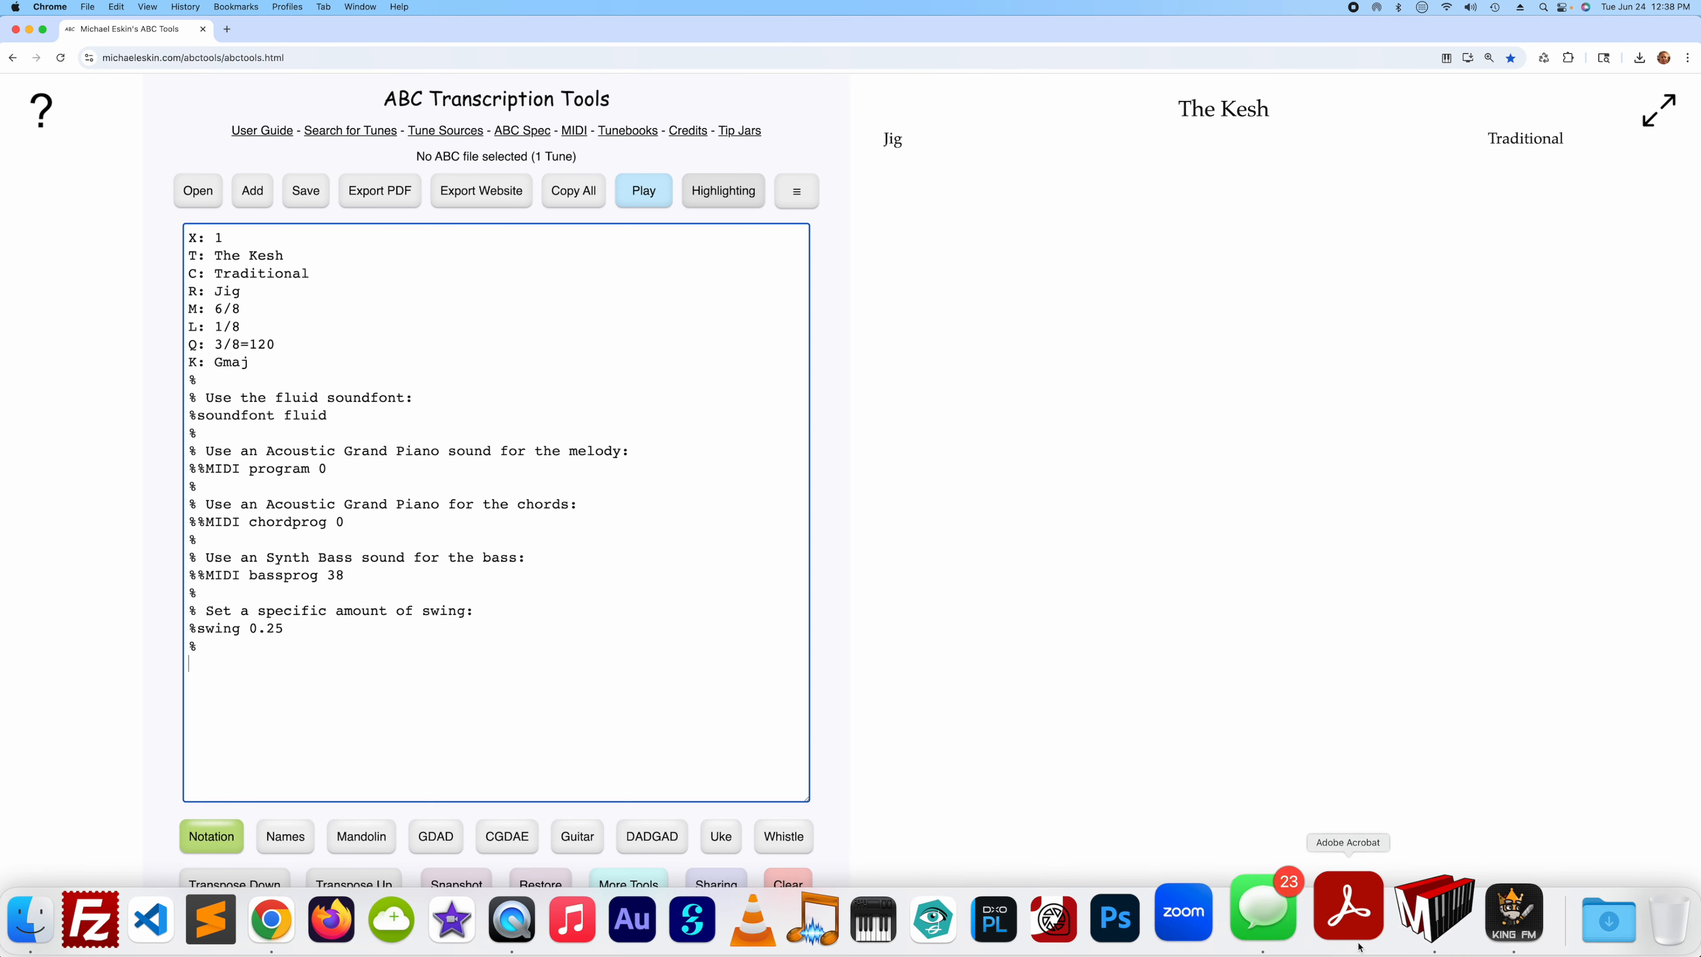
click(1416, 918)
drag(1171, 632, 1132, 270)
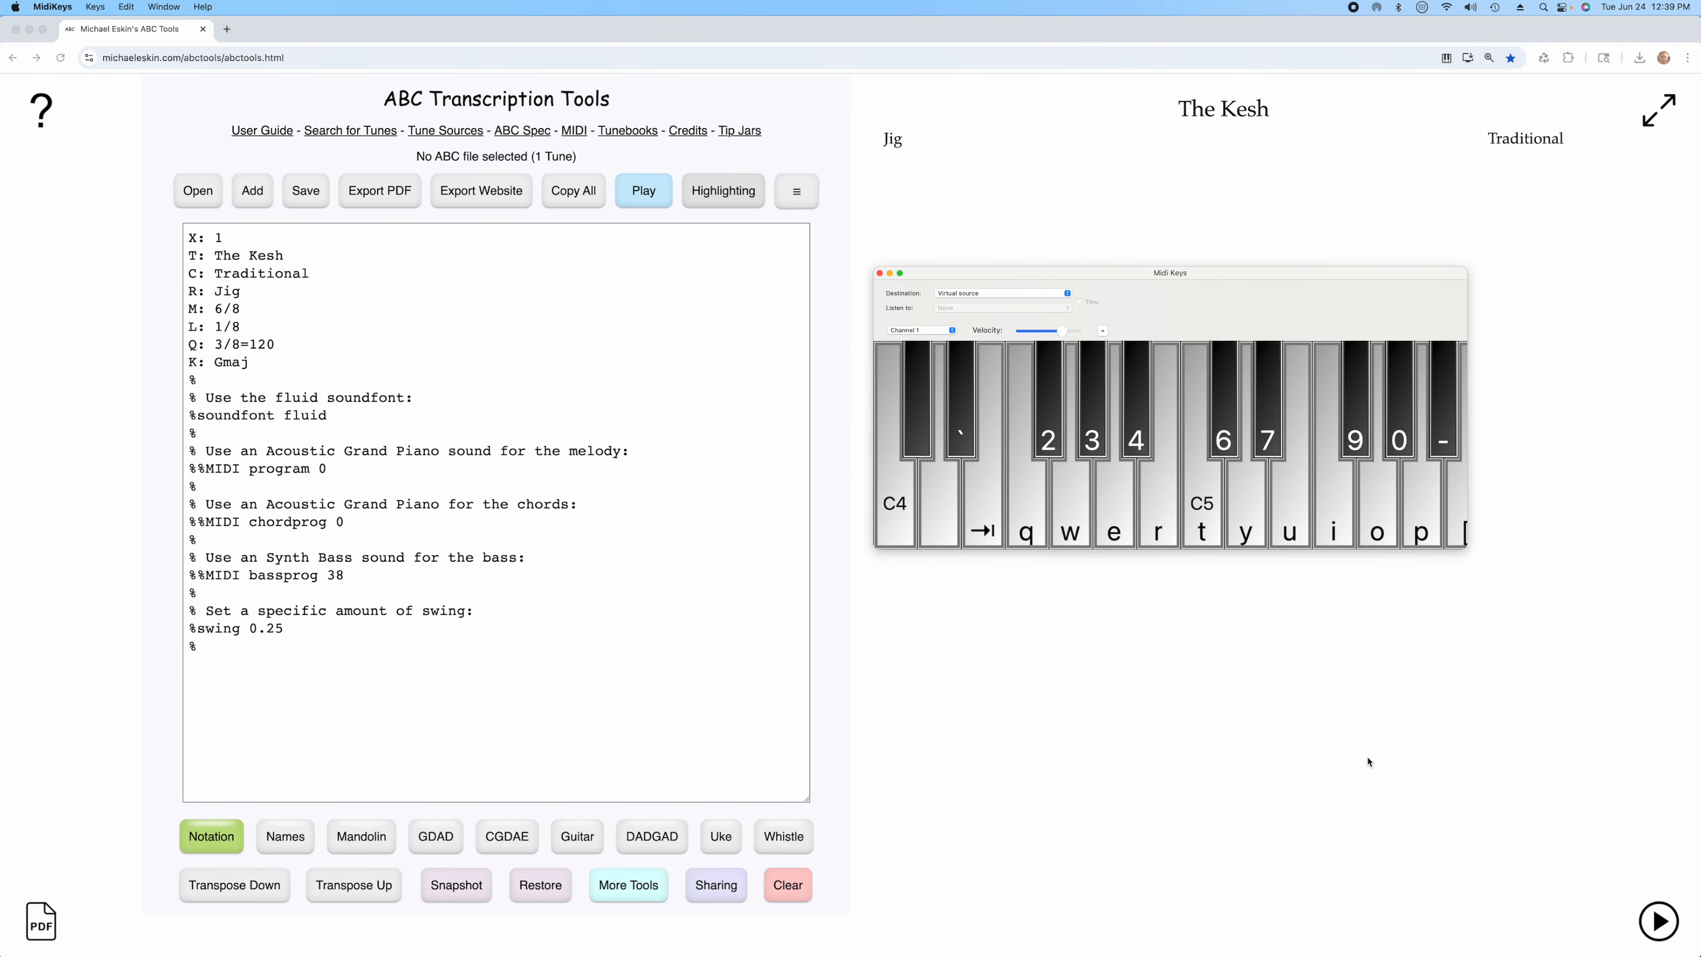
click(253, 678)
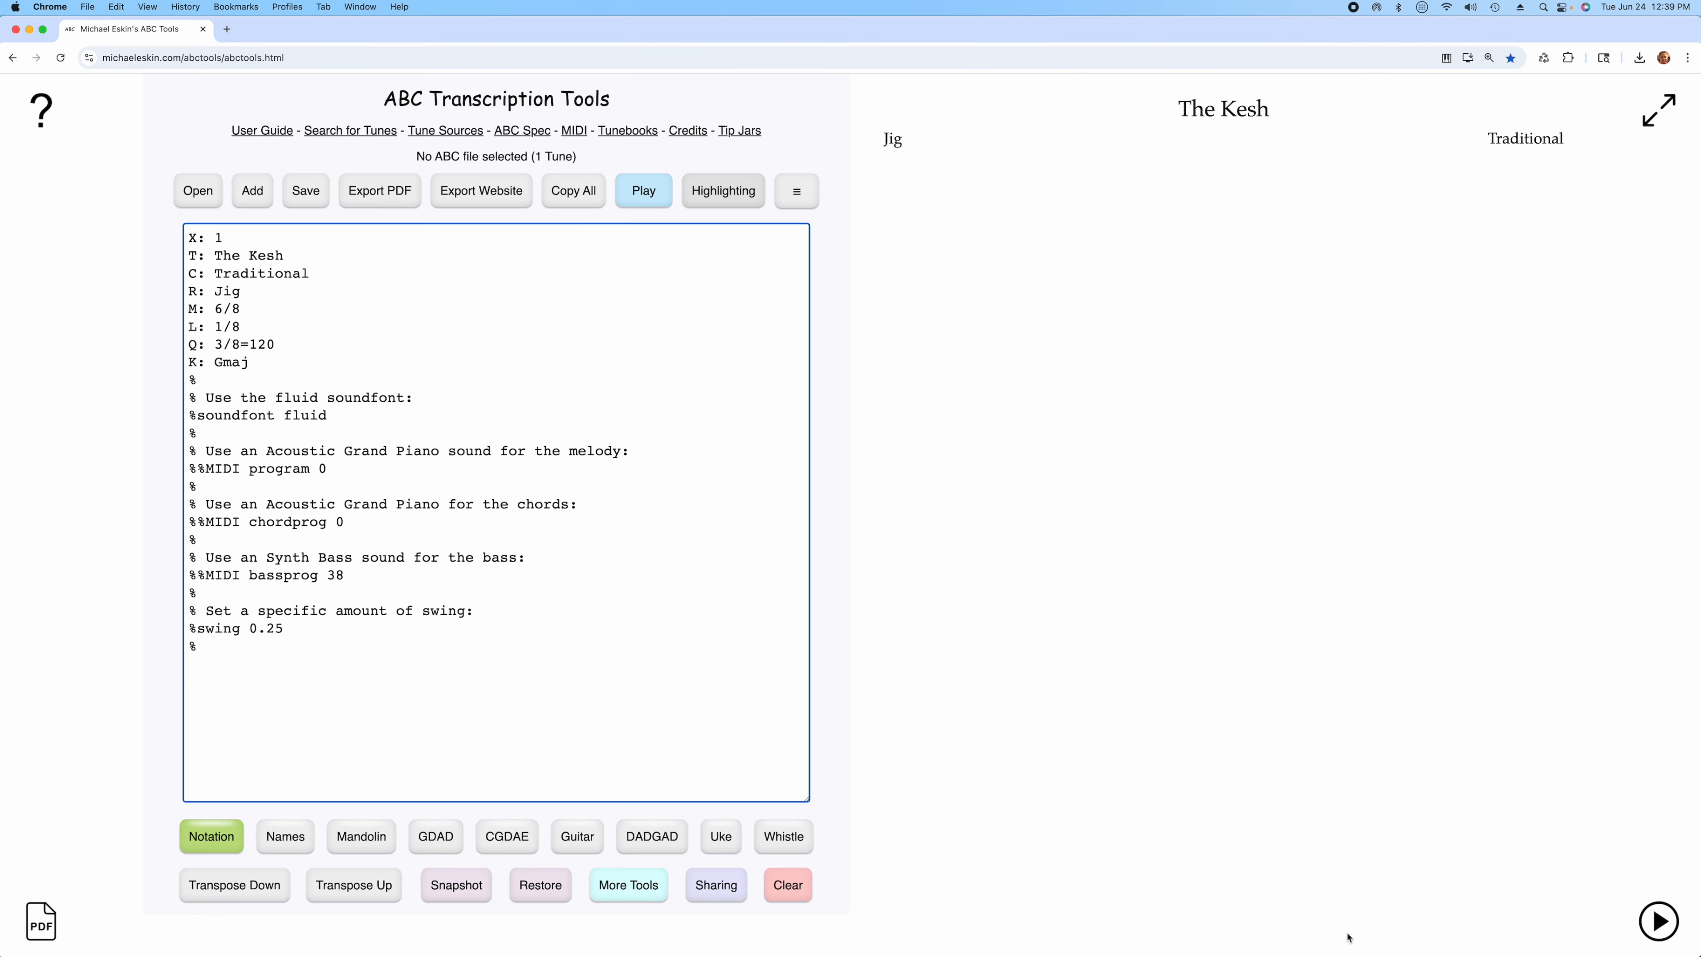
mouse_move(1483, 925)
click(1377, 918)
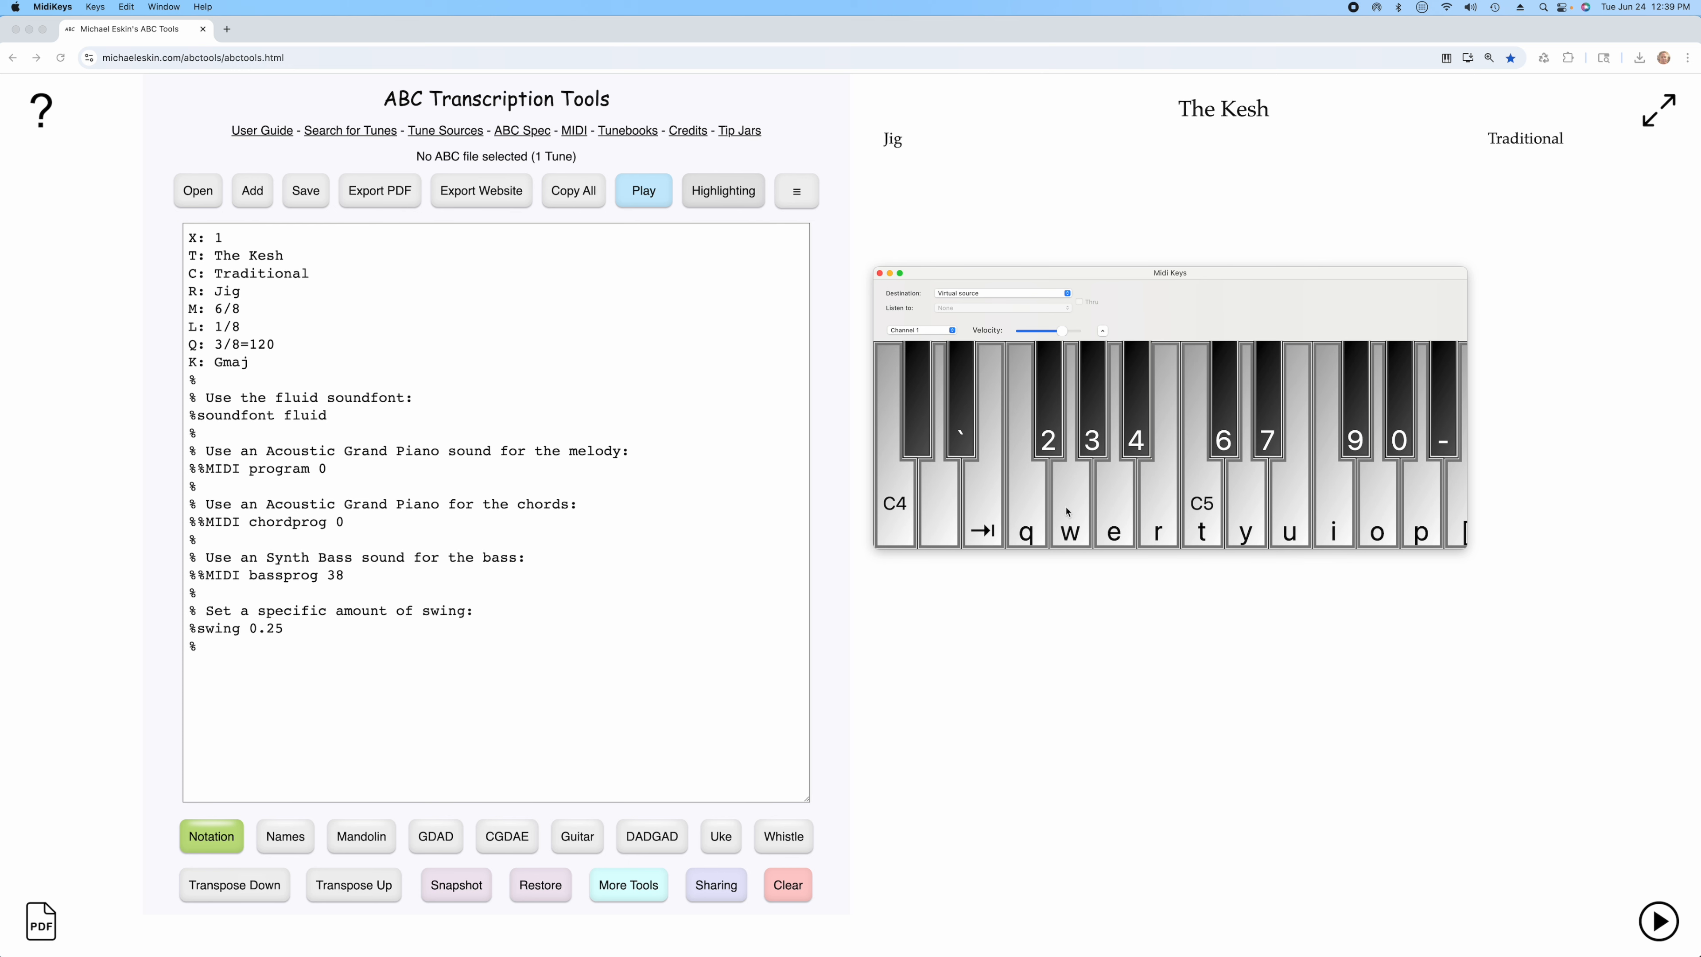
Step: Play the tune's first twelve notes, GAGGABABAABd, on the virtual MIDI keyboard
key(w)
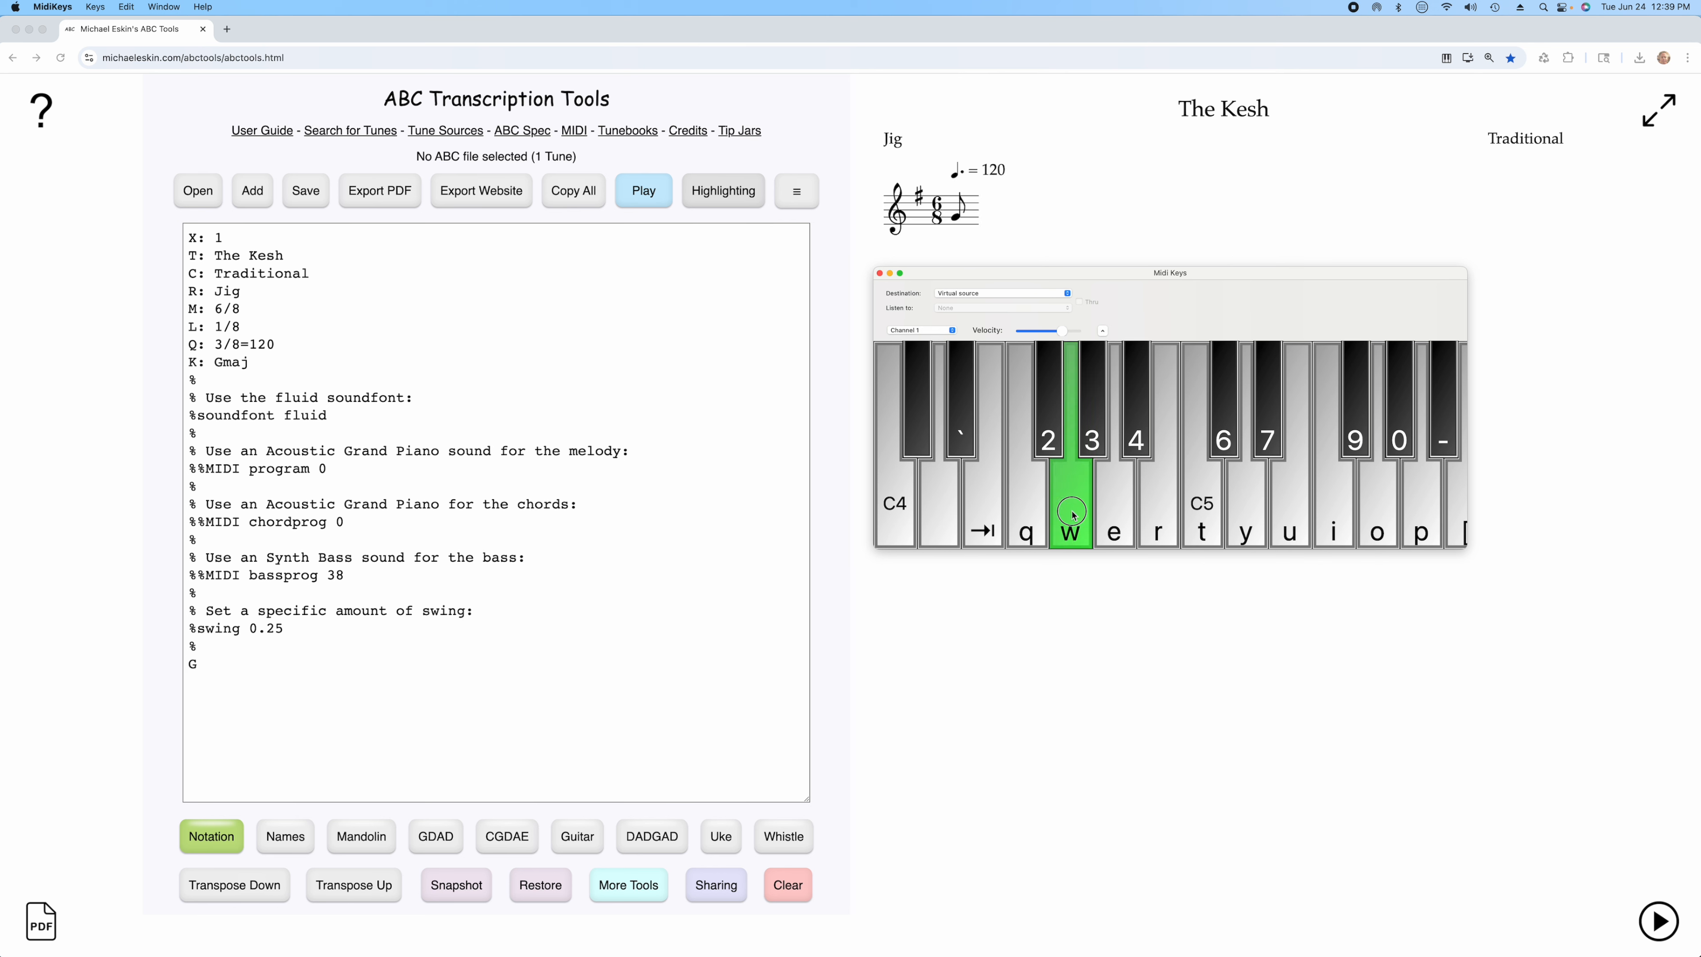
key(e)
click(1060, 512)
click(1060, 512)
click(1117, 519)
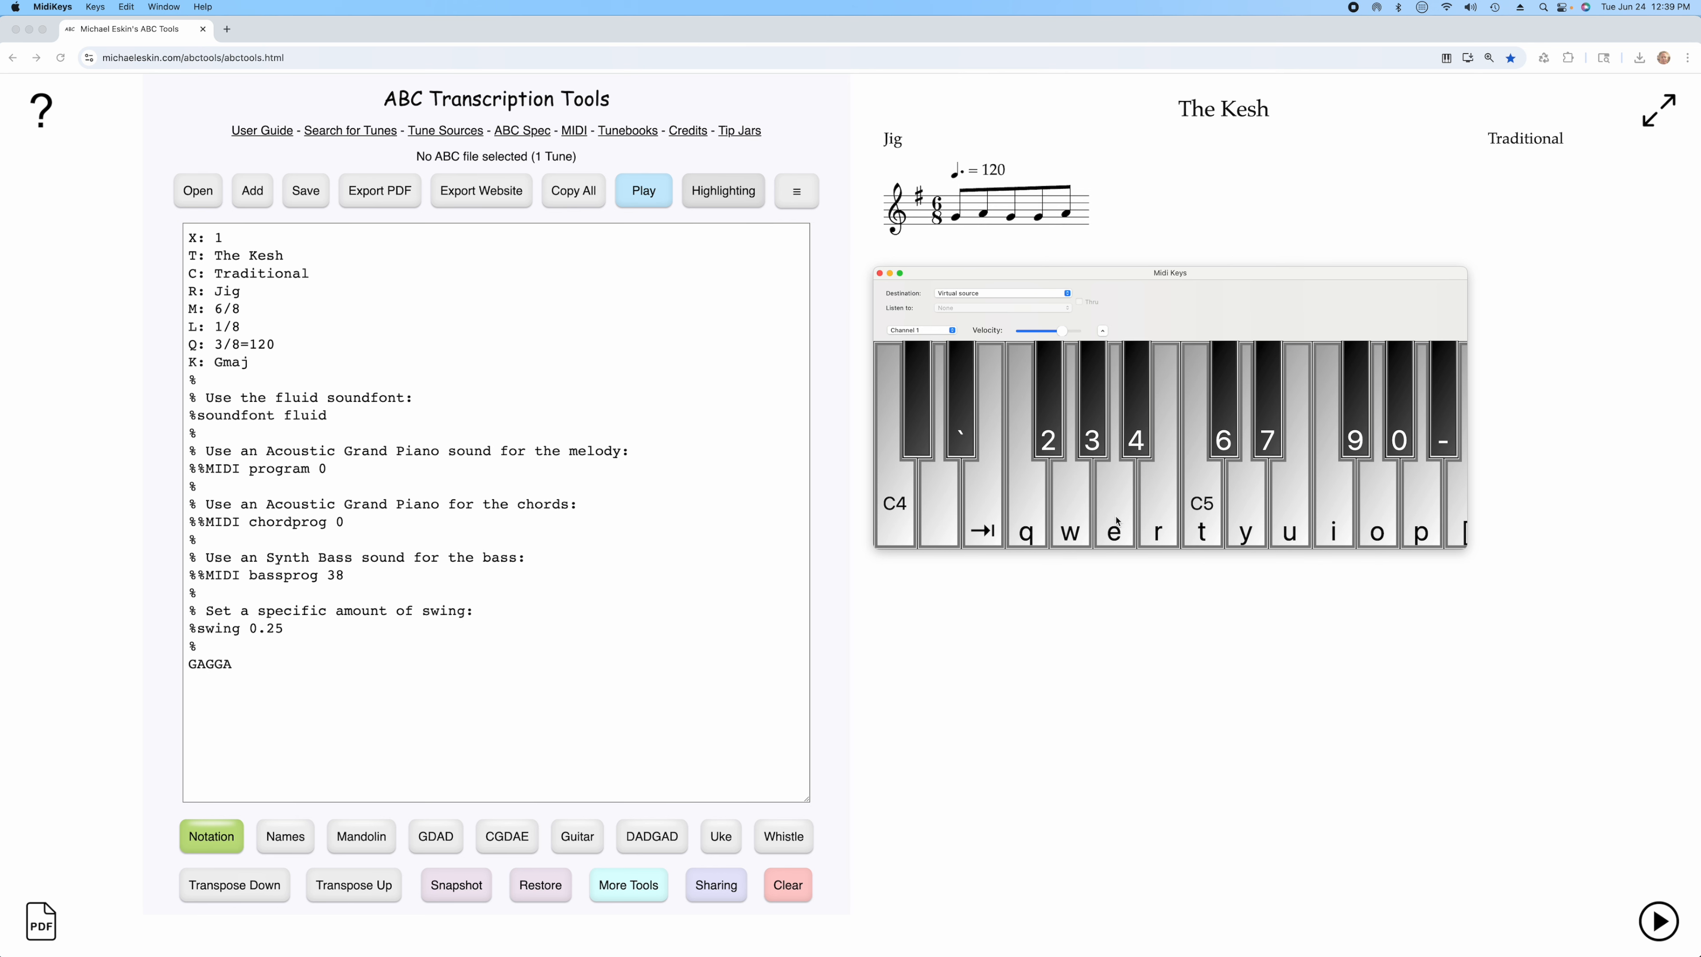
click(1148, 513)
click(1117, 516)
click(1146, 513)
click(1117, 513)
click(1116, 512)
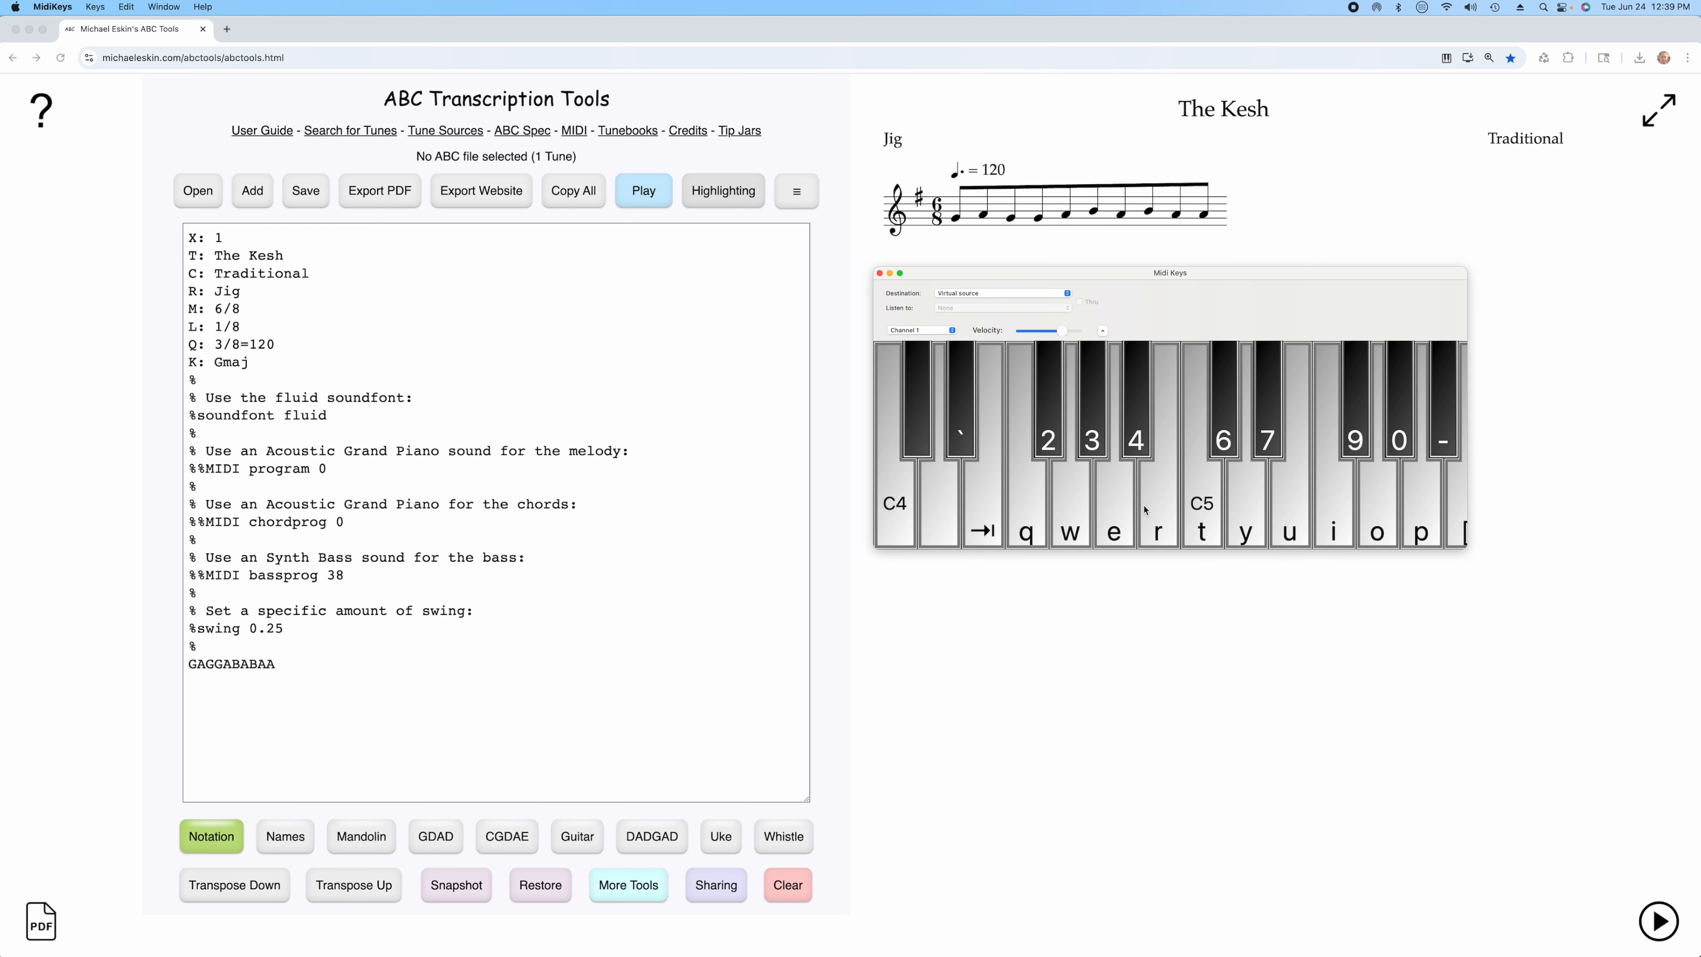
click(1165, 506)
click(1265, 504)
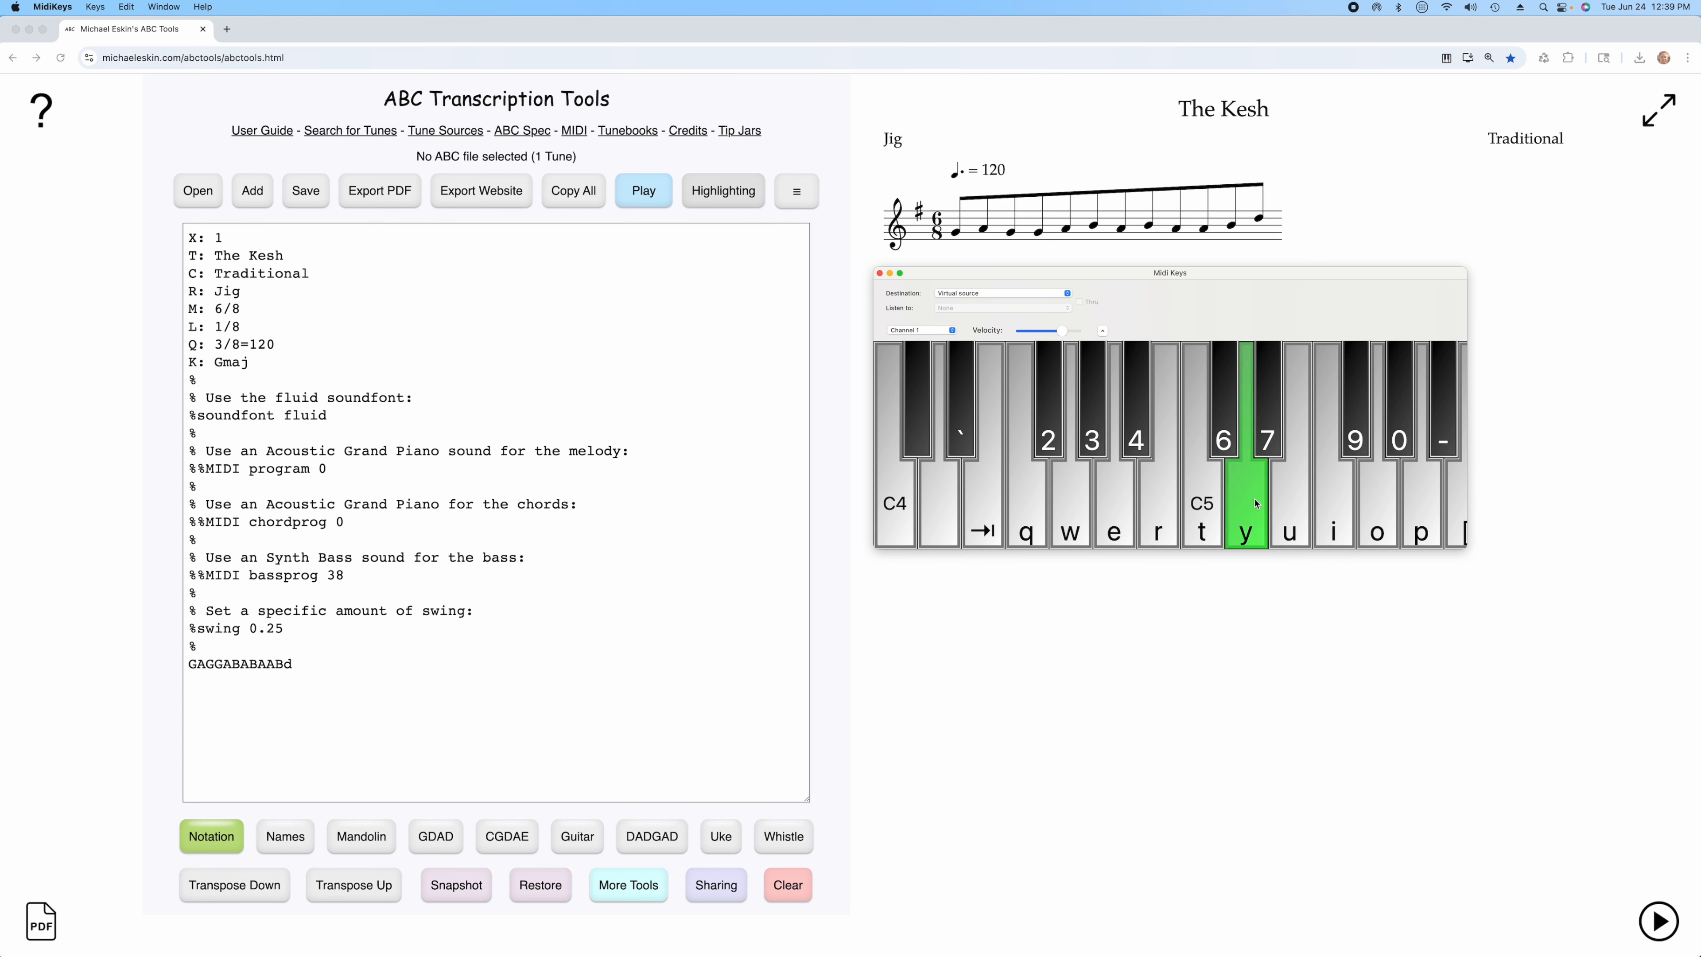
Step: Play the remaining notes of the first melody line, eddgddedBdBA, on the virtual MIDI keyboard
click(1285, 497)
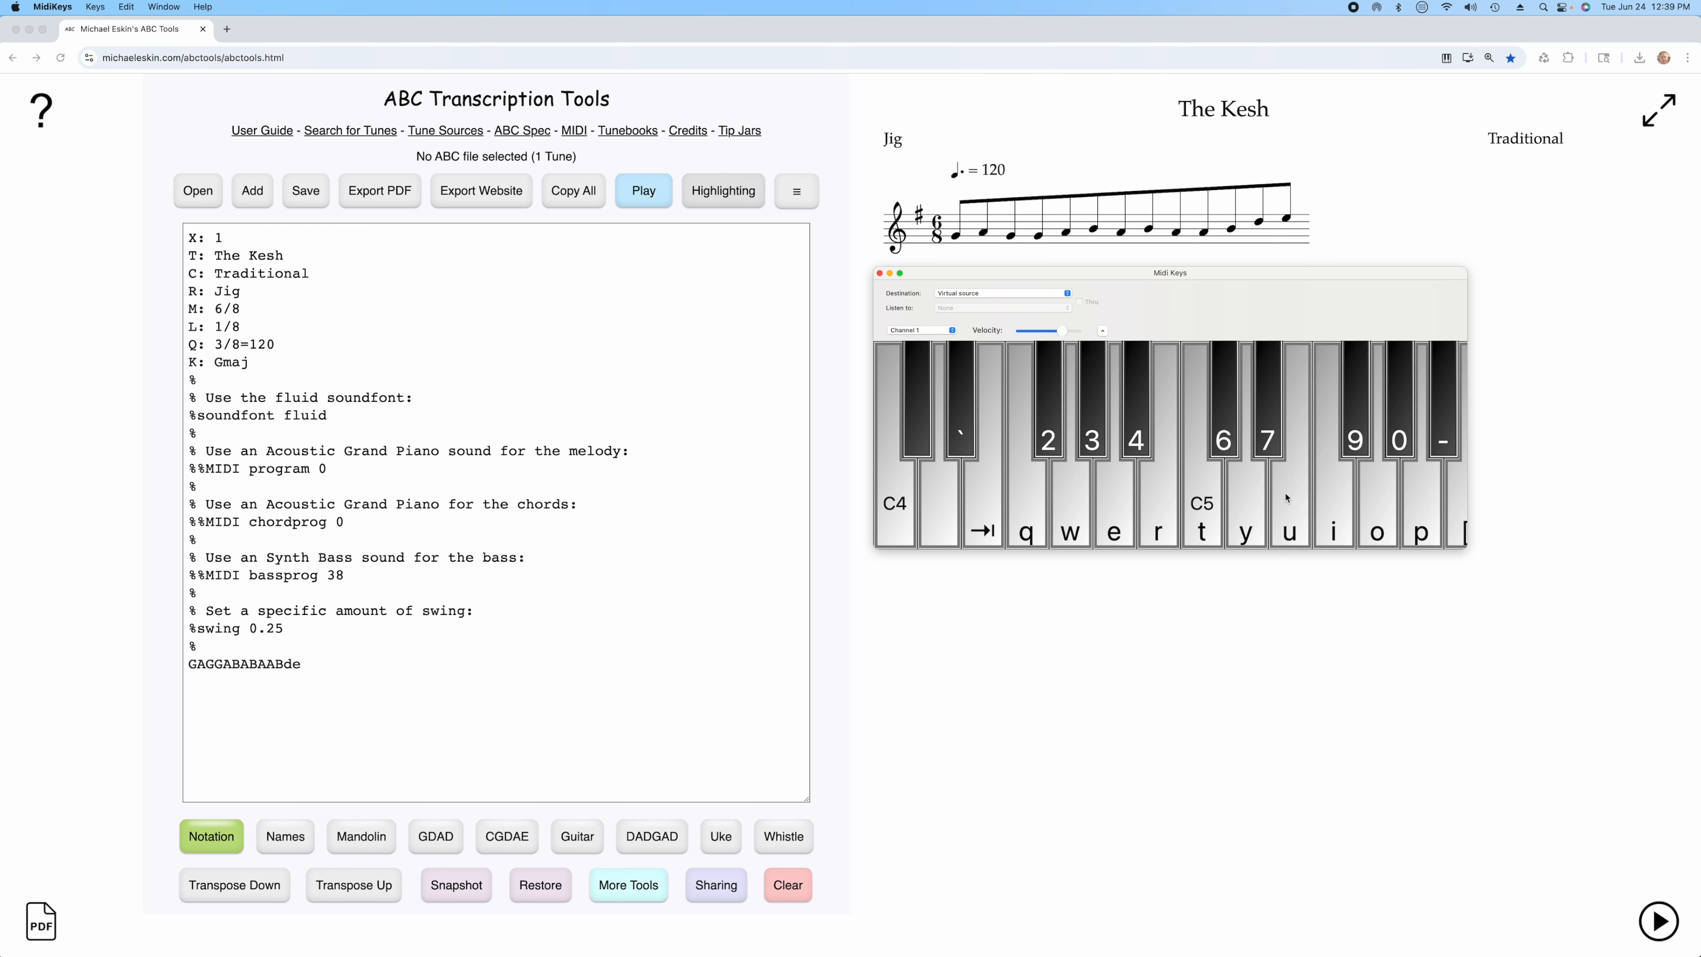
click(1249, 507)
click(1249, 509)
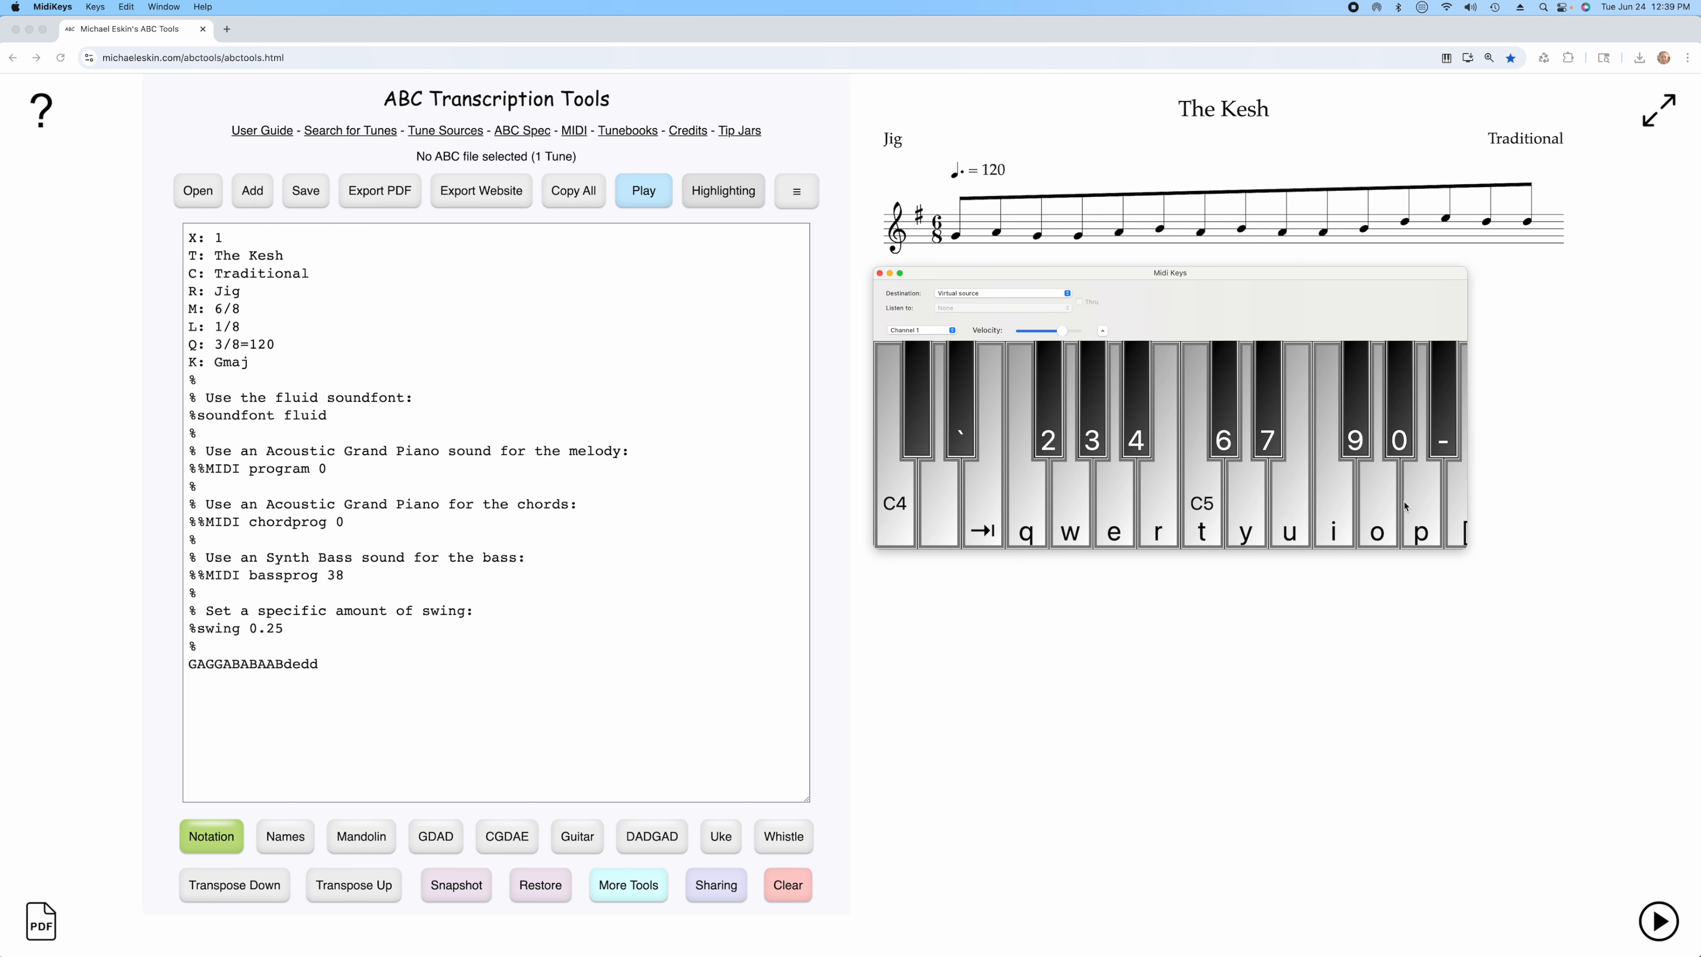
click(1378, 504)
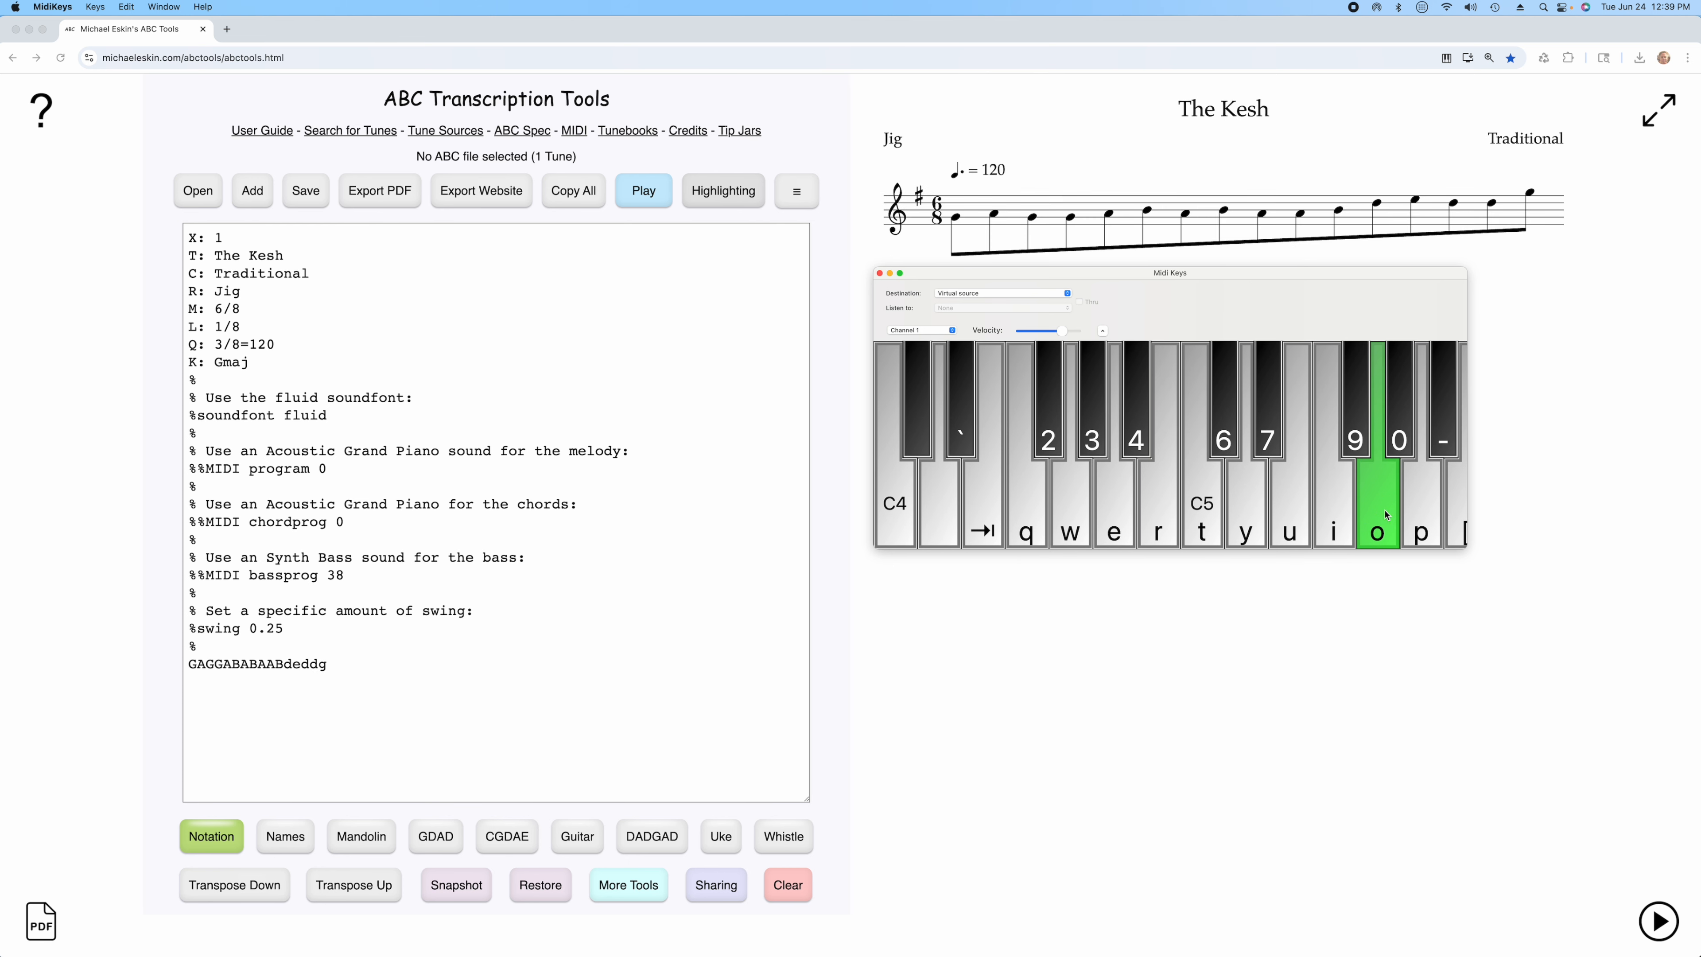
click(1246, 513)
click(1247, 513)
click(1290, 506)
click(1262, 508)
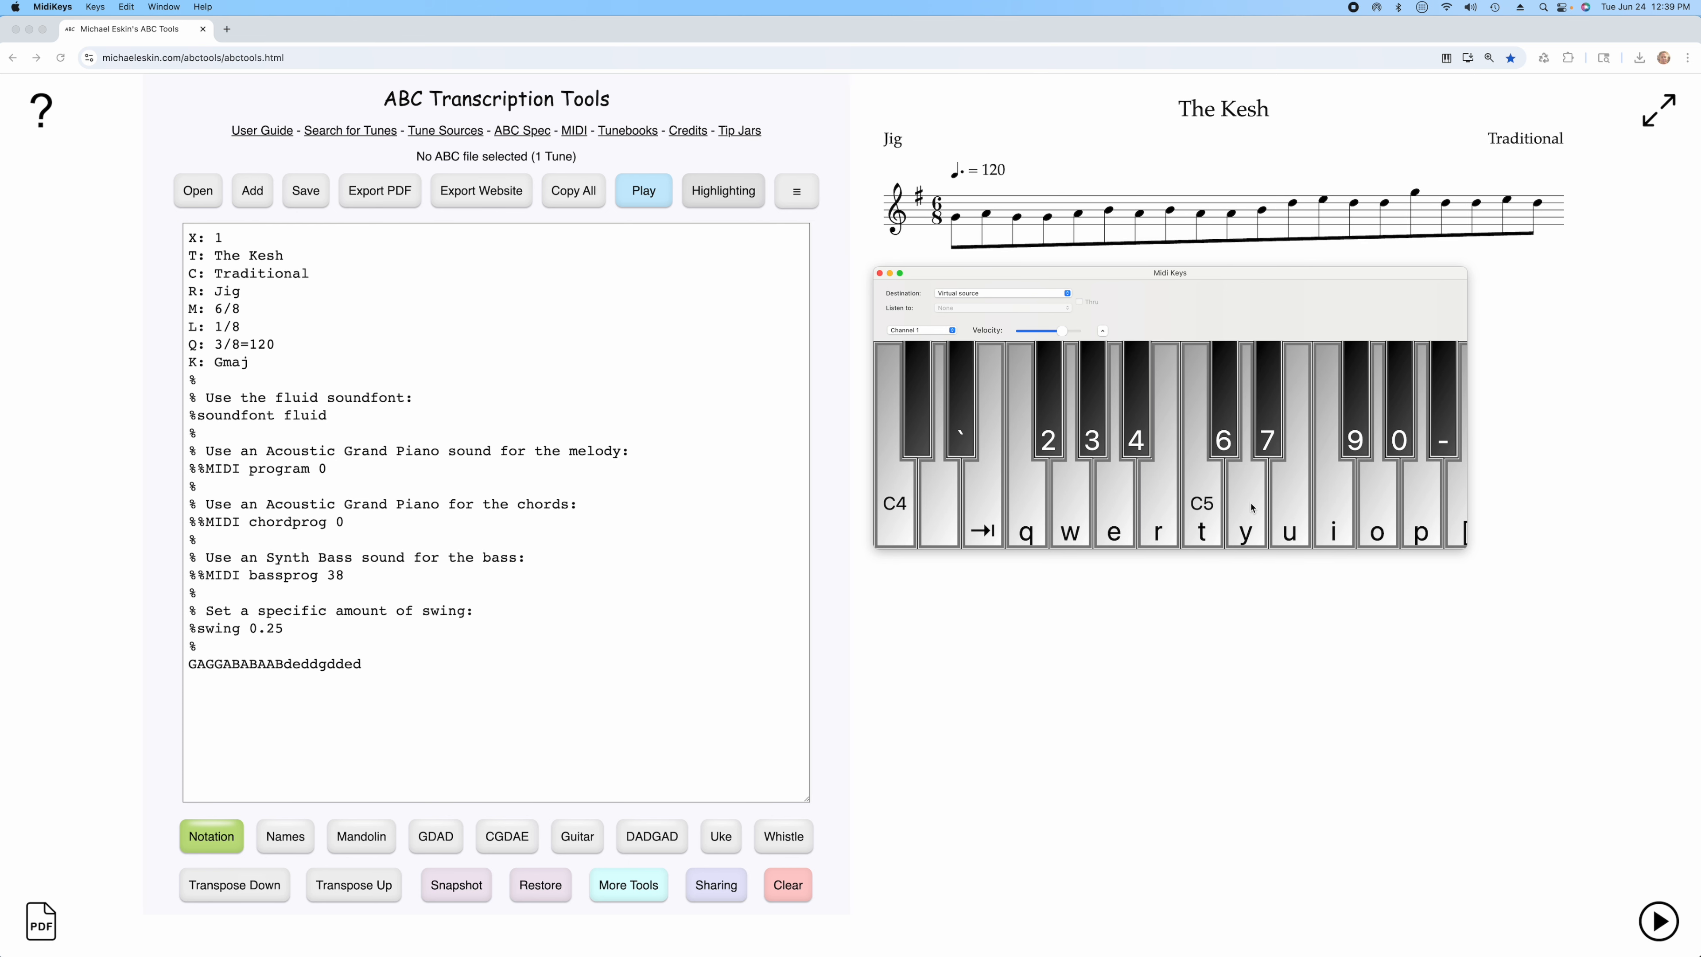
click(1171, 507)
click(1247, 502)
click(1158, 507)
click(1123, 507)
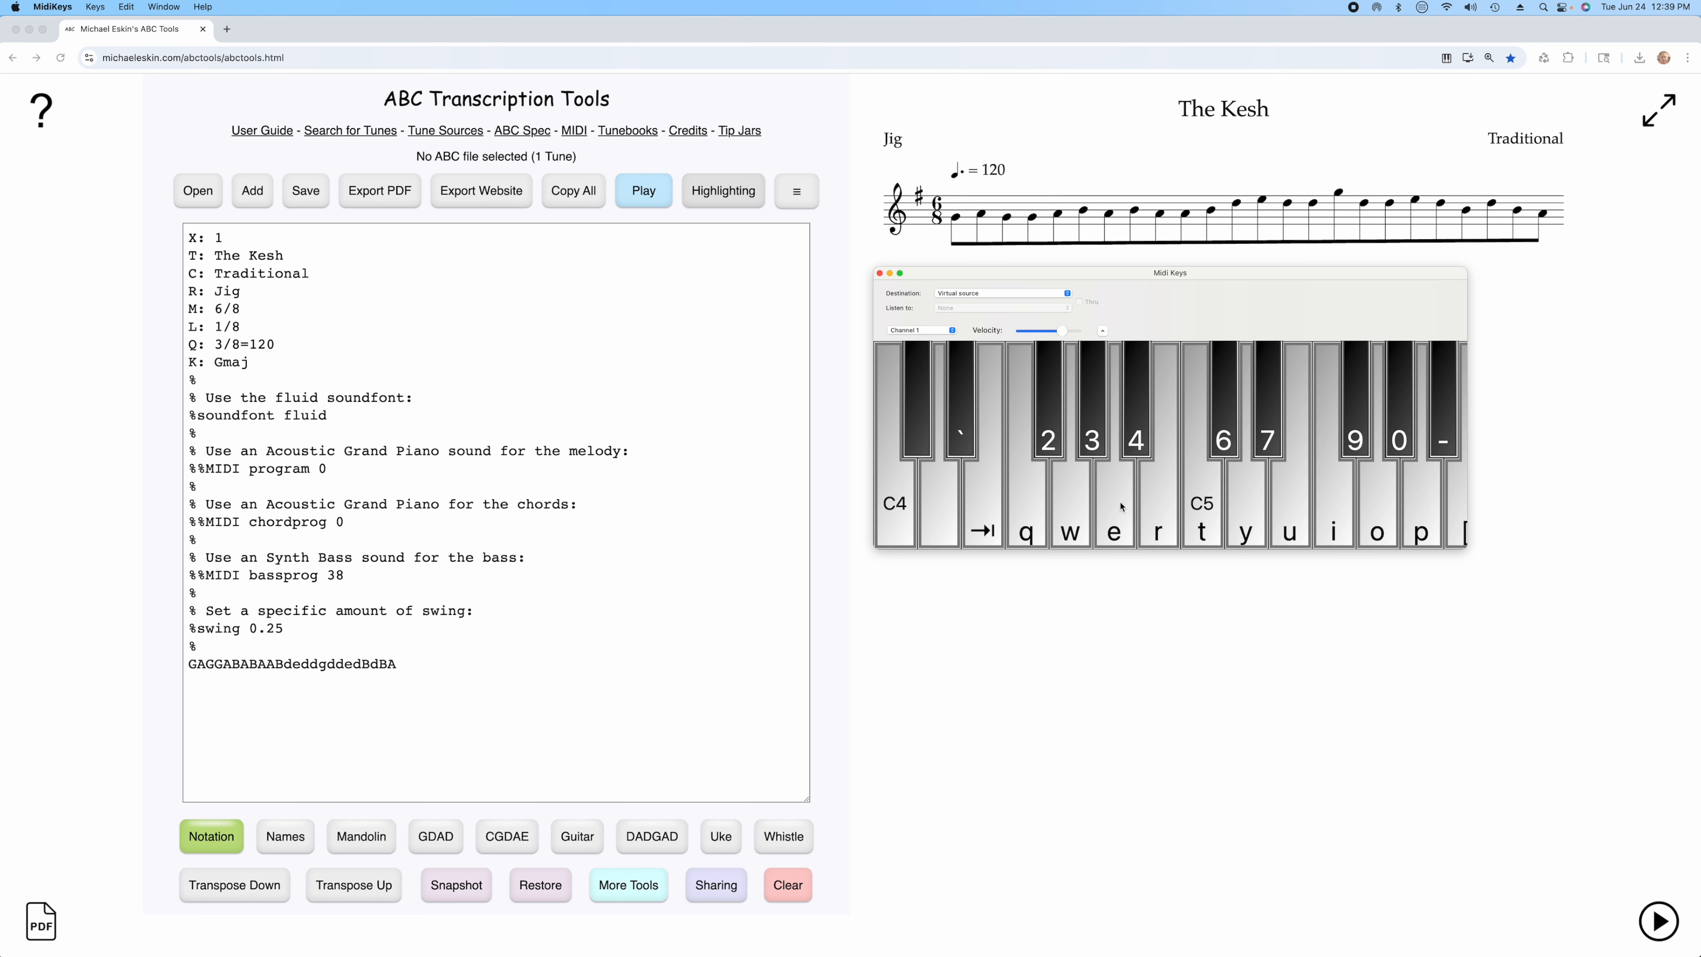
Step: Group the start of the first melody line into two bars in the ABC text: GAG GAB | ABA ABd |
click(616, 630)
click(213, 664)
click(248, 664)
click(258, 665)
text(|)
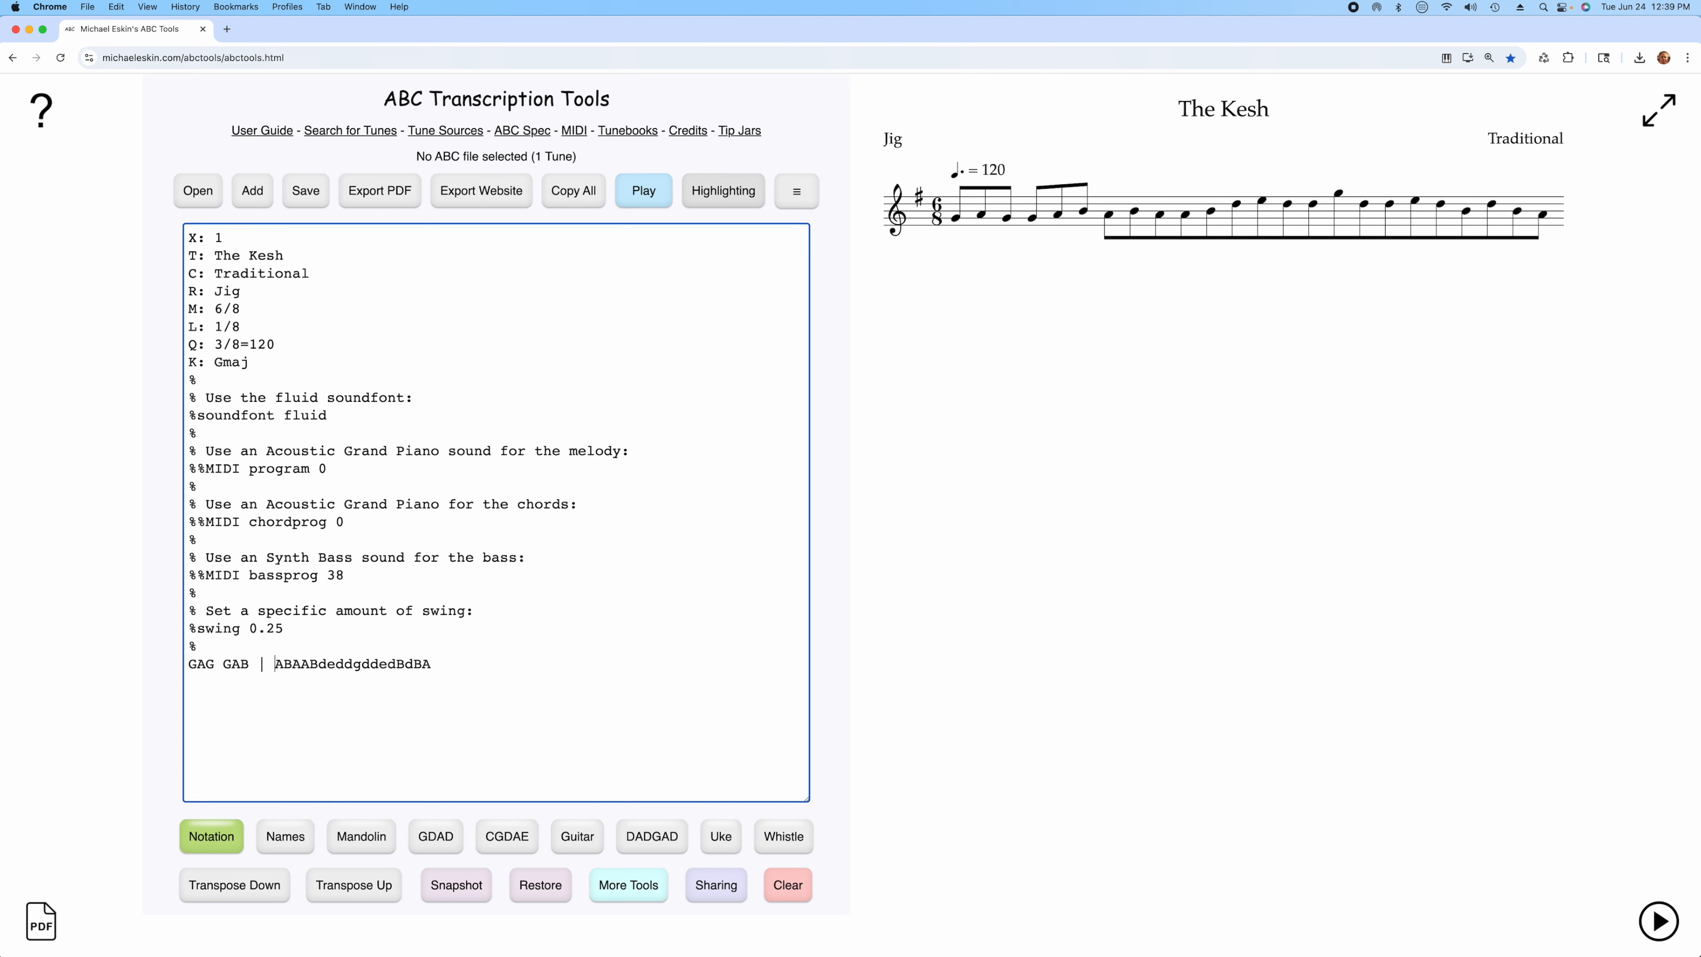
click(301, 663)
click(331, 664)
text(})
key(BackSpace)
text(|)
Step: Group the rest of the first melody line as edd gdd | edB dBA | and start a new line
click(387, 666)
text(|)
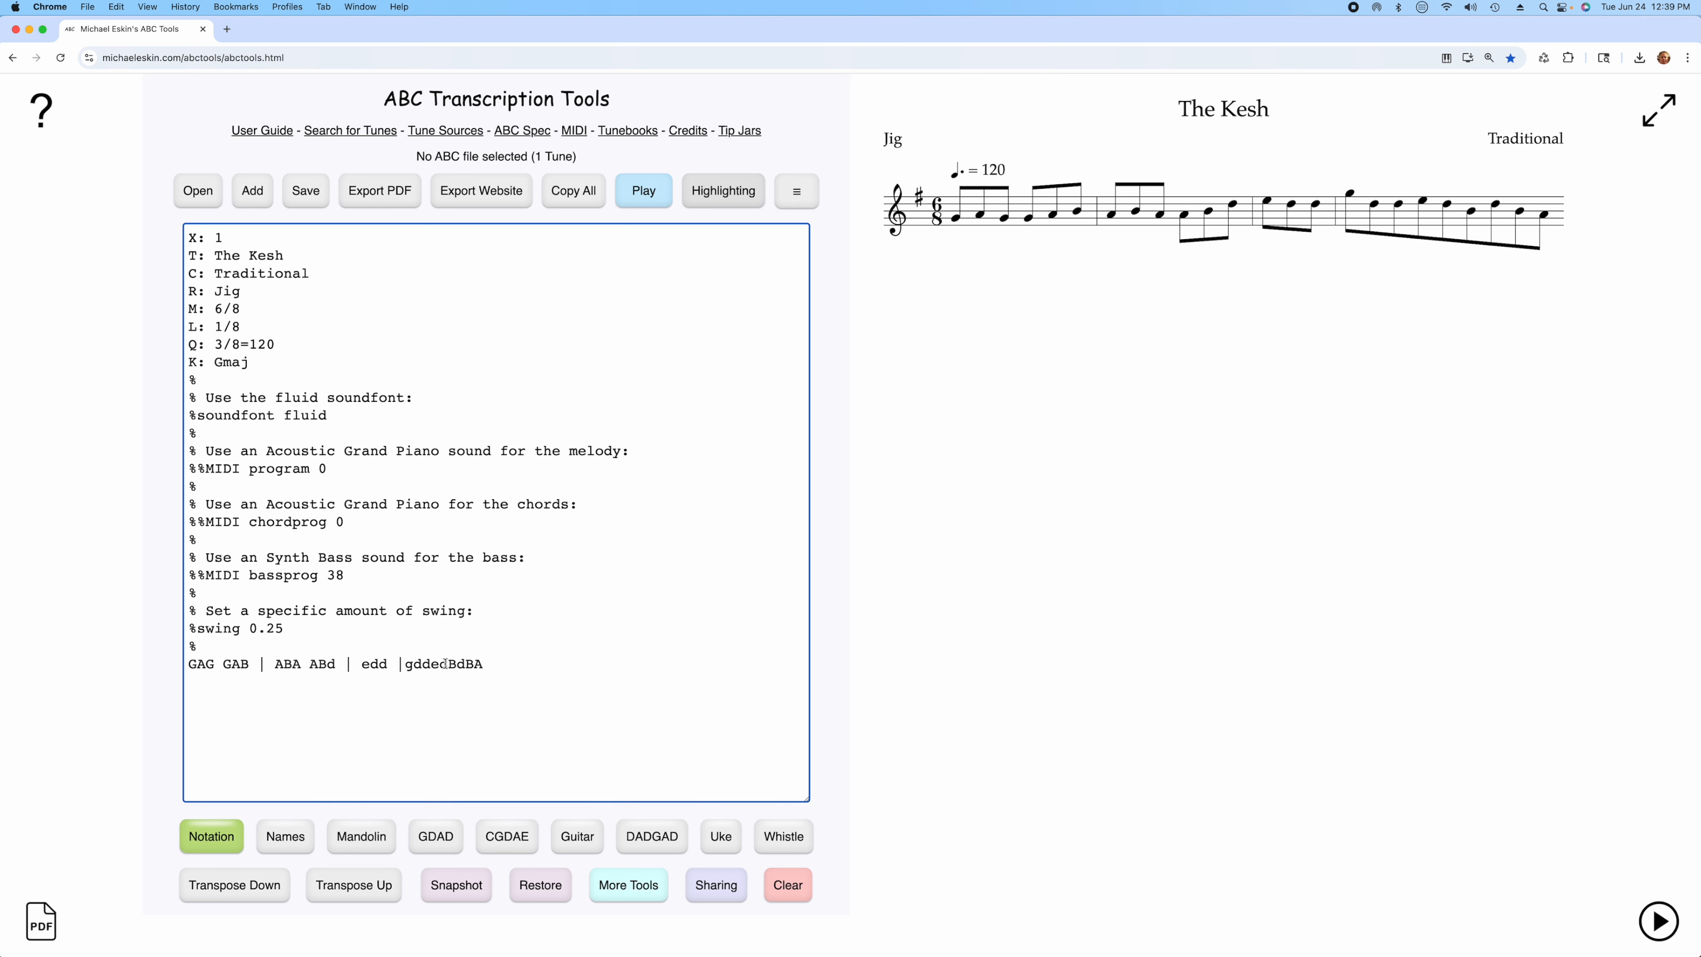
click(431, 663)
click(404, 662)
key(BackSpace)
click(429, 663)
text(|)
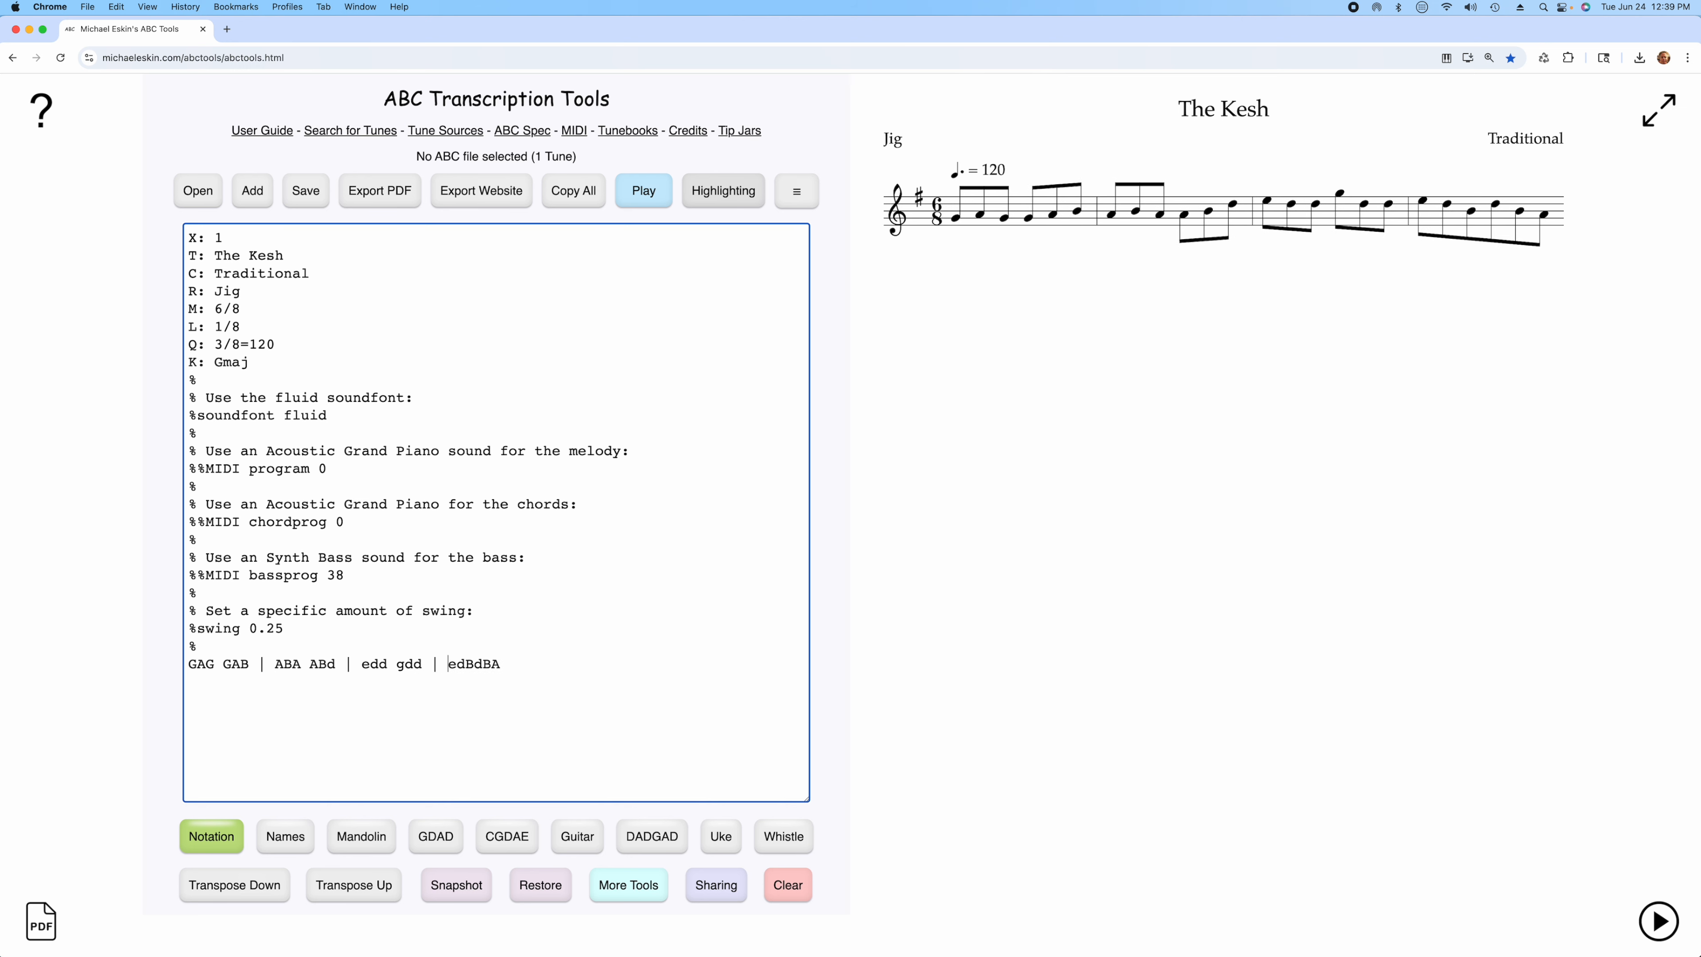
click(473, 663)
click(546, 667)
text(|)
key(Return)
Step: Play GAGGABABAABd from MidiKeys to begin the second melody line
click(1428, 902)
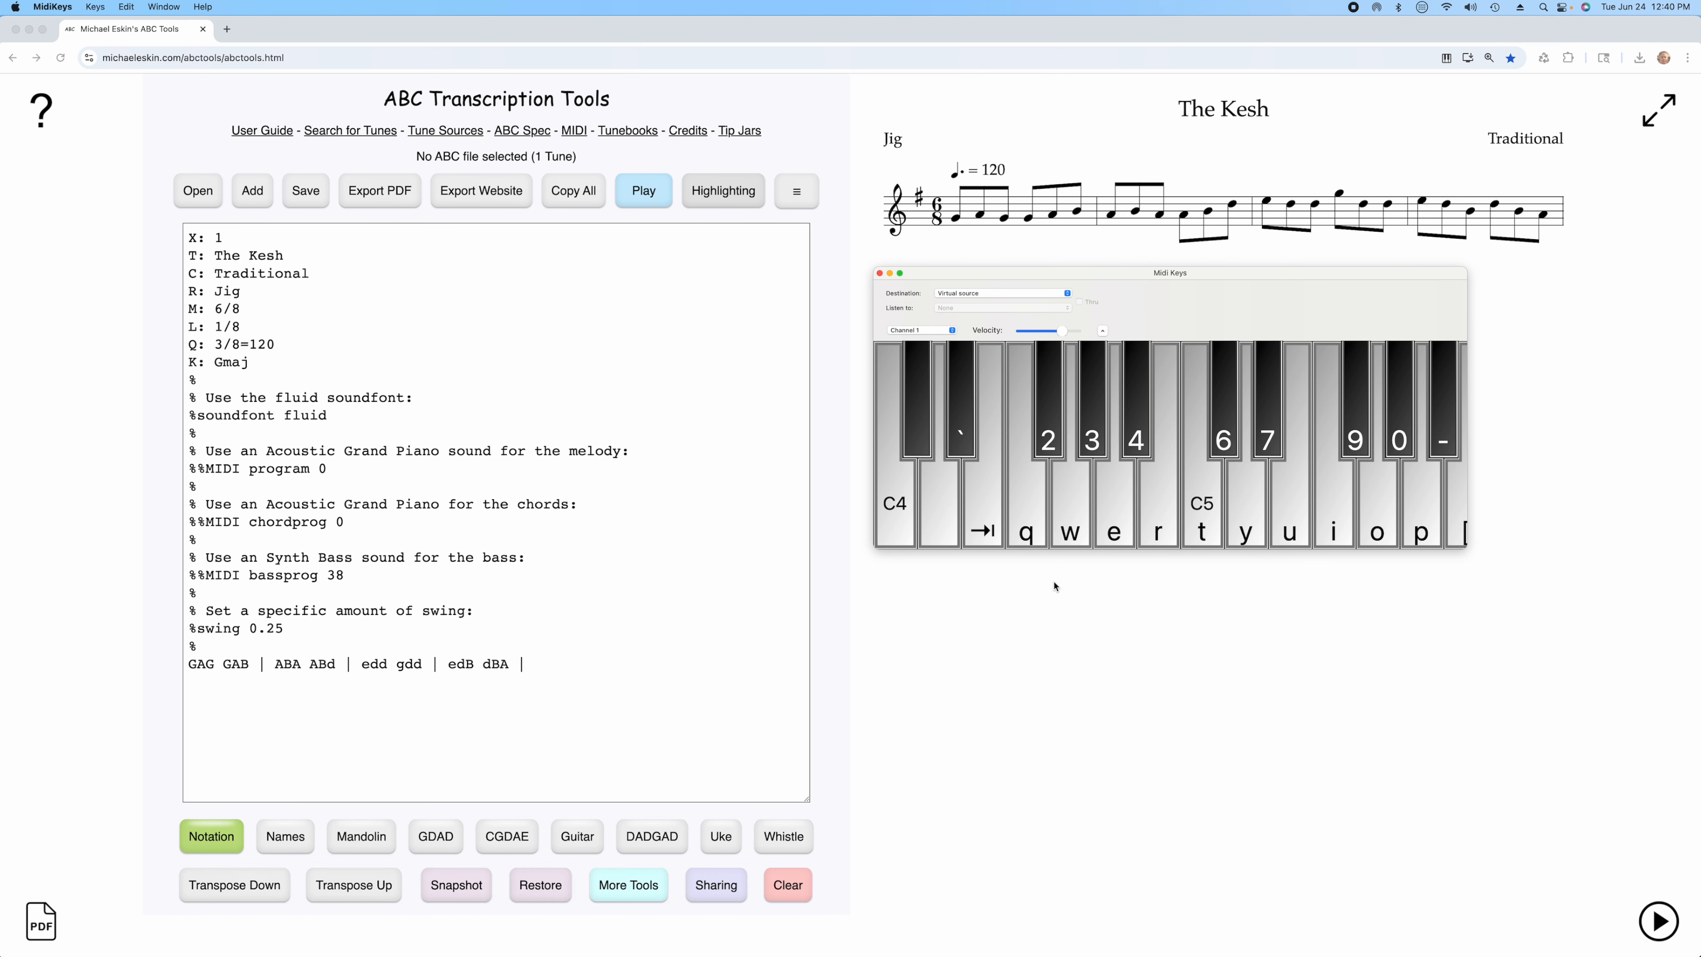
key(w)
key(e)
key(w)
key(w)
key(e)
key(r)
key(e)
key(r)
key(e)
key(e)
key(r)
key(y)
Step: Play eddgdBAGFG from MidiKeys to complete the notes of the second melody line
key(u)
key(y)
key(y)
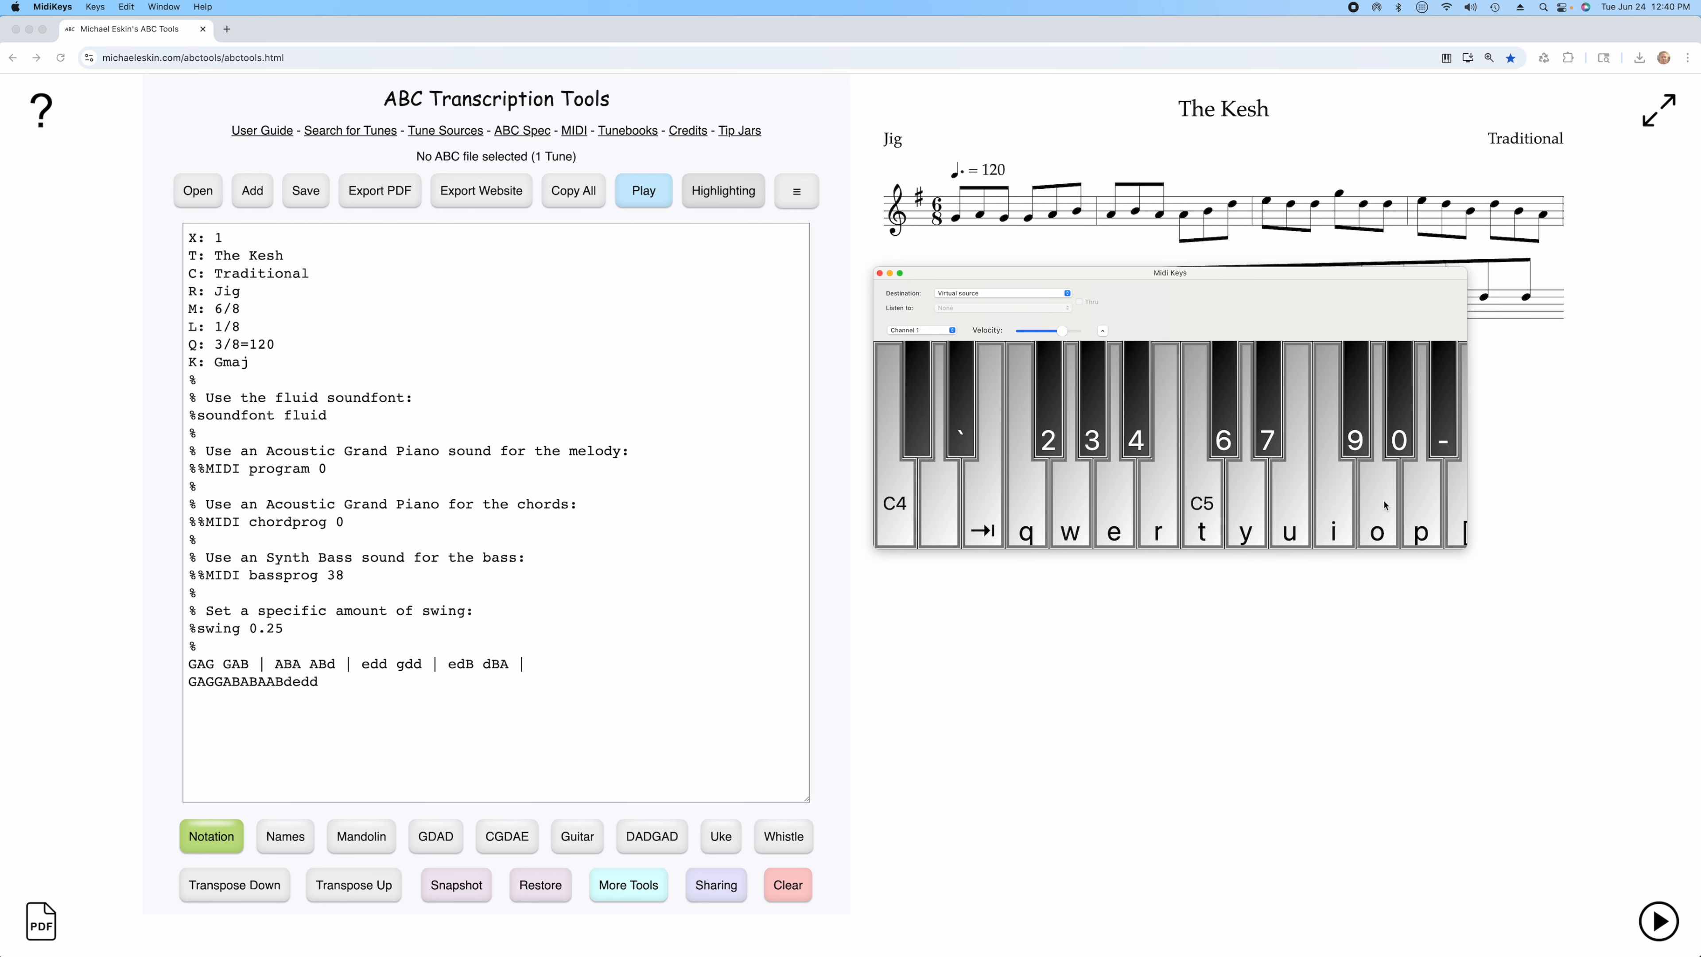
key(o)
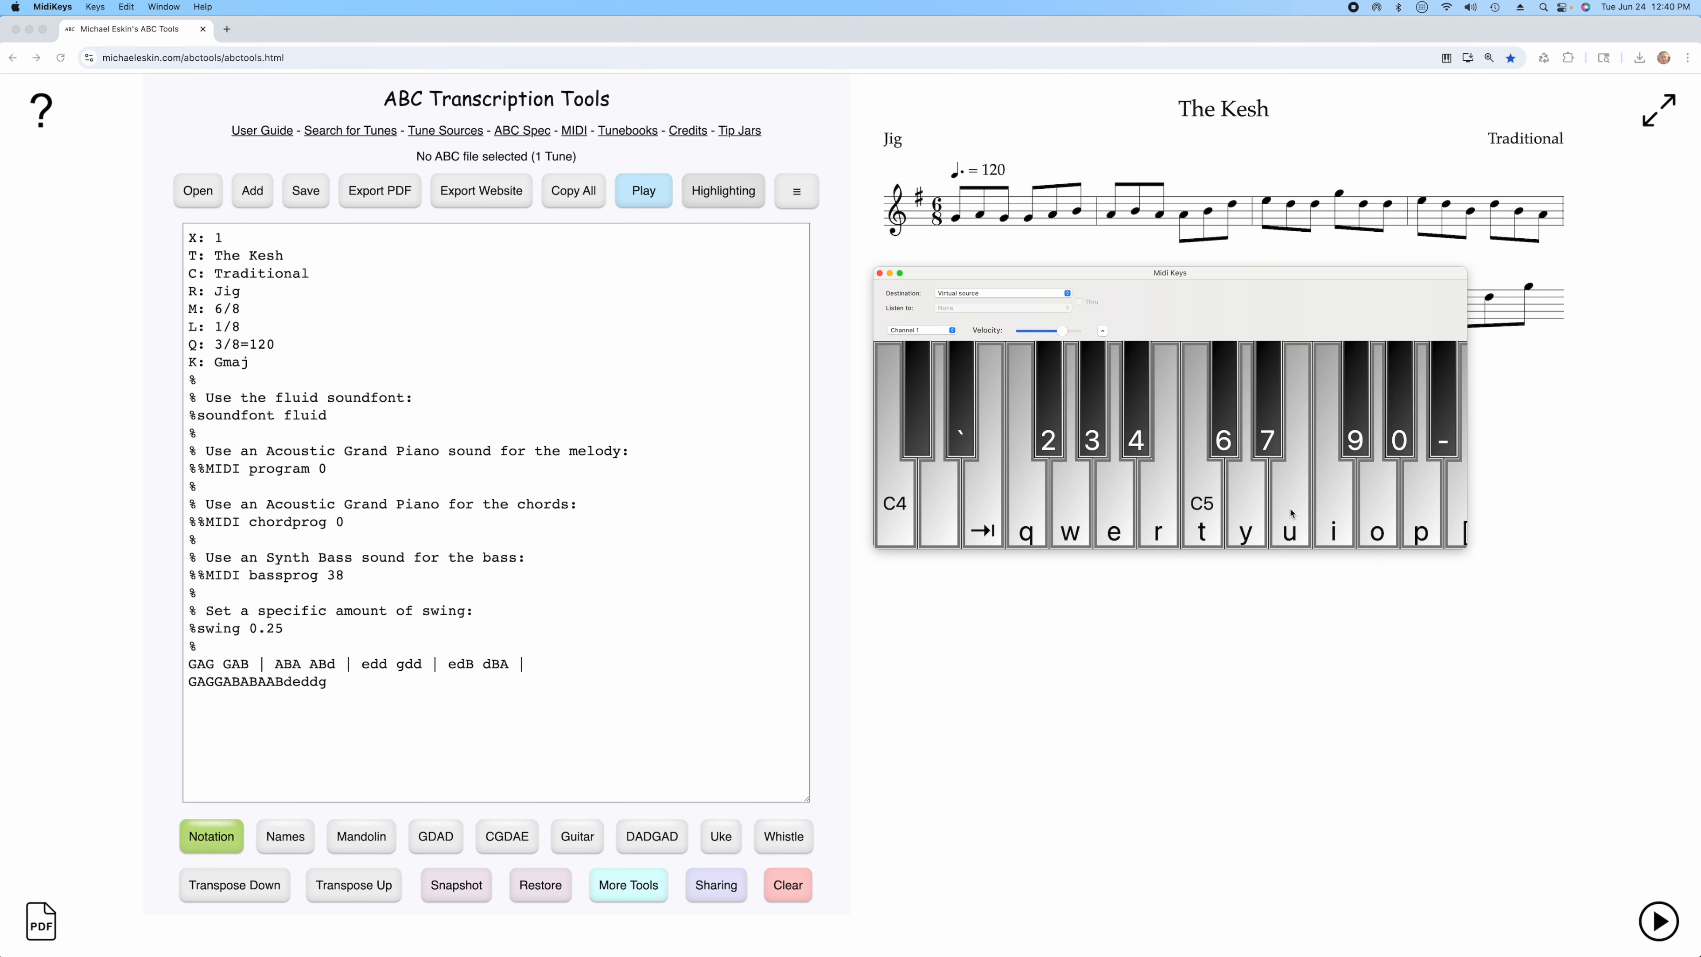
click(1261, 514)
click(1154, 505)
click(1124, 507)
click(1073, 505)
click(1051, 410)
click(1074, 507)
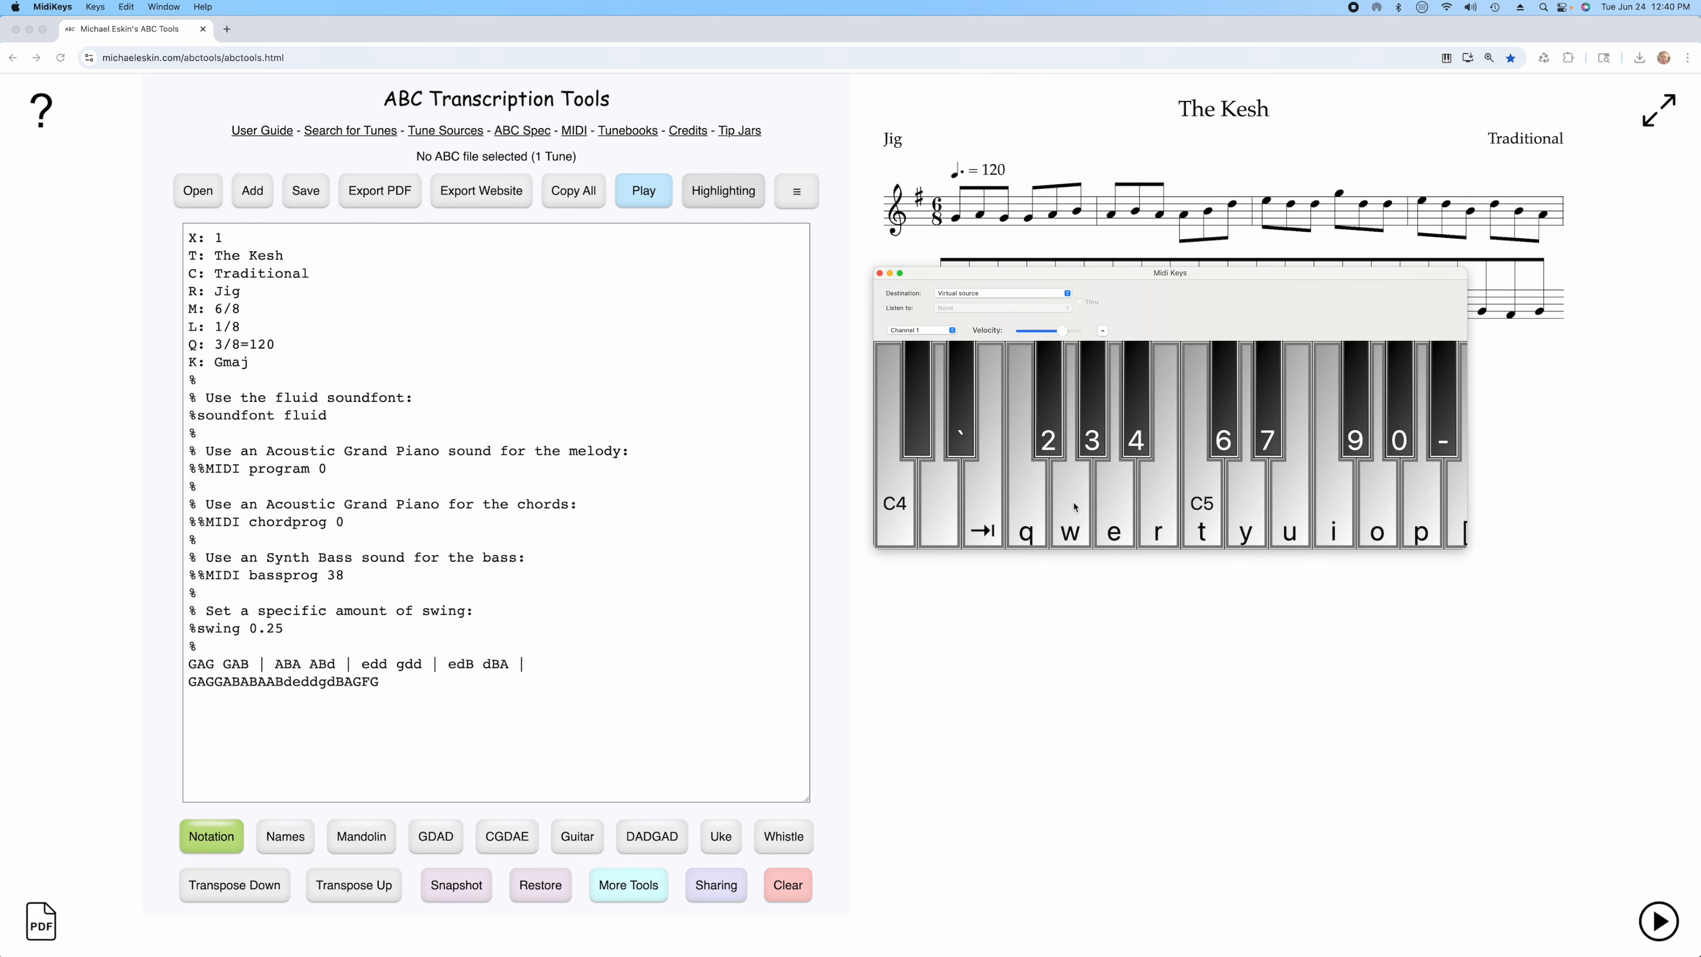
Step: Insert spaces and bar lines in the first half of the second melody line: GAG GAB | ABA ABd |
click(519, 722)
click(214, 681)
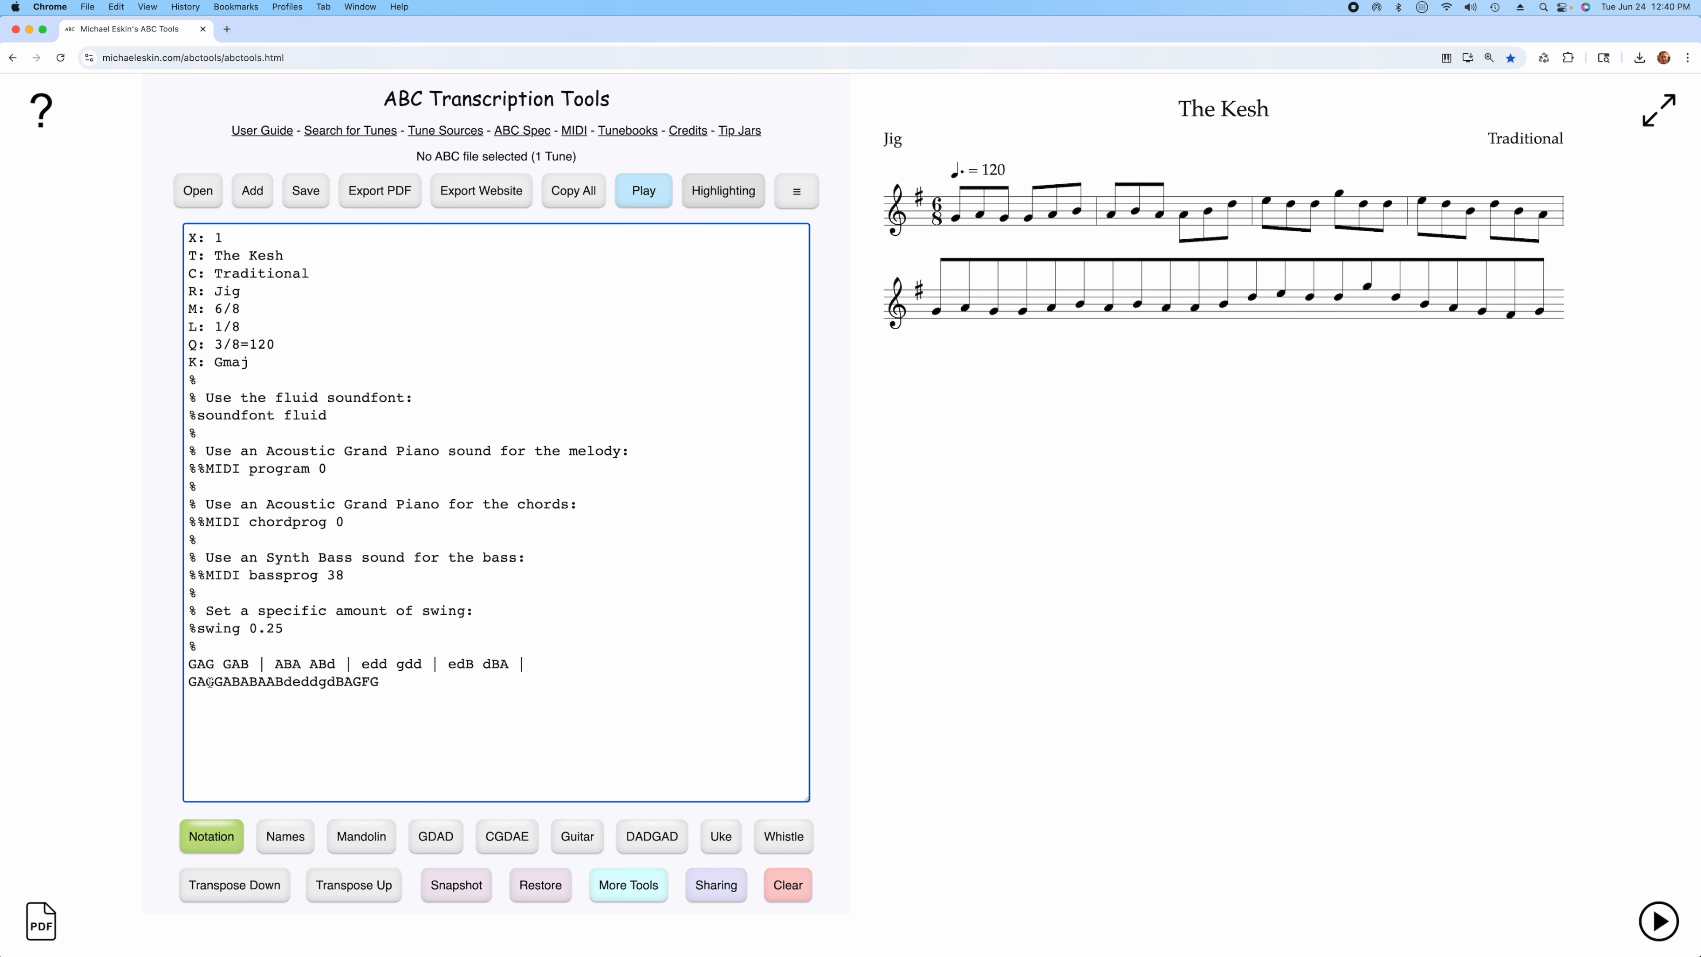
click(246, 681)
text(|)
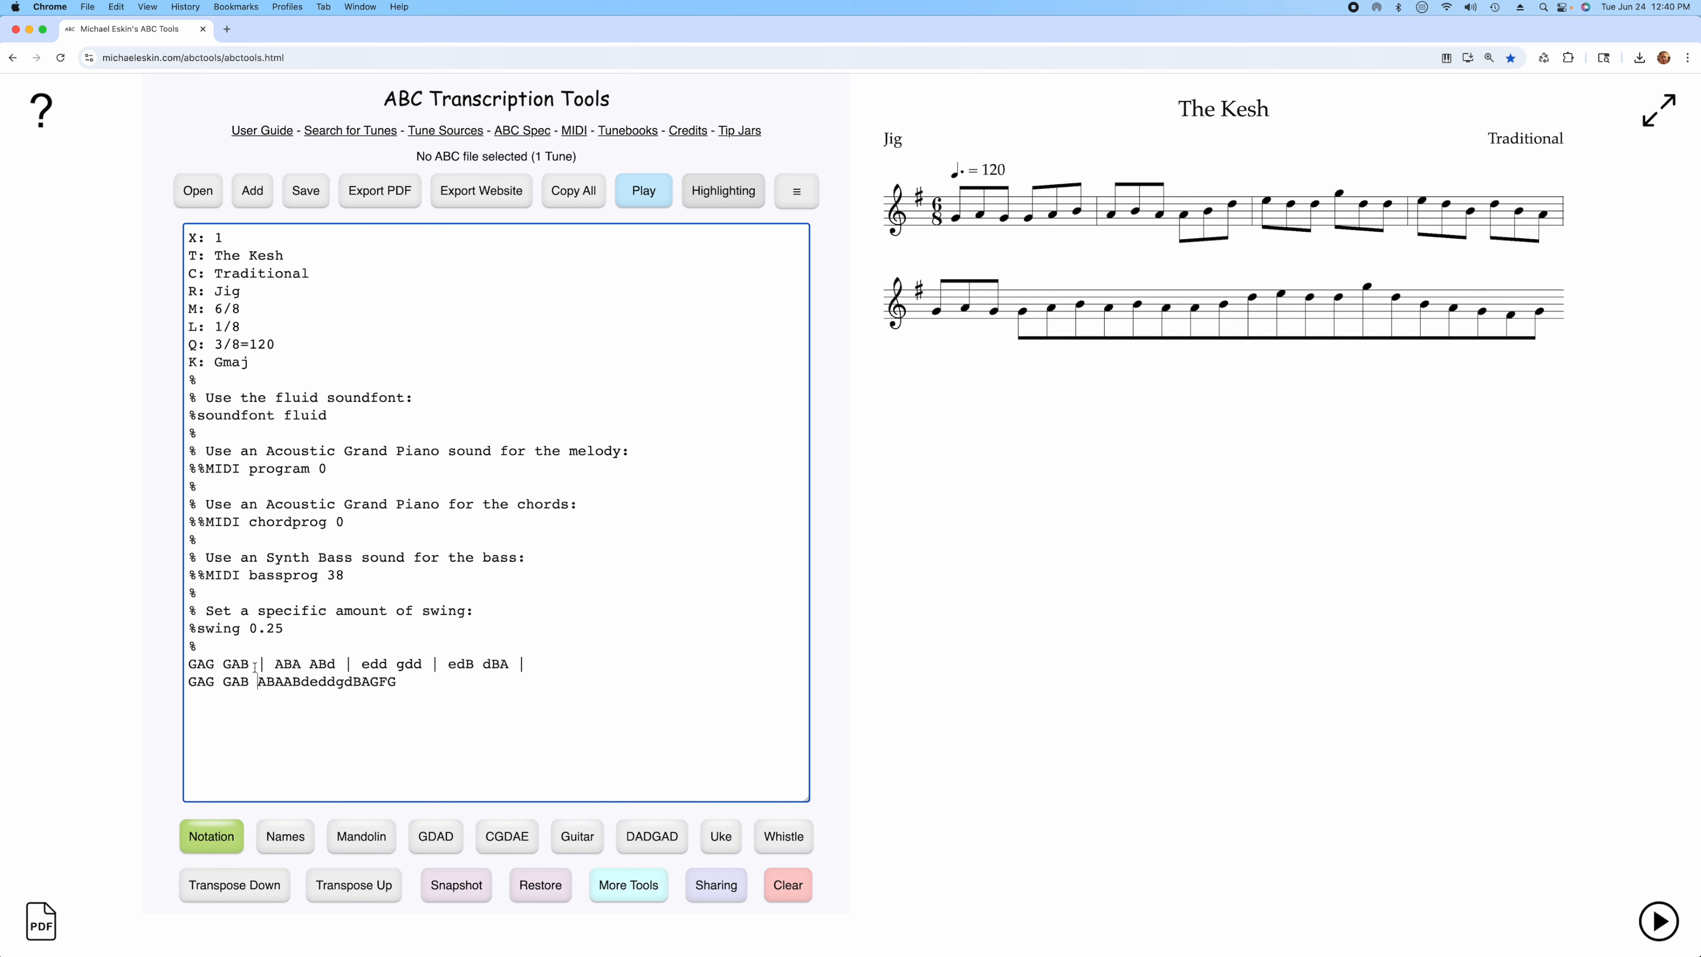
click(301, 681)
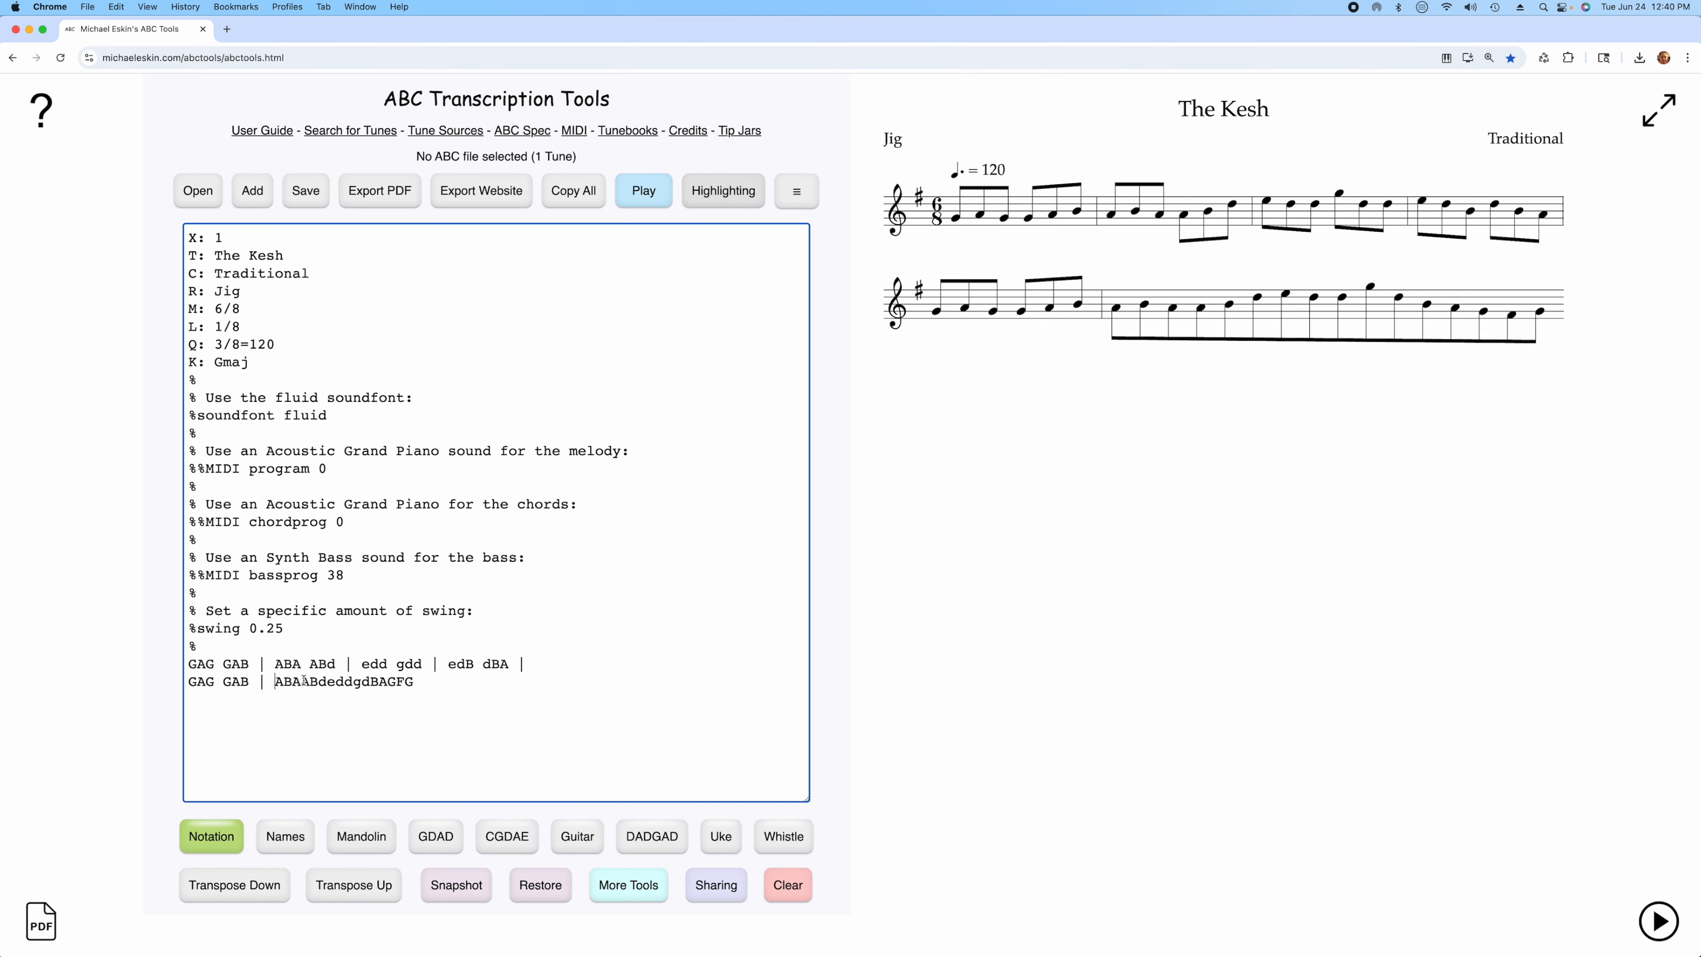
click(334, 682)
text(|)
Step: Group the end of the second melody line as edd gdB | AGF G3, lengthening the final G
click(389, 681)
click(423, 681)
text(|)
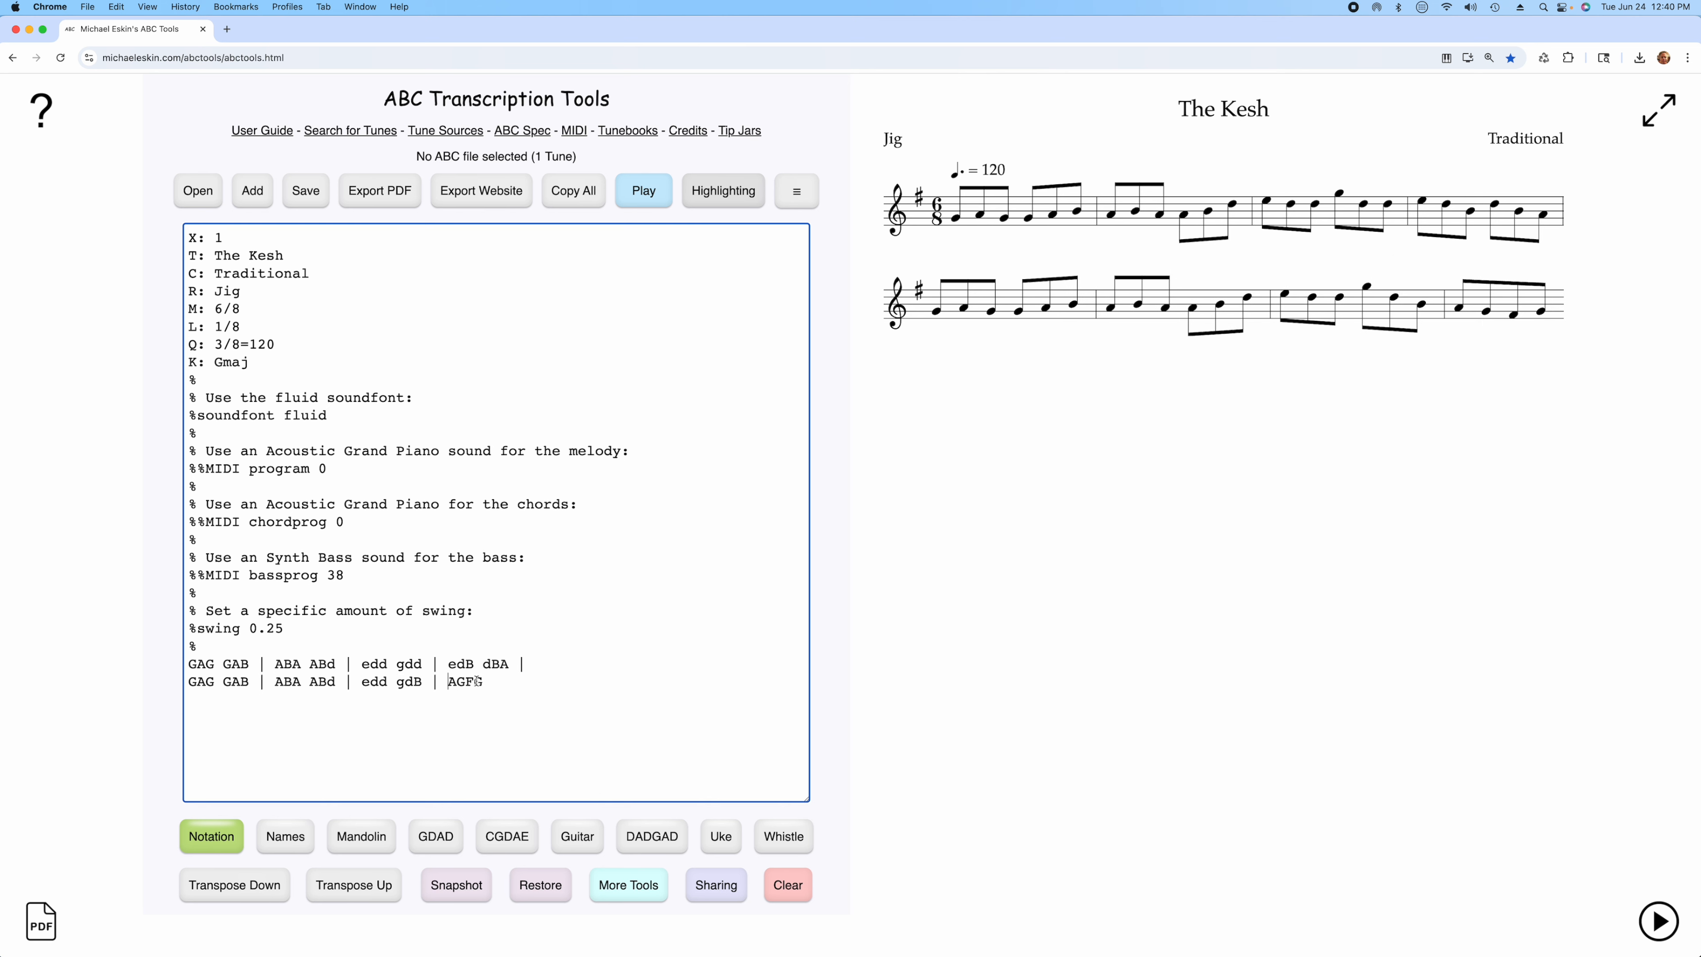
click(473, 681)
text(G3)
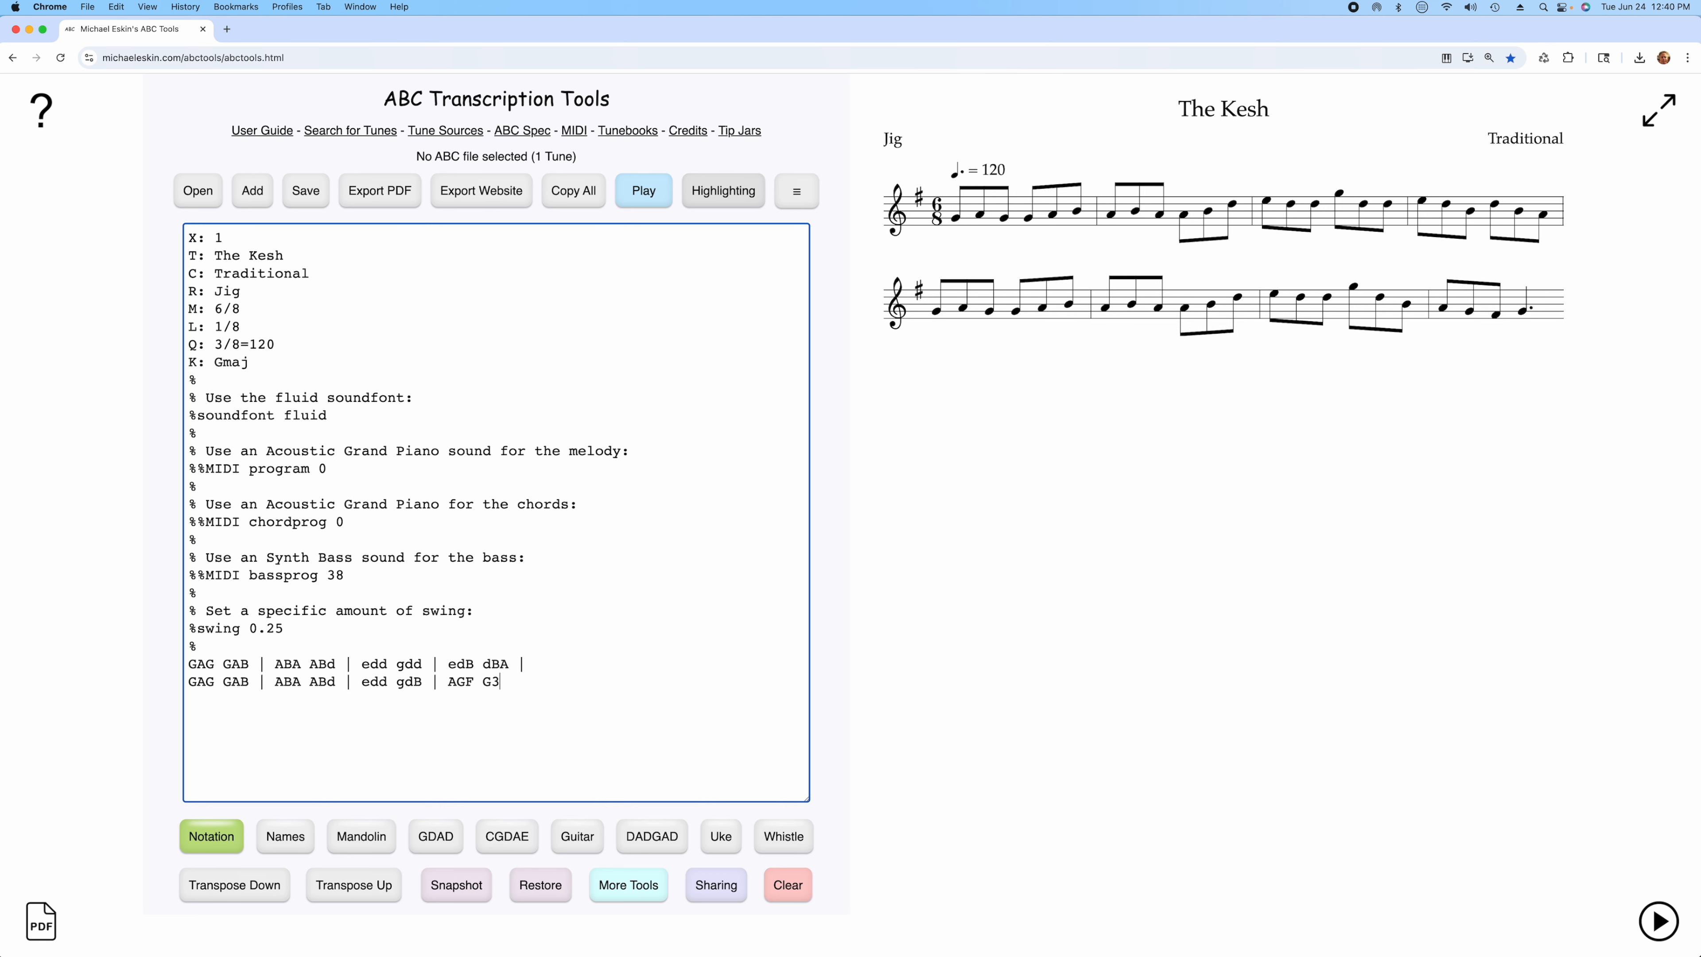
Step: Close the second melody line with the repeat sign :| and open the first melody line with |:
text(|)
text(L)
key(BackSpace)
text(:|)
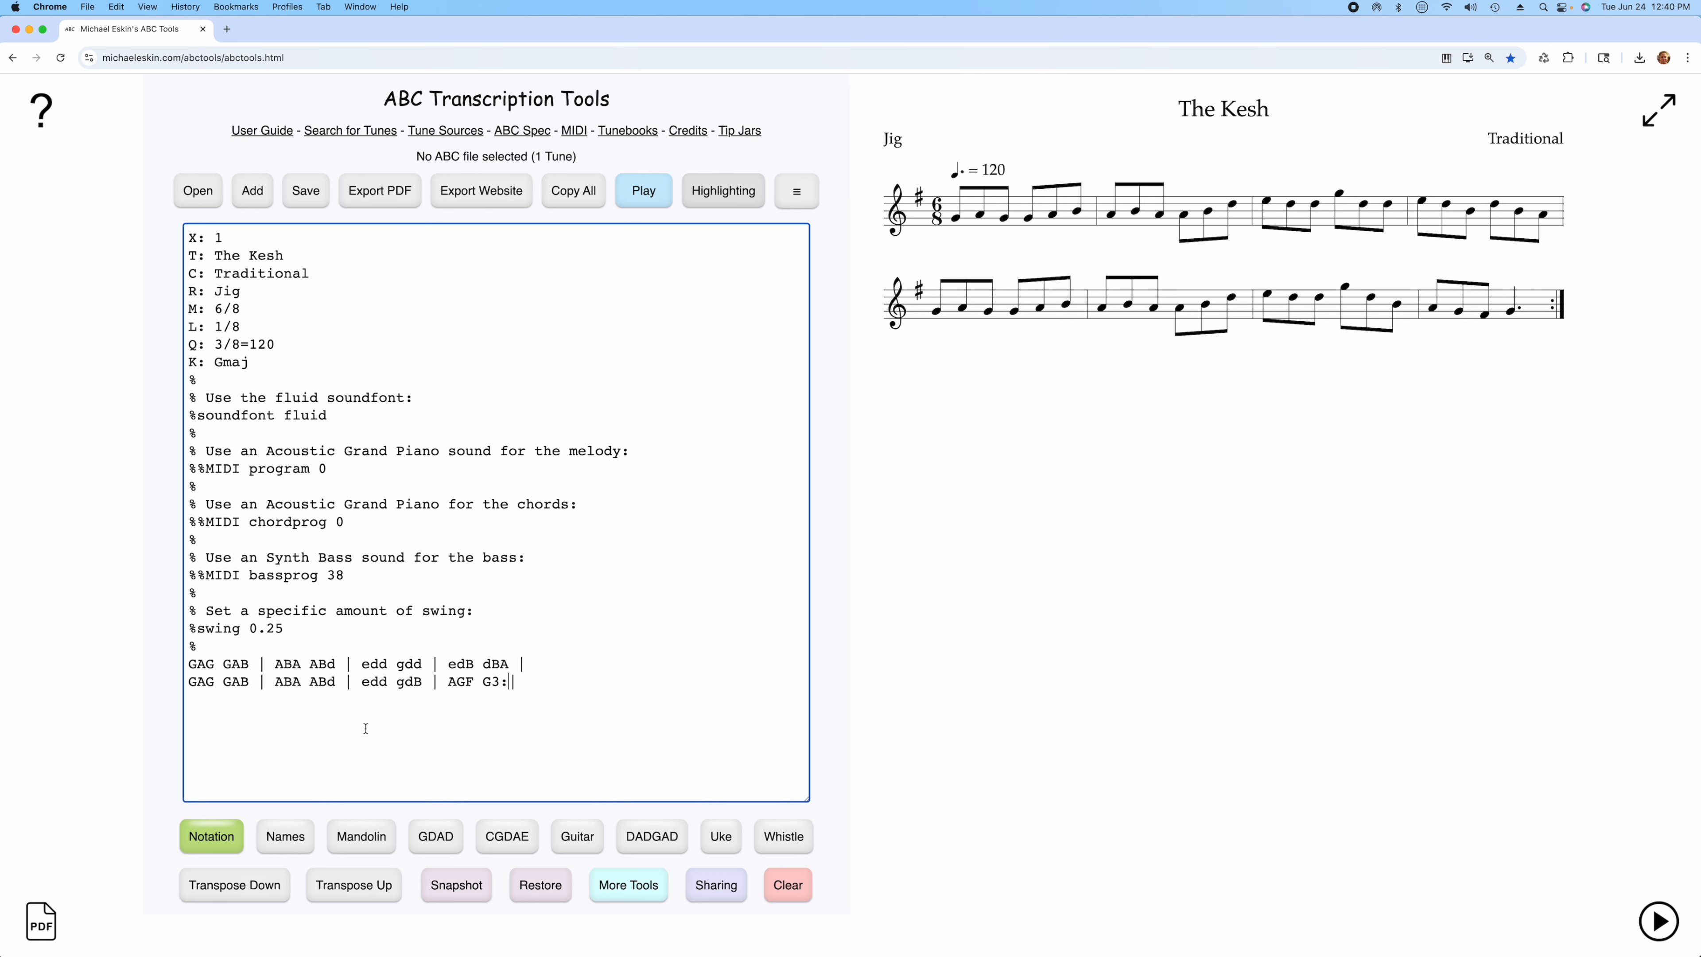
click(190, 663)
text(|:)
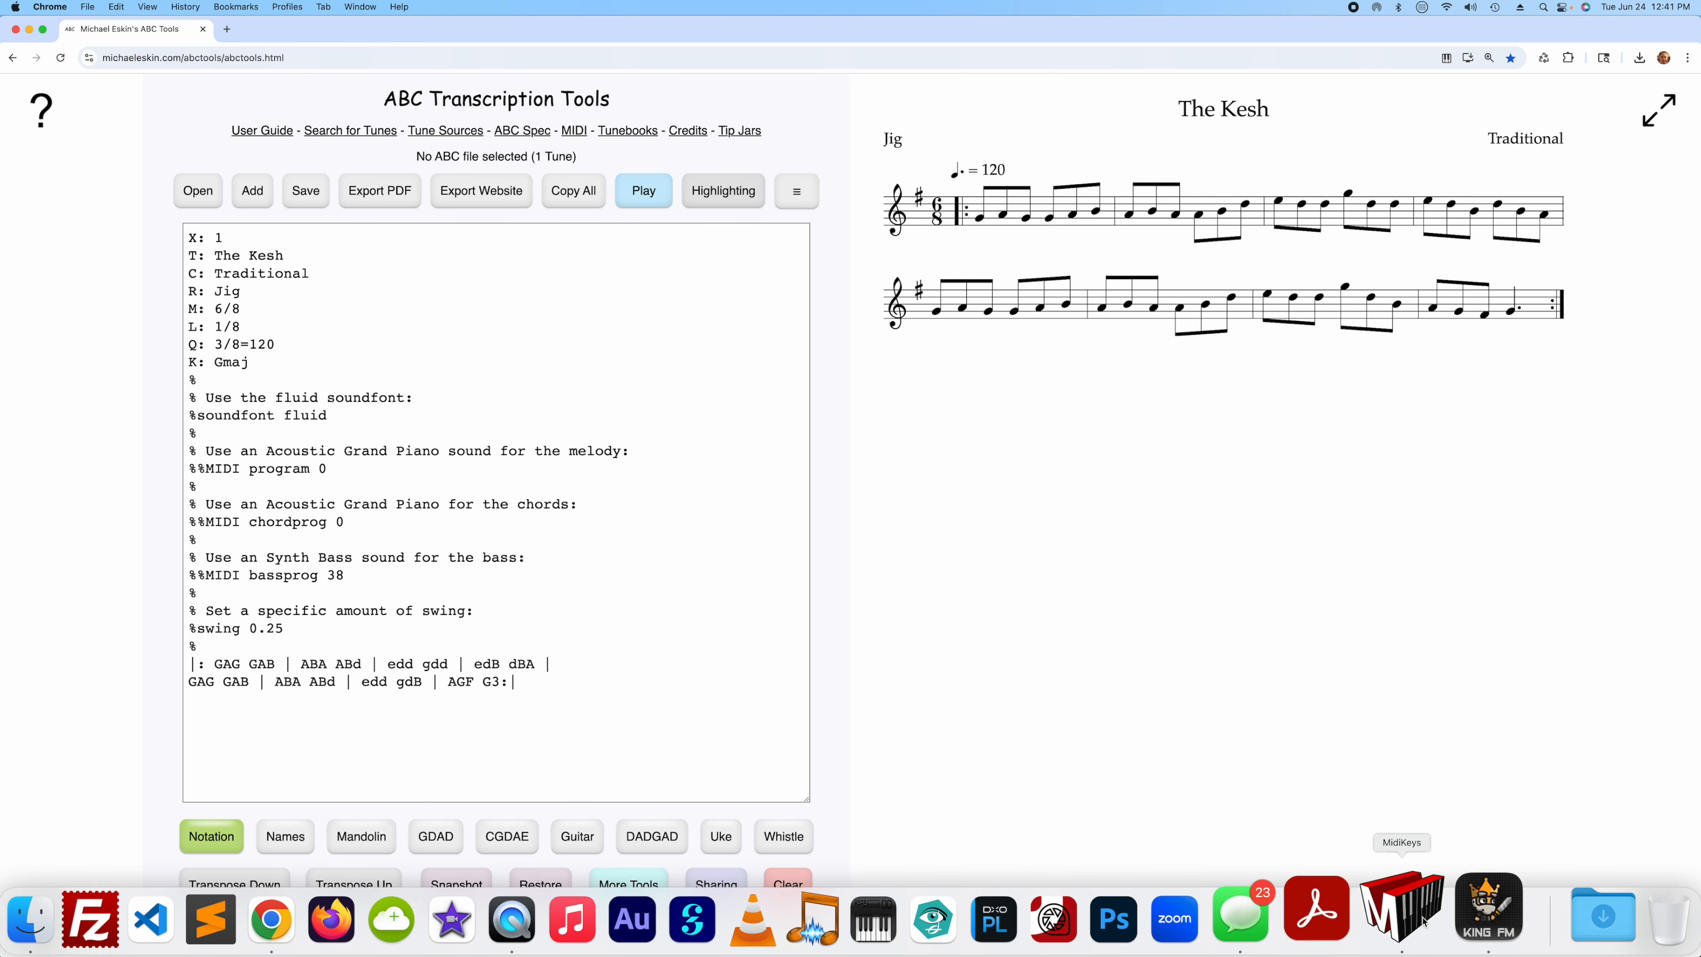
Step: Switch to MidiKeys and play BABdBdegedBG to begin the third melody line
click(1422, 934)
click(1169, 497)
click(1123, 499)
click(1154, 501)
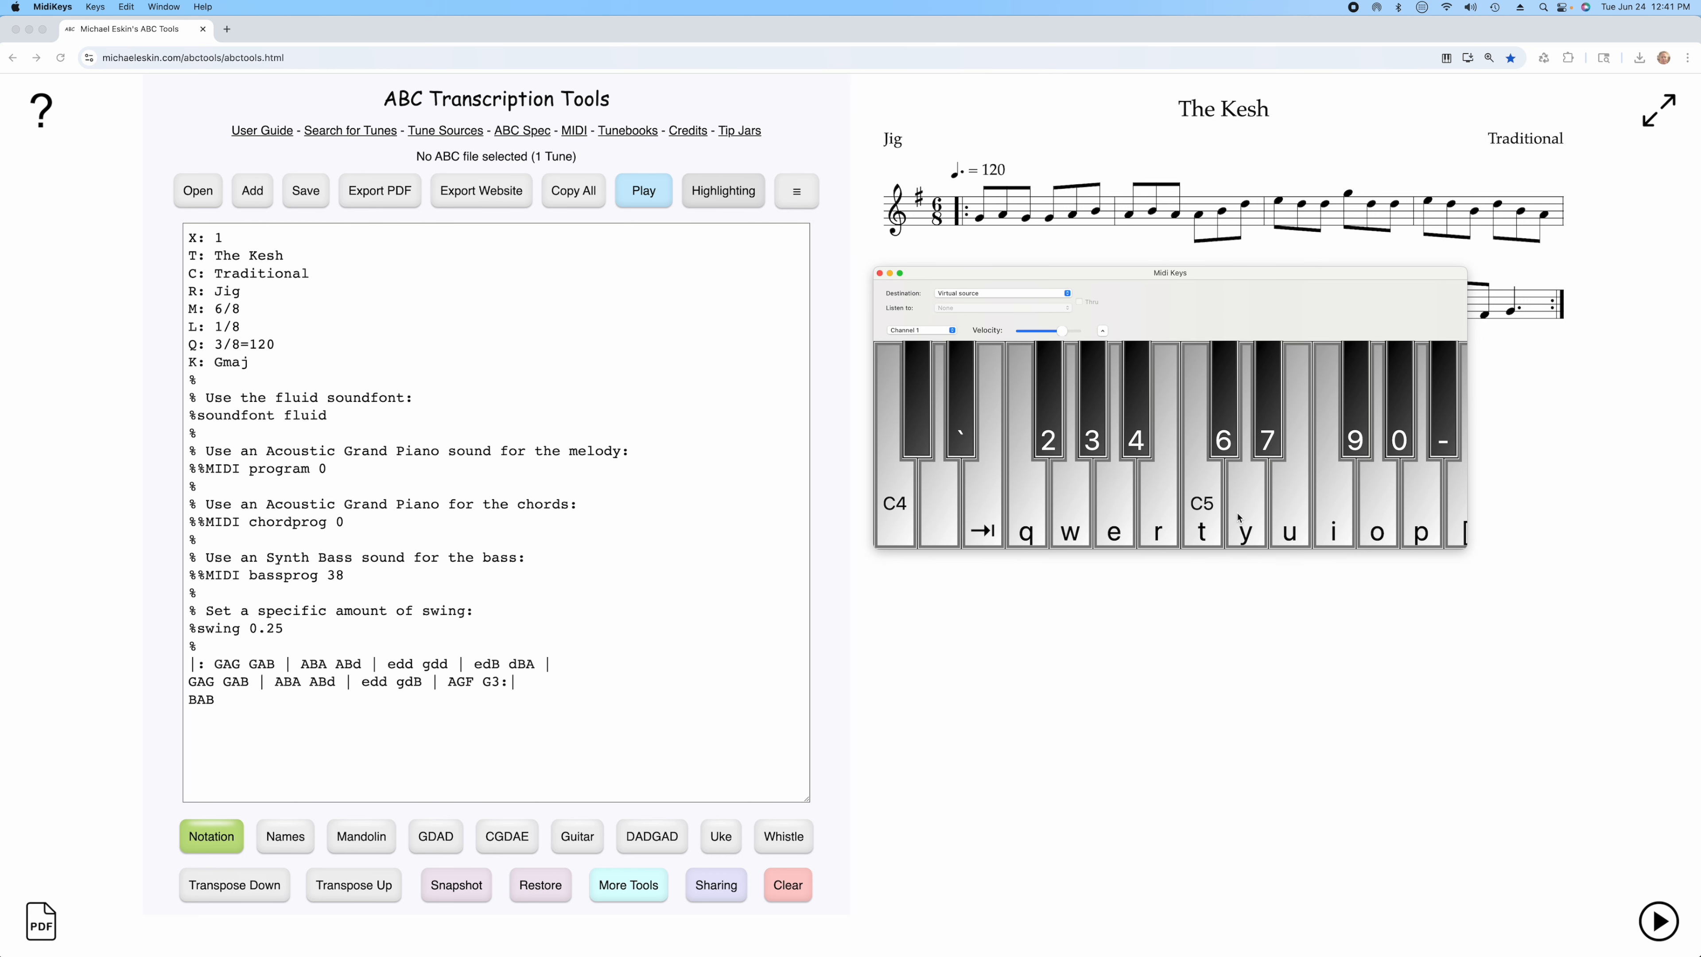
click(1251, 526)
click(1287, 508)
click(1155, 507)
click(1081, 509)
Step: Delete the final G from the third melody line in the ABC text
click(596, 695)
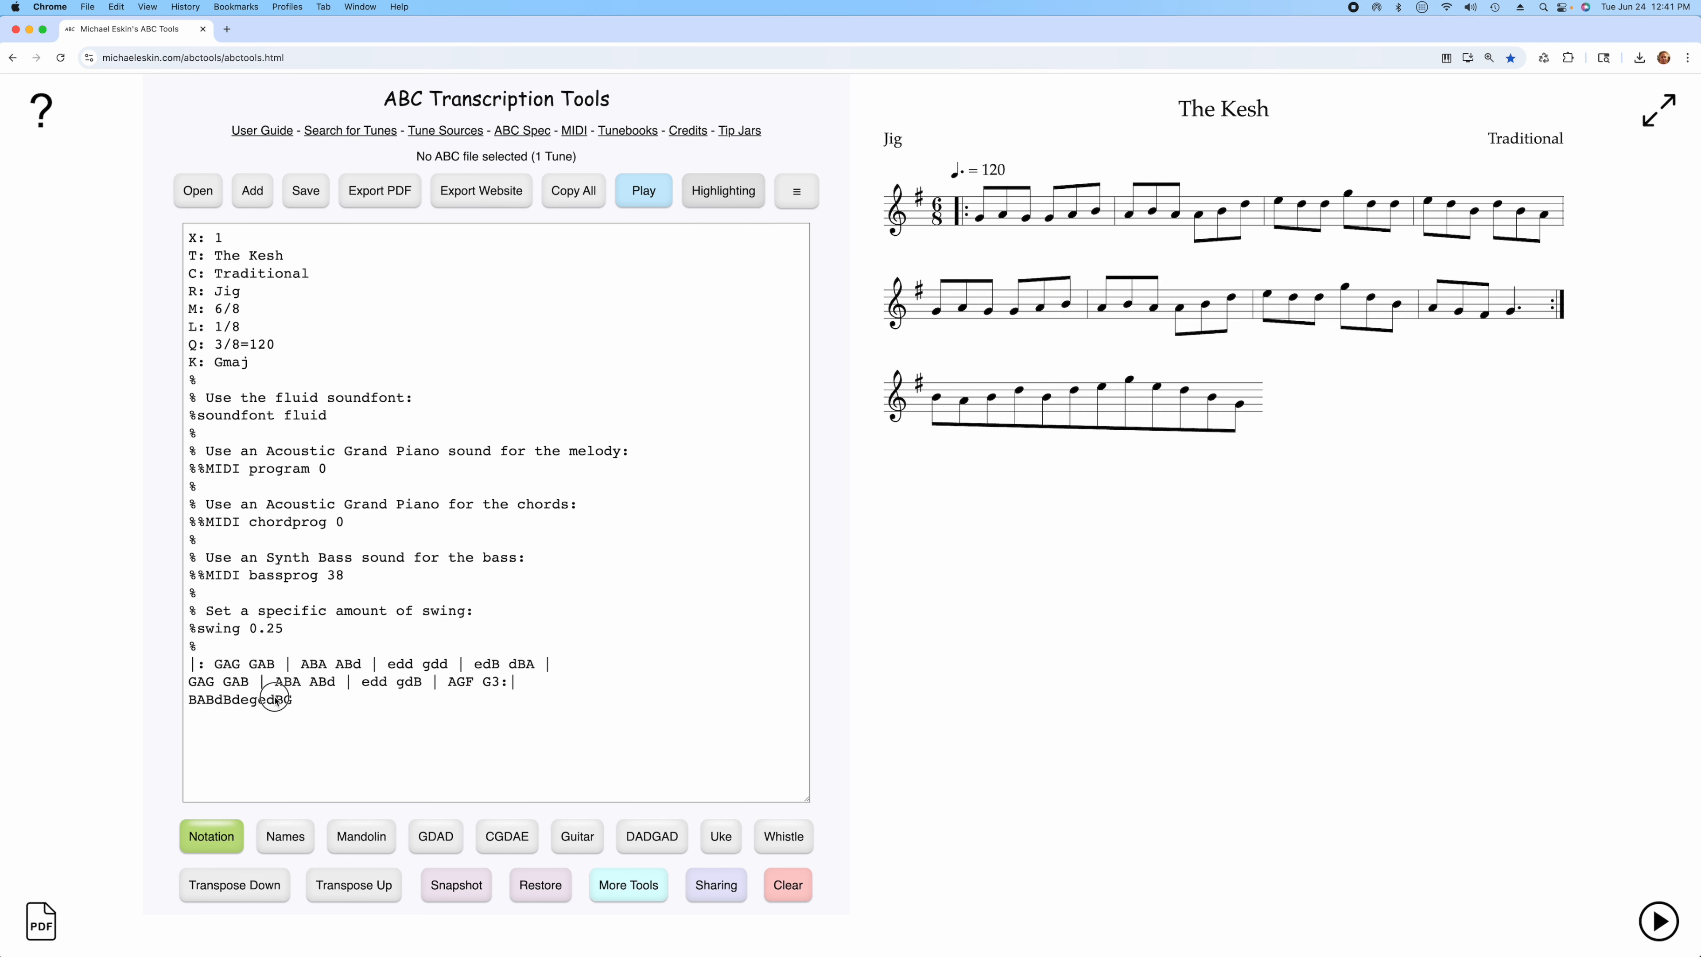
click(316, 694)
key(BackSpace)
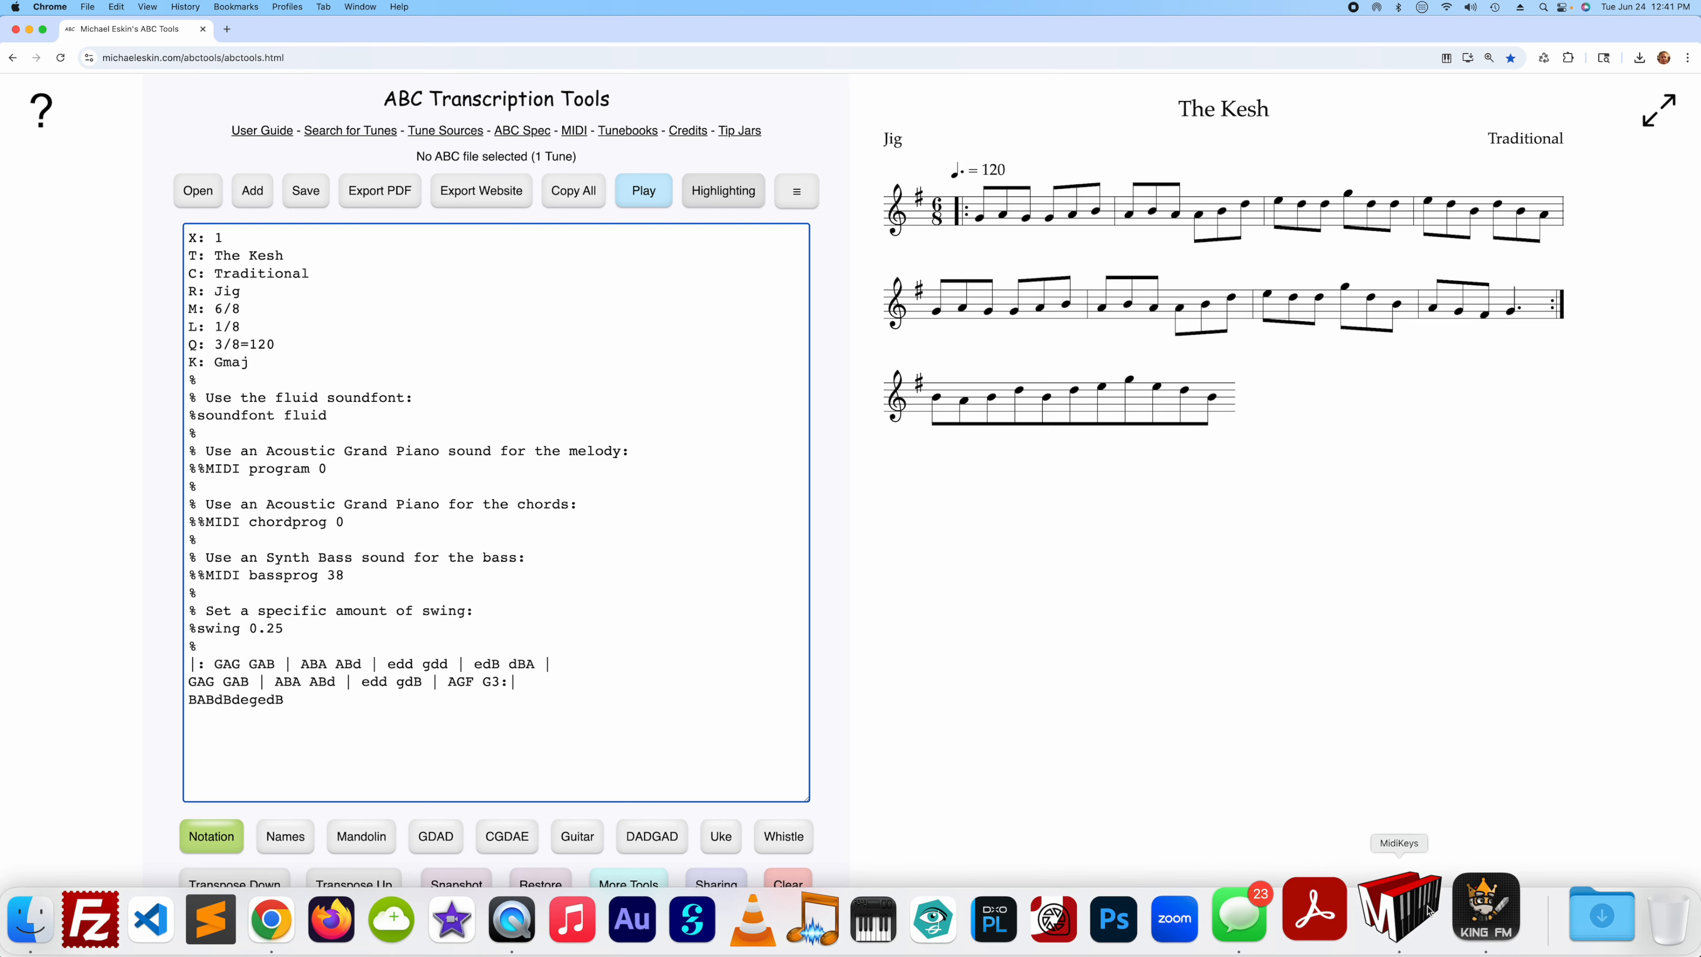
Step: Play ABABdBGABAAGA from MidiKeys to complete the notes of the third melody line
click(1416, 939)
click(1114, 515)
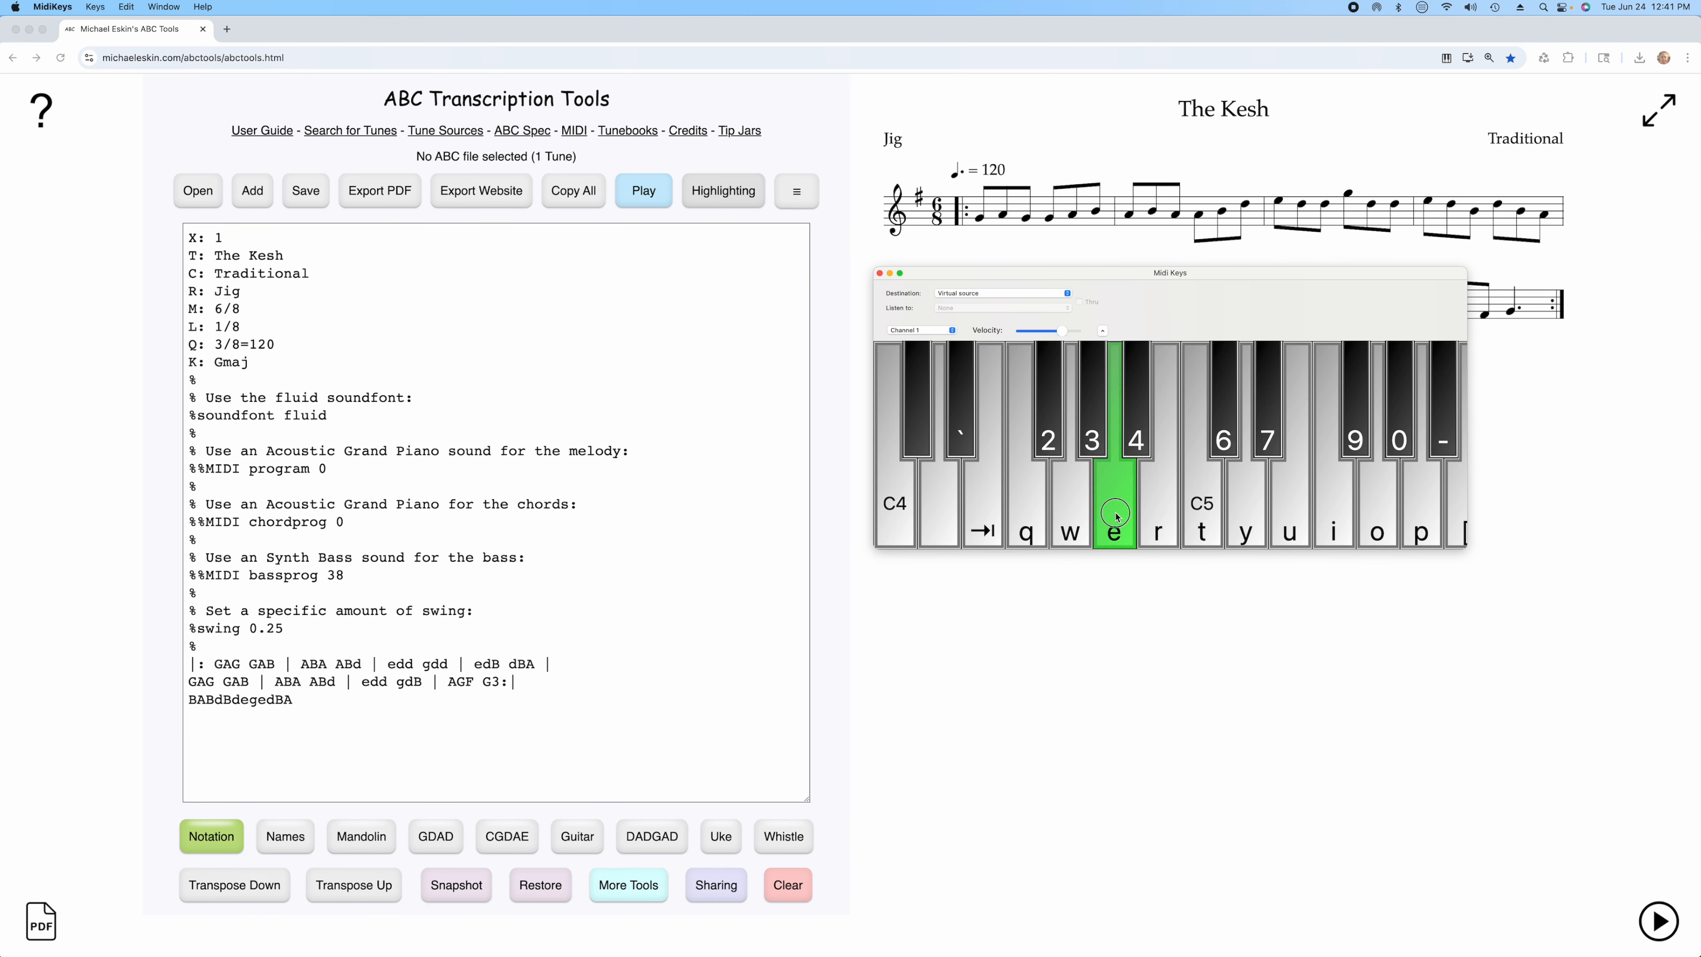
click(1165, 507)
click(1133, 510)
click(1162, 508)
click(1244, 500)
click(1153, 513)
click(1074, 513)
click(1116, 507)
click(1153, 507)
click(1115, 509)
click(1114, 509)
click(1083, 513)
click(1110, 509)
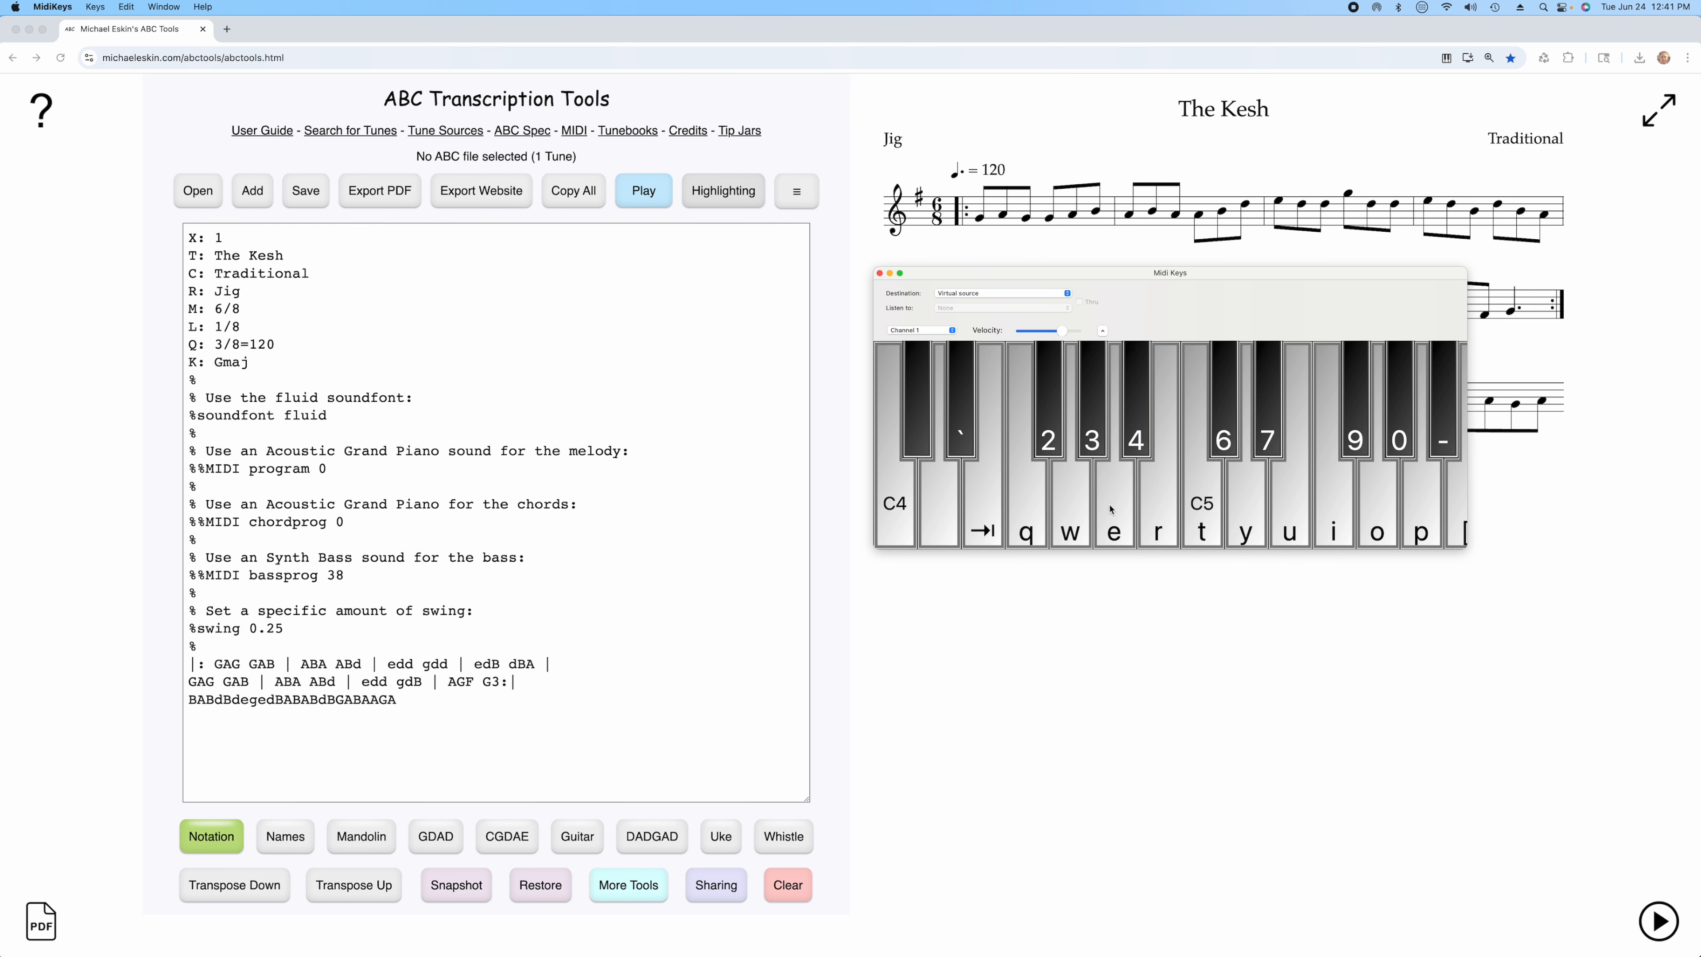
Step: Open the third melody line with the start-repeat sign |: followed by a space
click(277, 723)
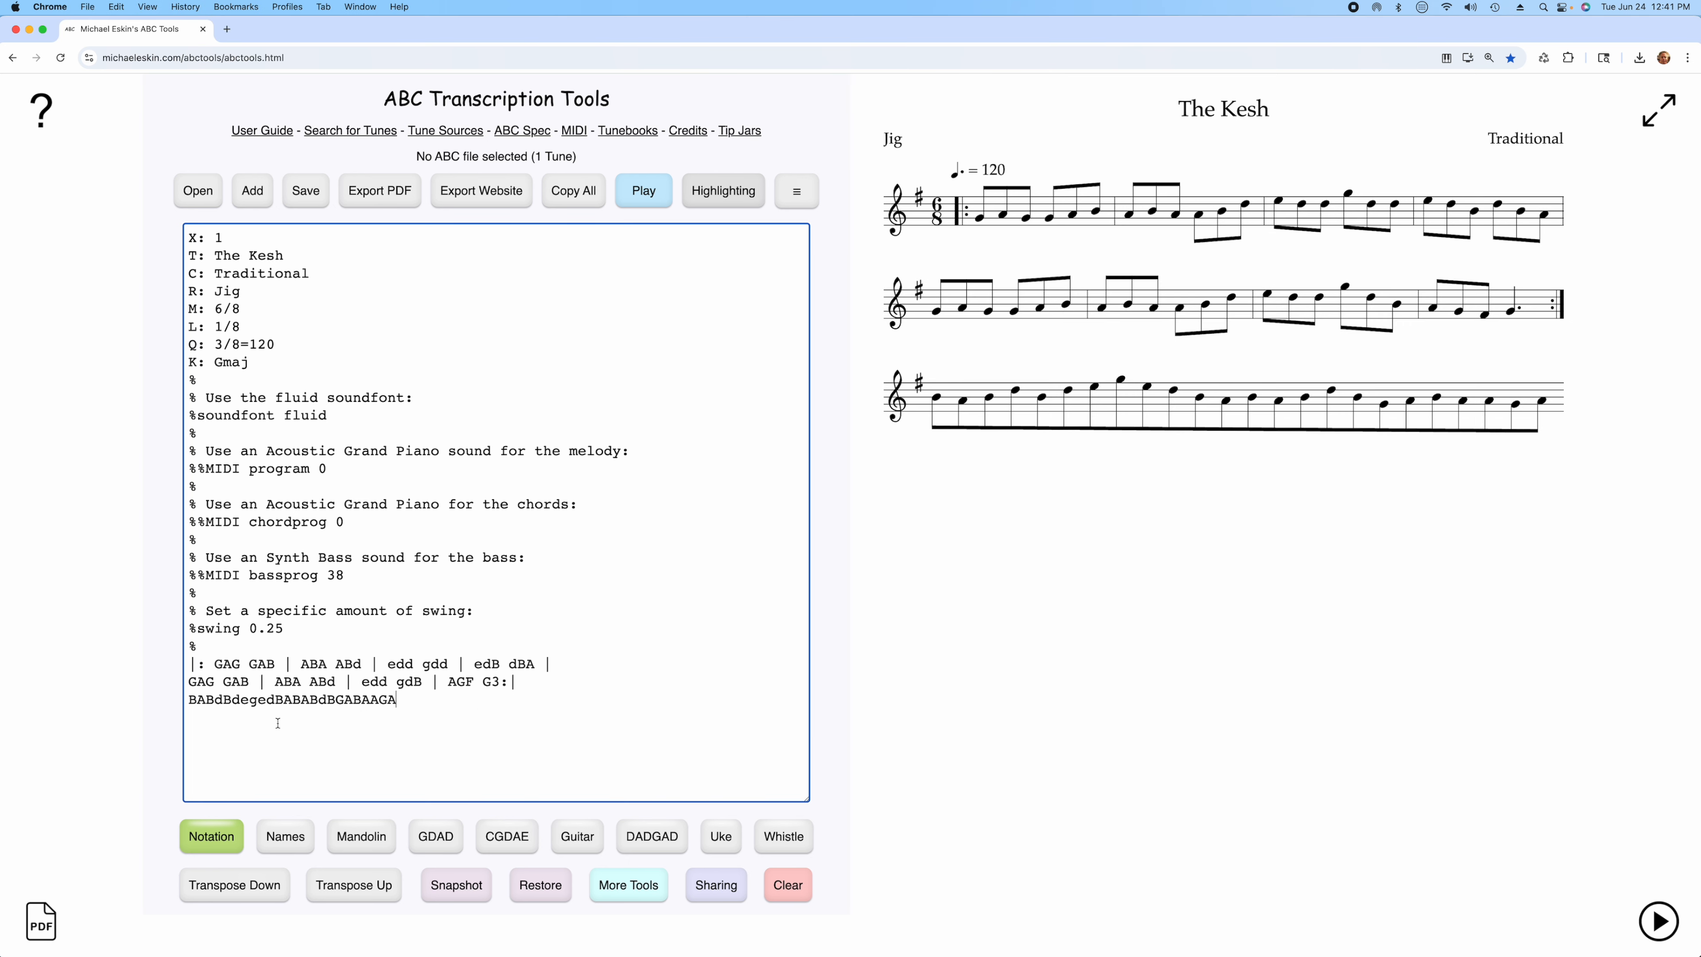
click(191, 699)
text(| )
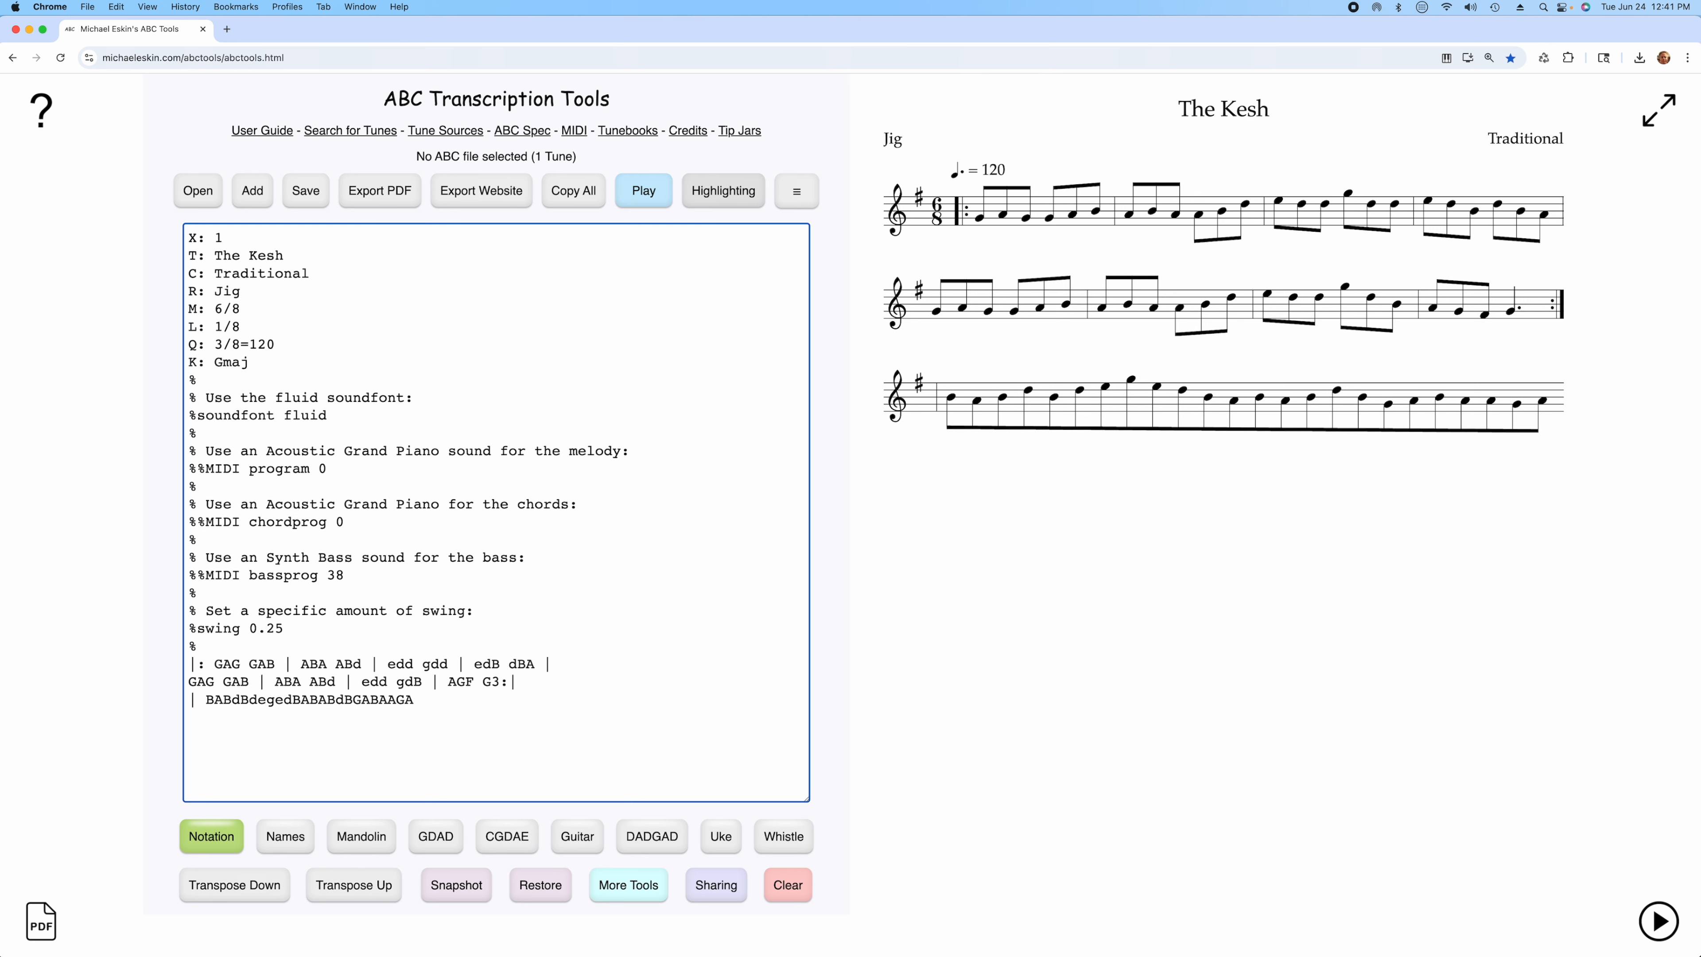
text(:)
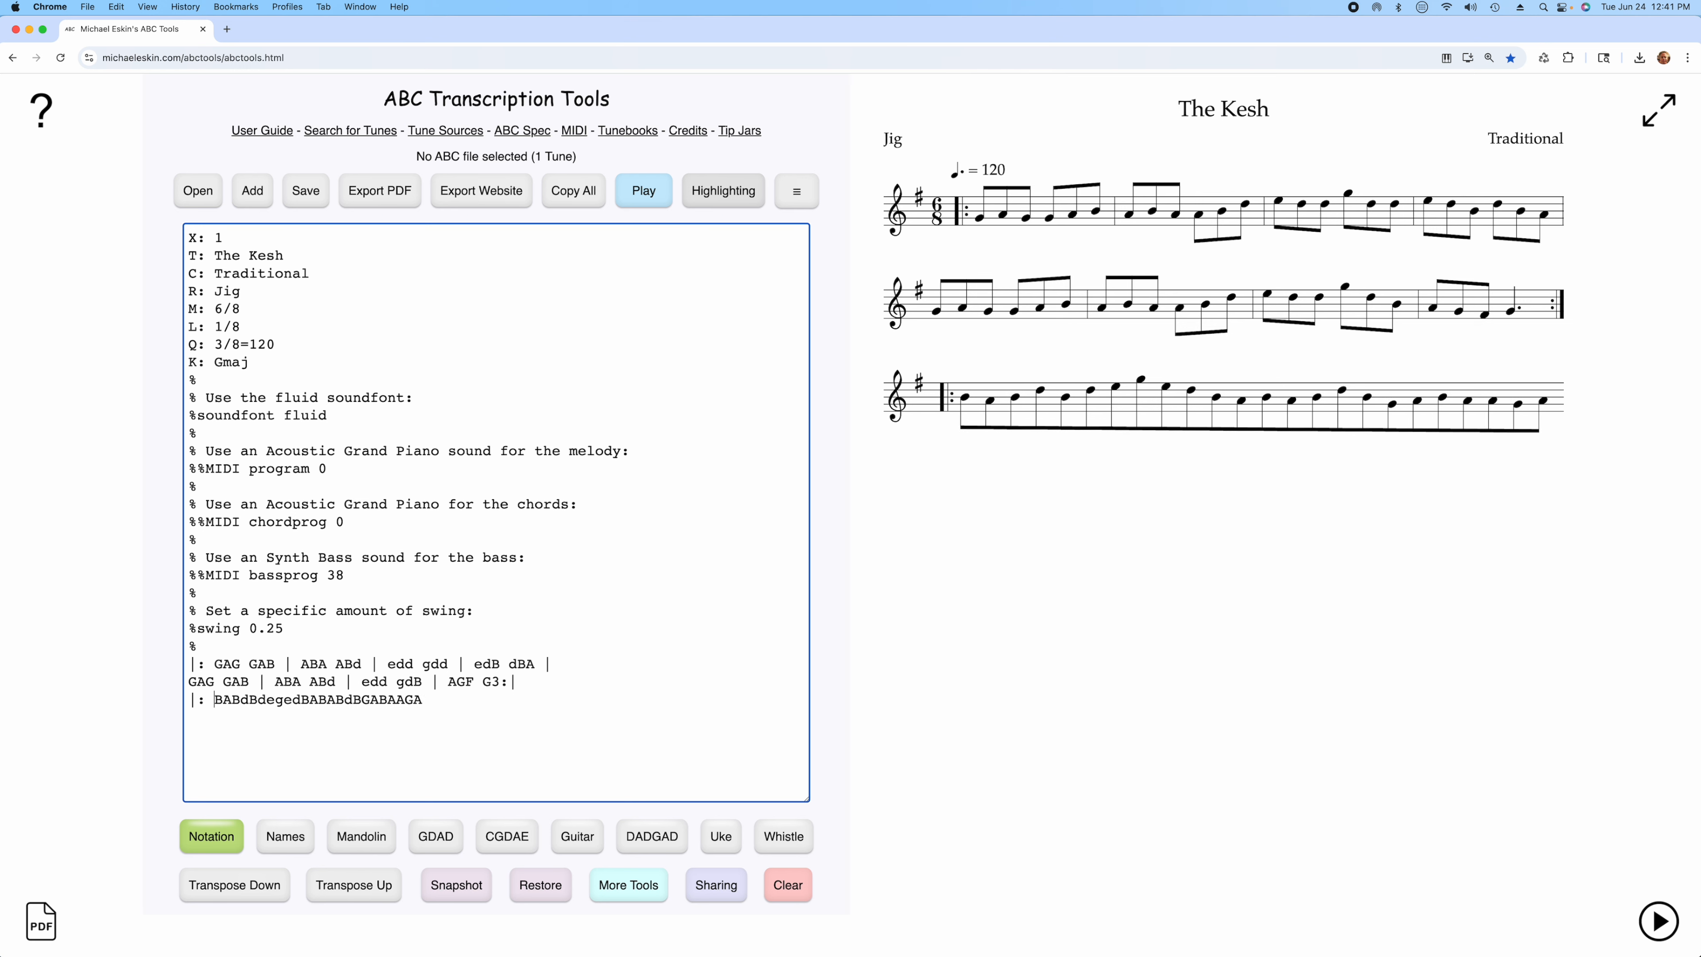
Step: Insert spaces and bar lines in the first half of the third melody line: BAB dBd | ege dBA |
click(239, 699)
key(Right)
key(Right)
key(Right)
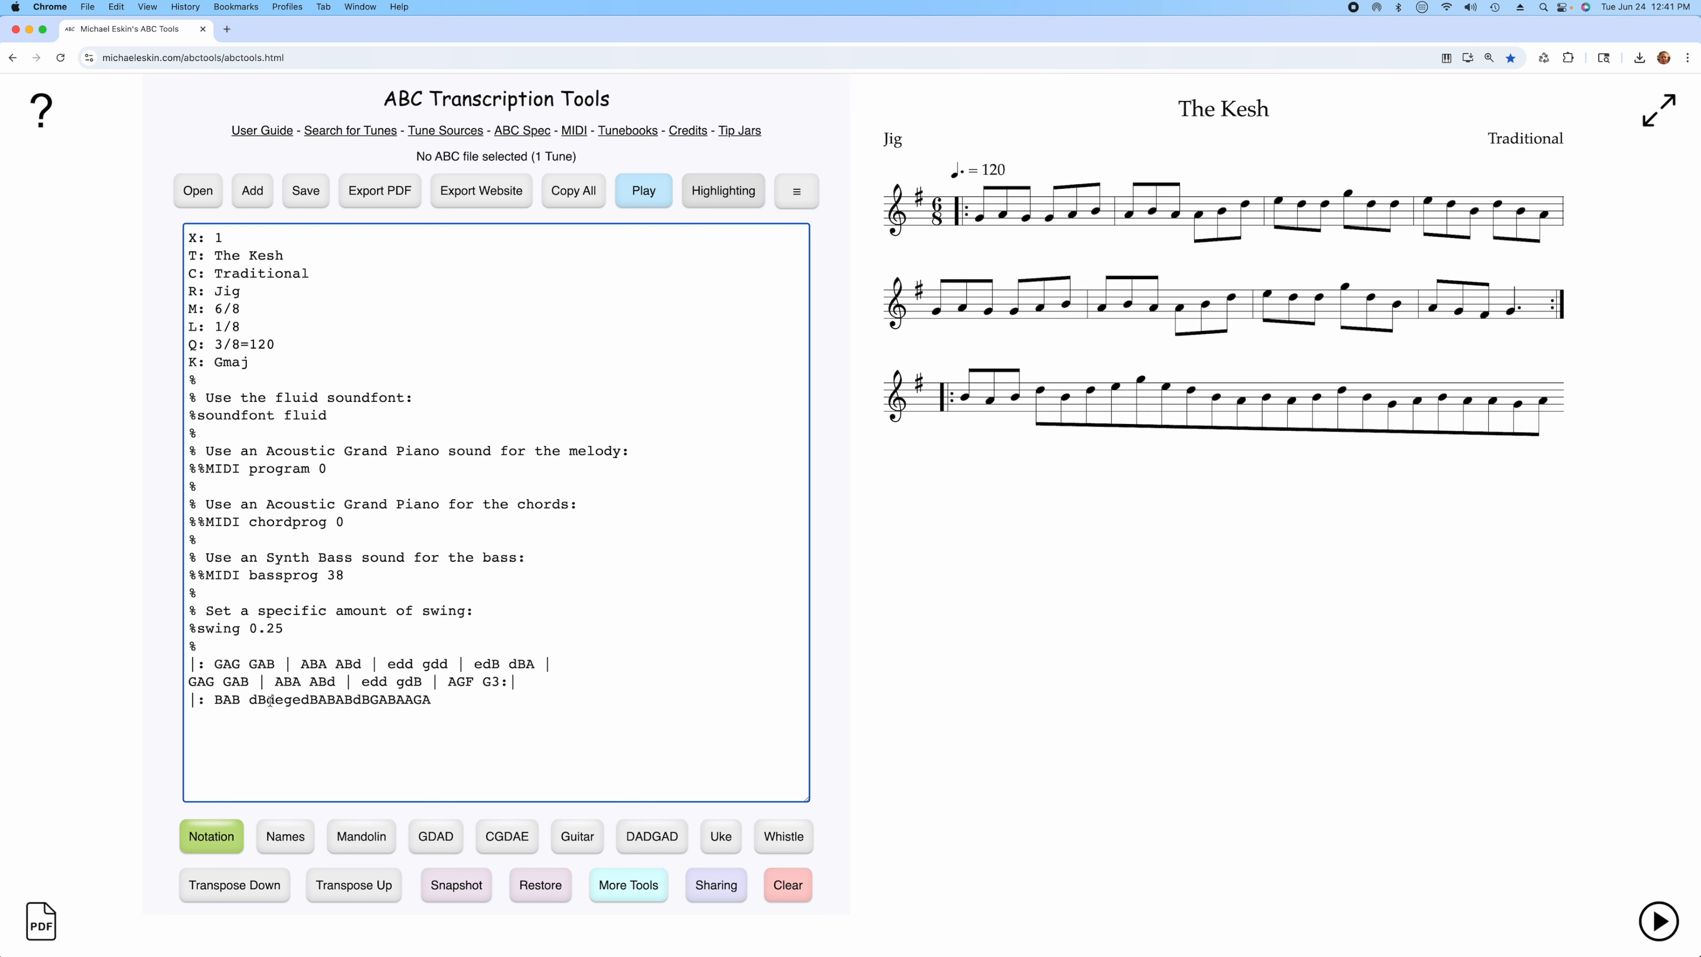
text(|)
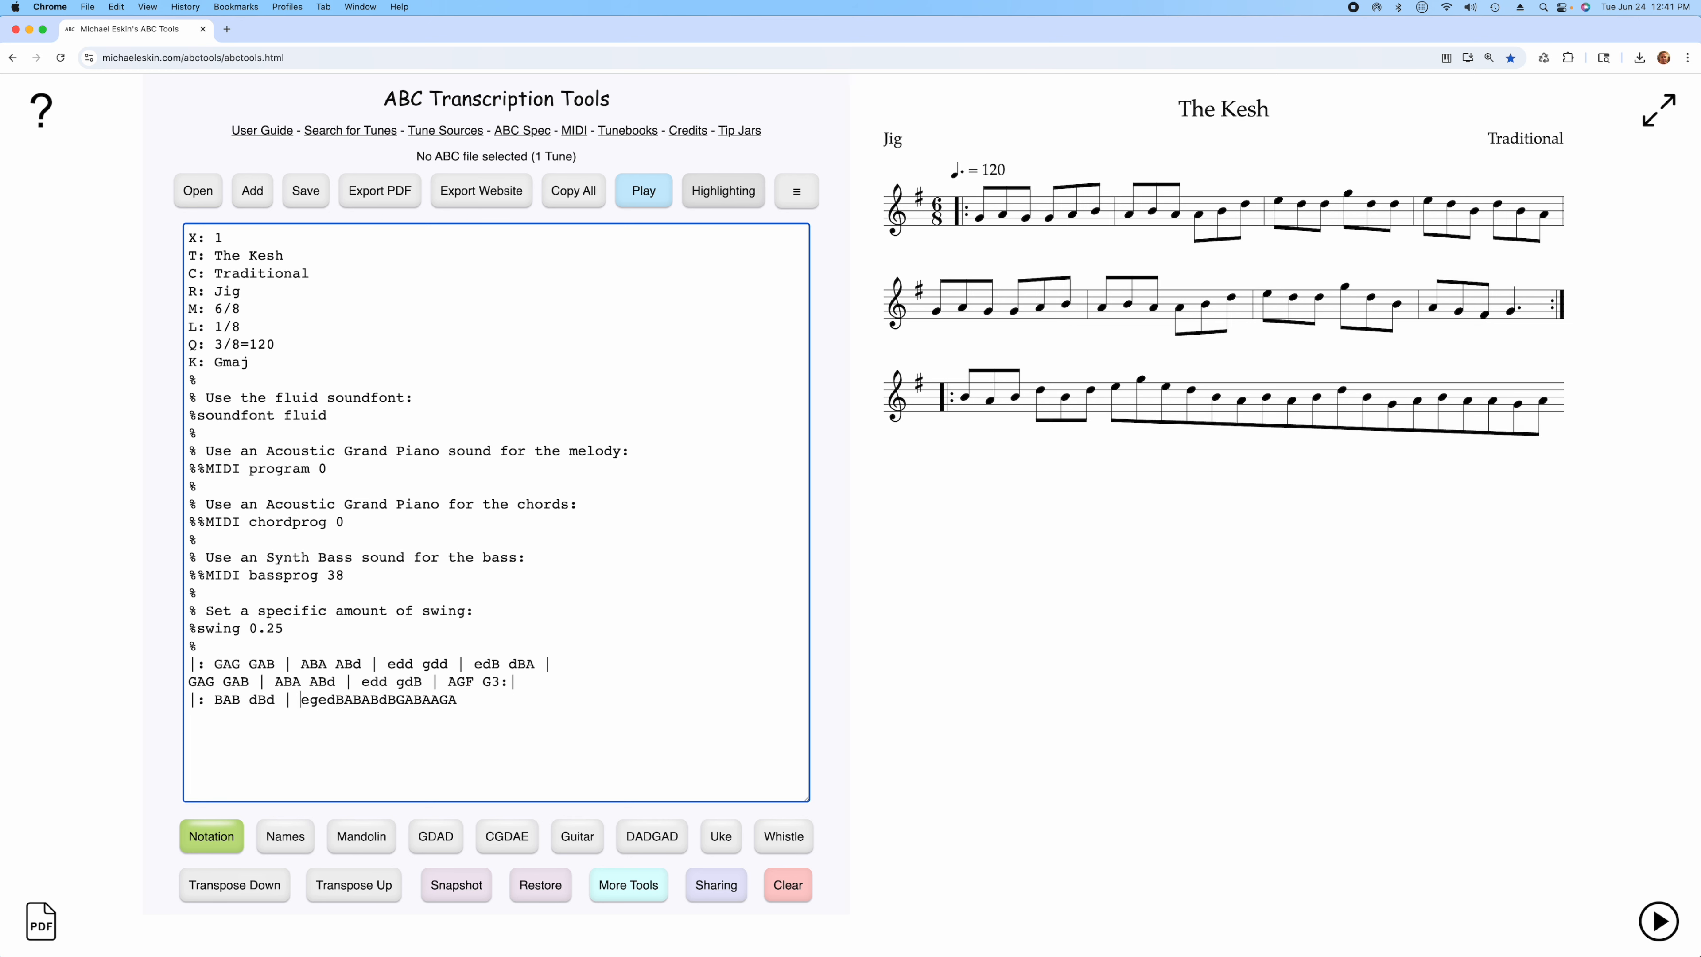
click(327, 700)
key(Right)
key(Right)
key(Right)
text(|)
Step: Group the rest of the third melody line as BAB dBG |ABA AGA | and start a new line below it
key(Right)
key(Right)
key(Right)
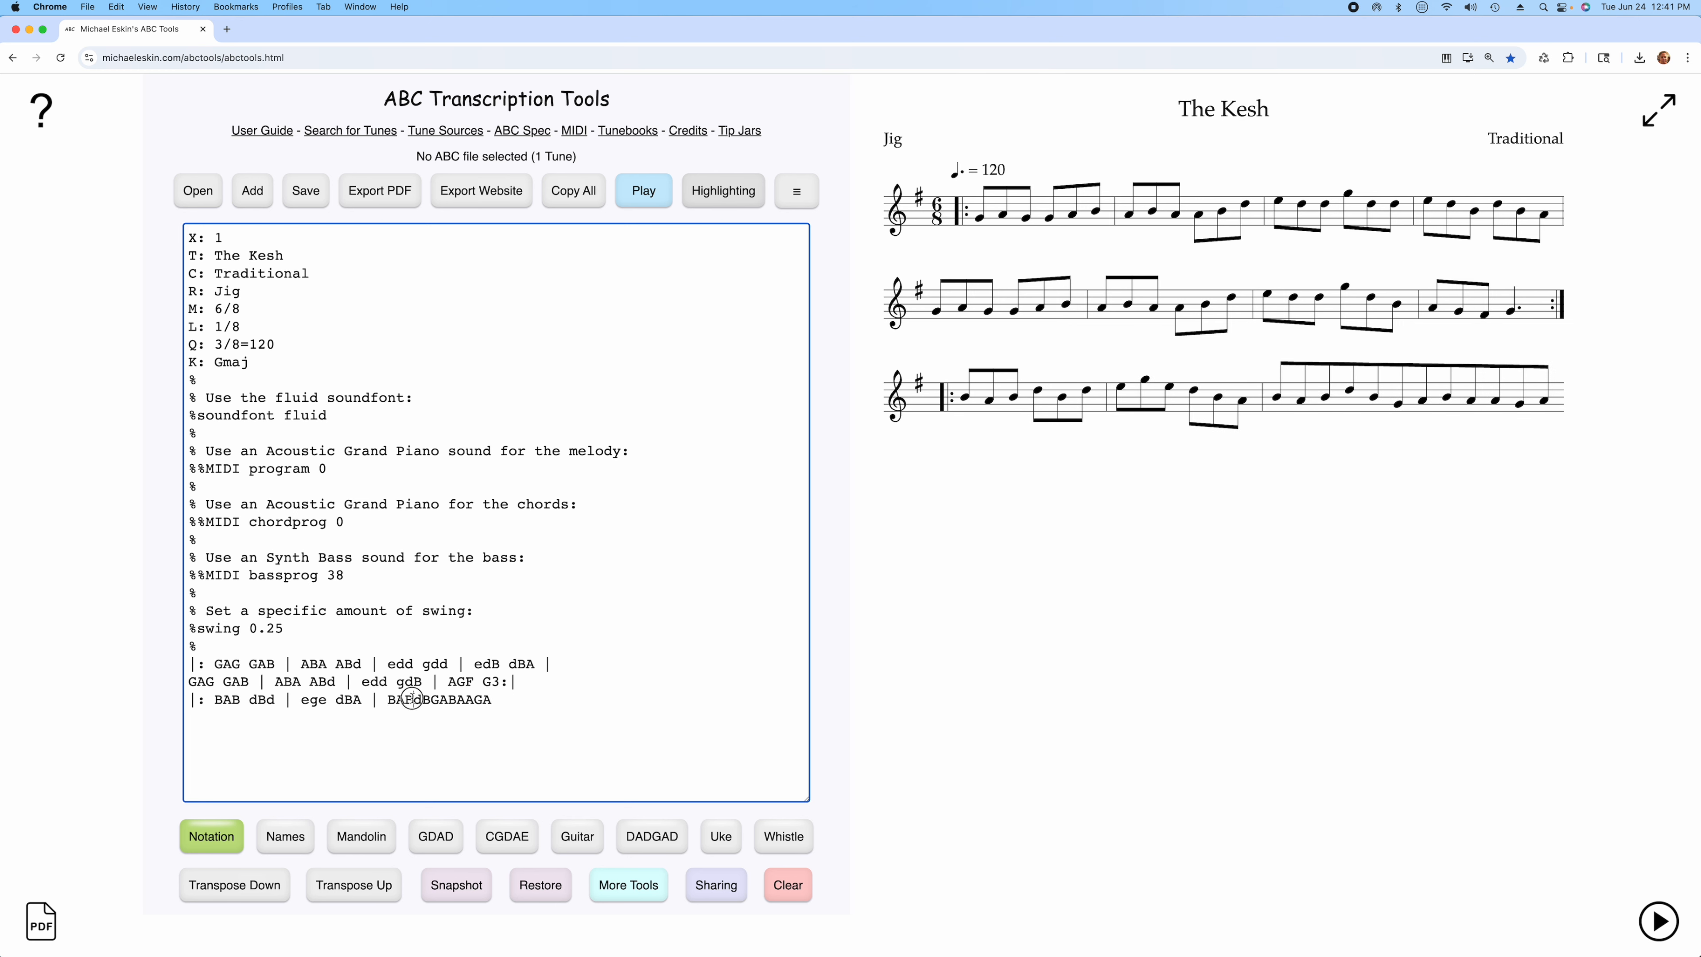
key(Right)
key(Right)
key(Right)
text(|)
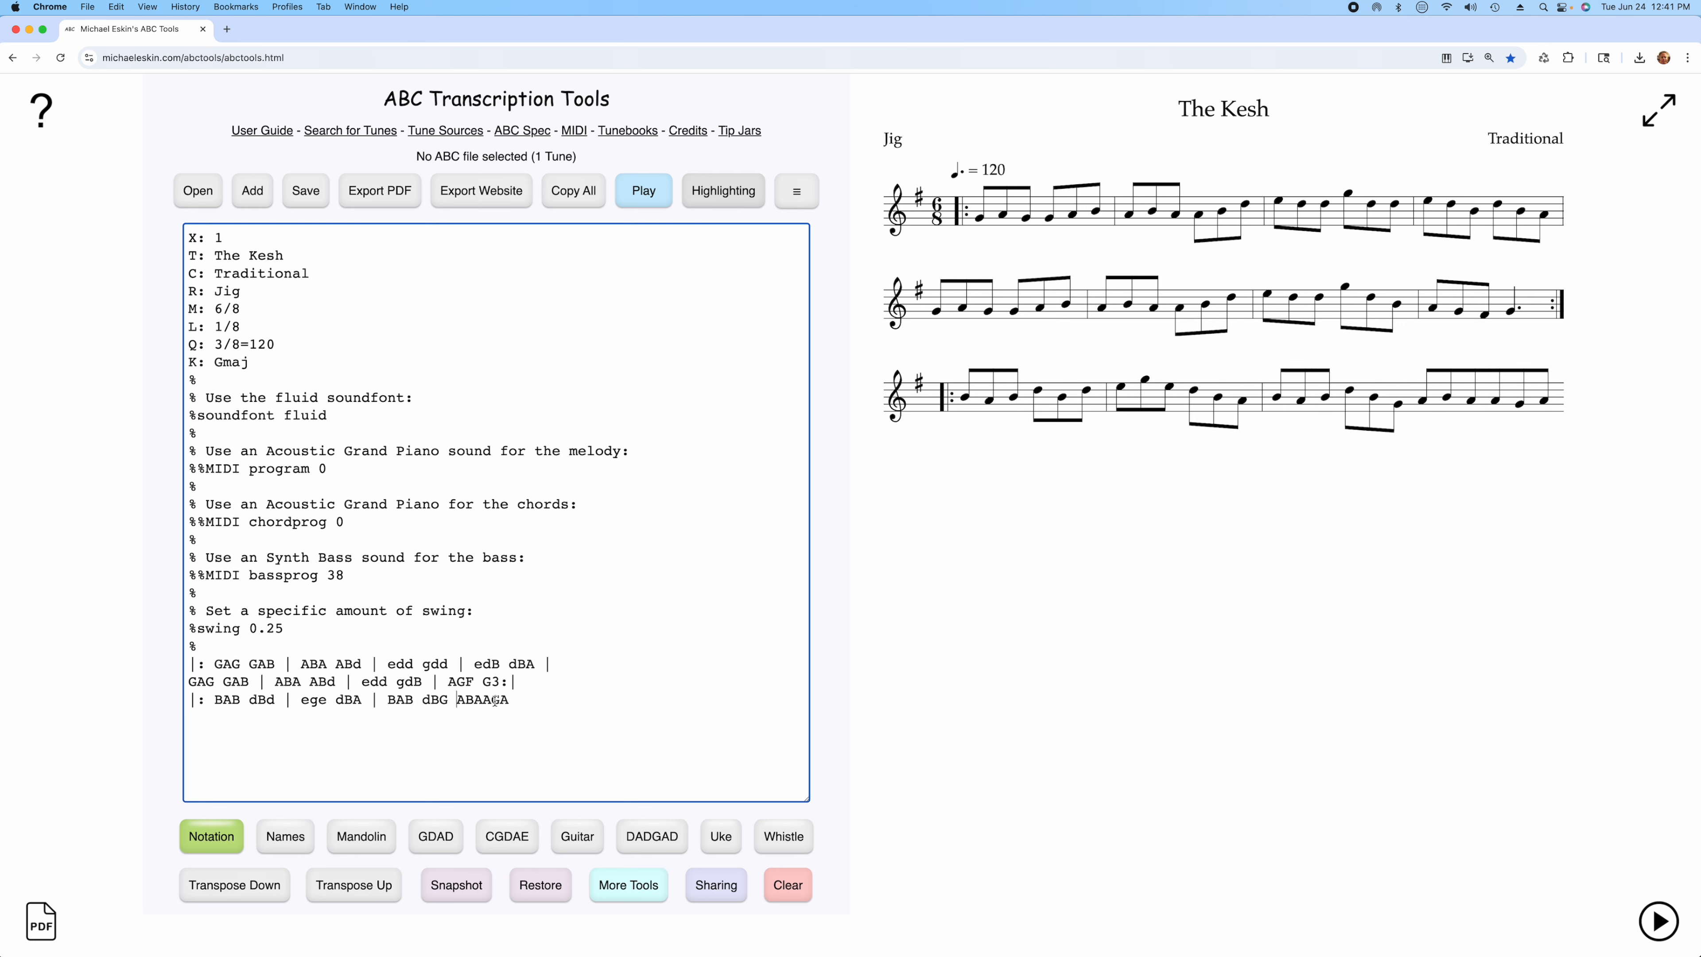
key(Right)
key(Right)
key(Right)
click(545, 701)
text(|)
key(Return)
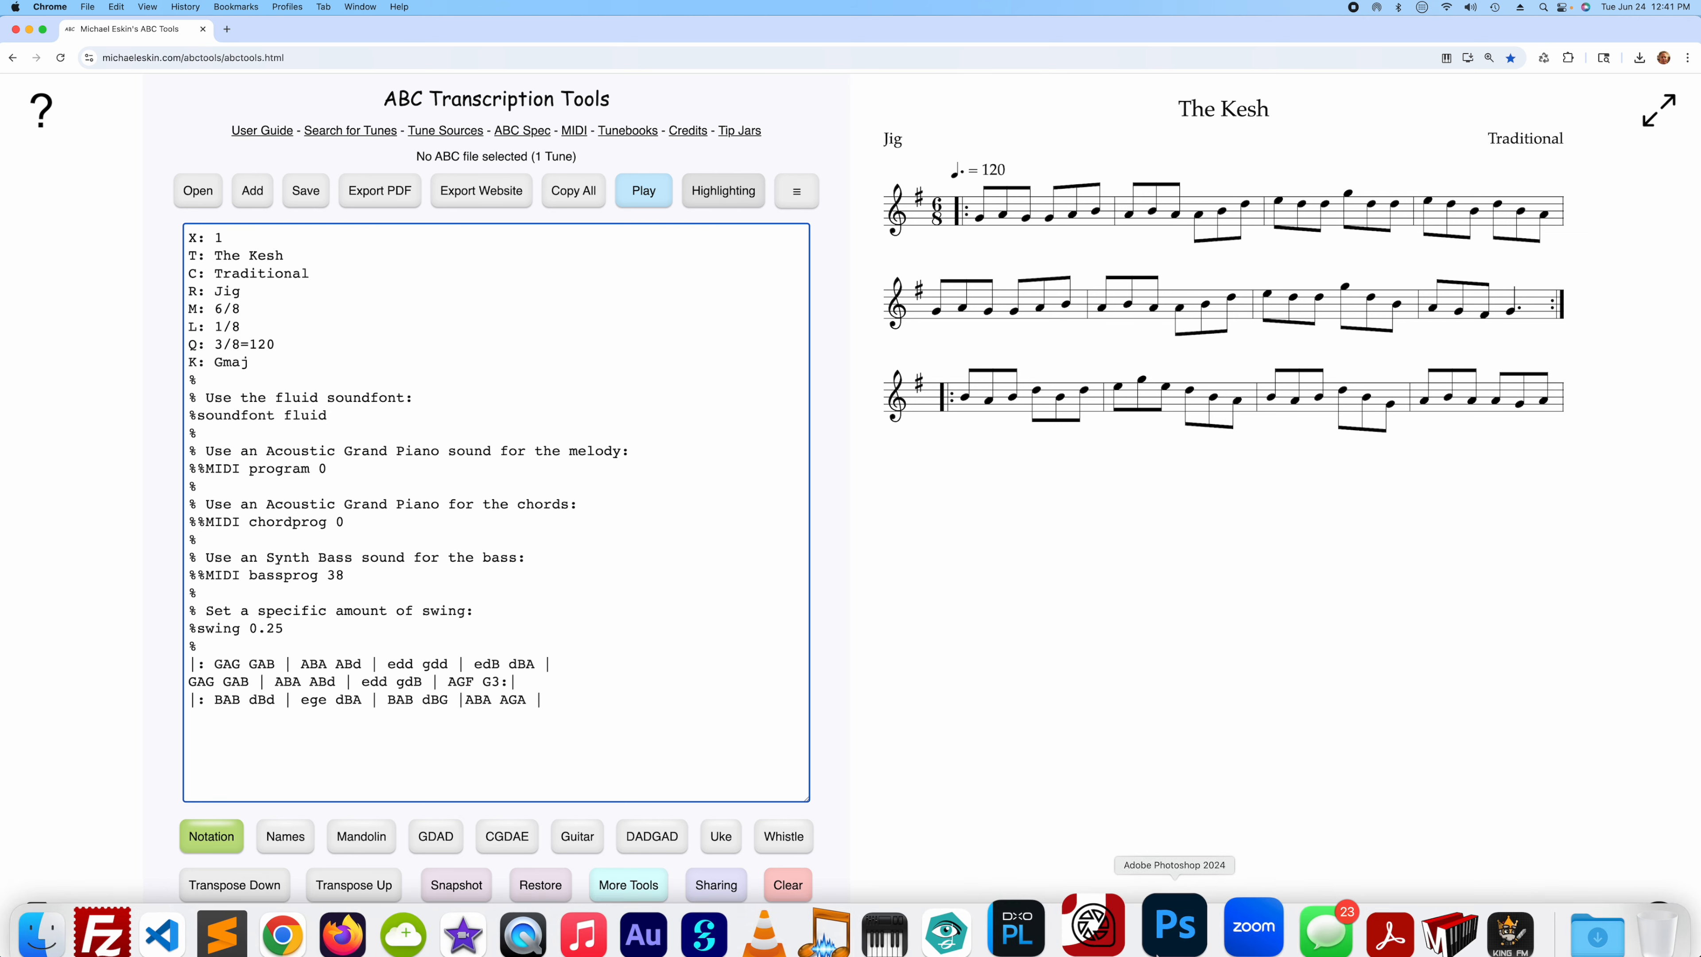
Step: Switch to MidiKeys and play BABdBdegedBd to begin the fourth melody line
click(887, 934)
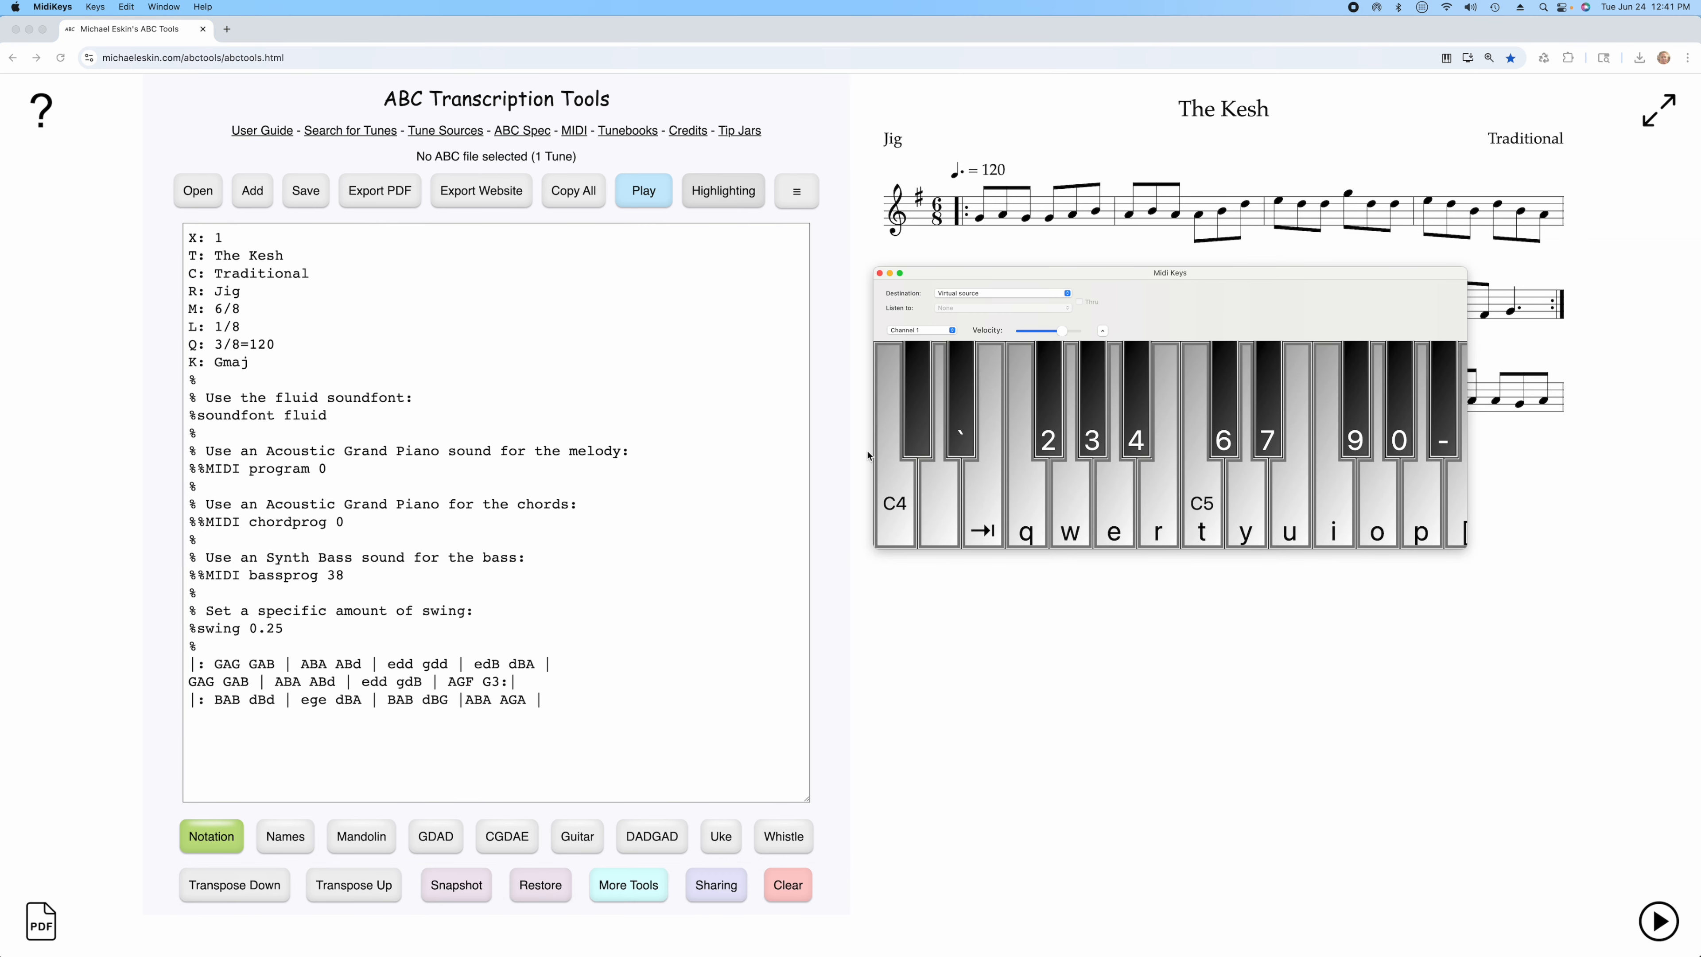
click(1096, 507)
click(1169, 507)
click(1246, 503)
click(1160, 499)
click(1260, 502)
click(1291, 504)
click(1271, 496)
click(1239, 502)
click(1165, 504)
click(1235, 502)
Step: Play gfgagabgfg in the upper octave from MidiKeys to complete the notes of the fourth melody line
click(1366, 503)
click(1366, 411)
click(1379, 502)
click(1414, 494)
click(1395, 501)
click(1408, 501)
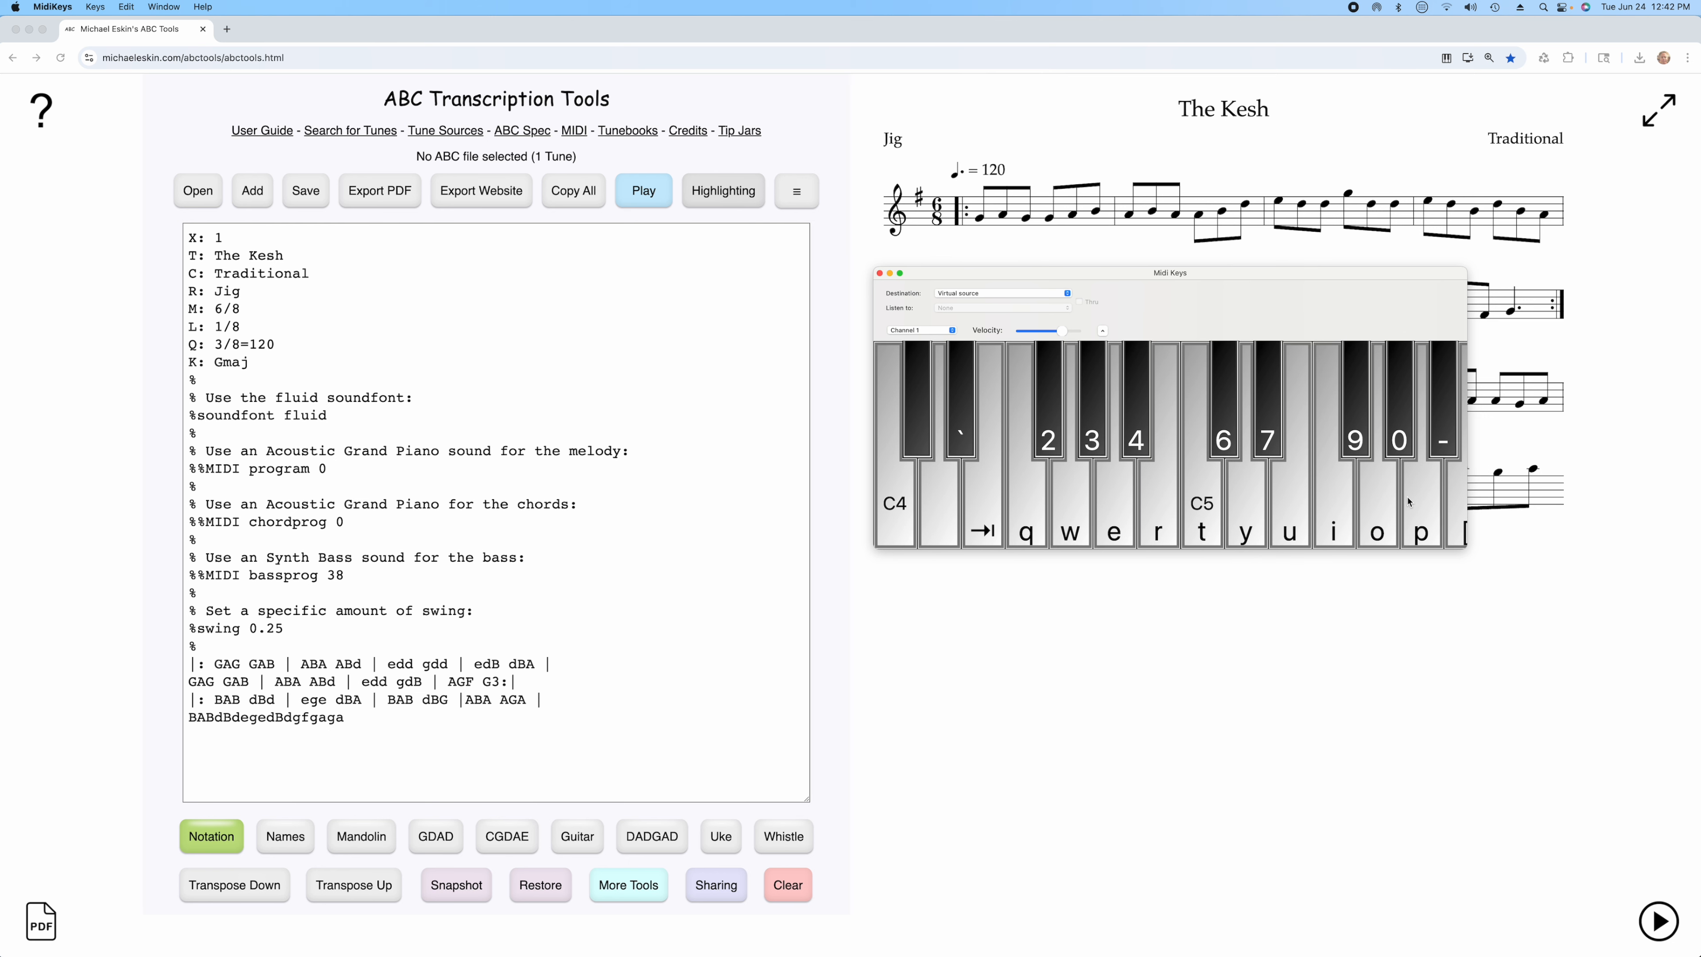
click(1458, 502)
click(1371, 502)
click(1356, 422)
click(1374, 501)
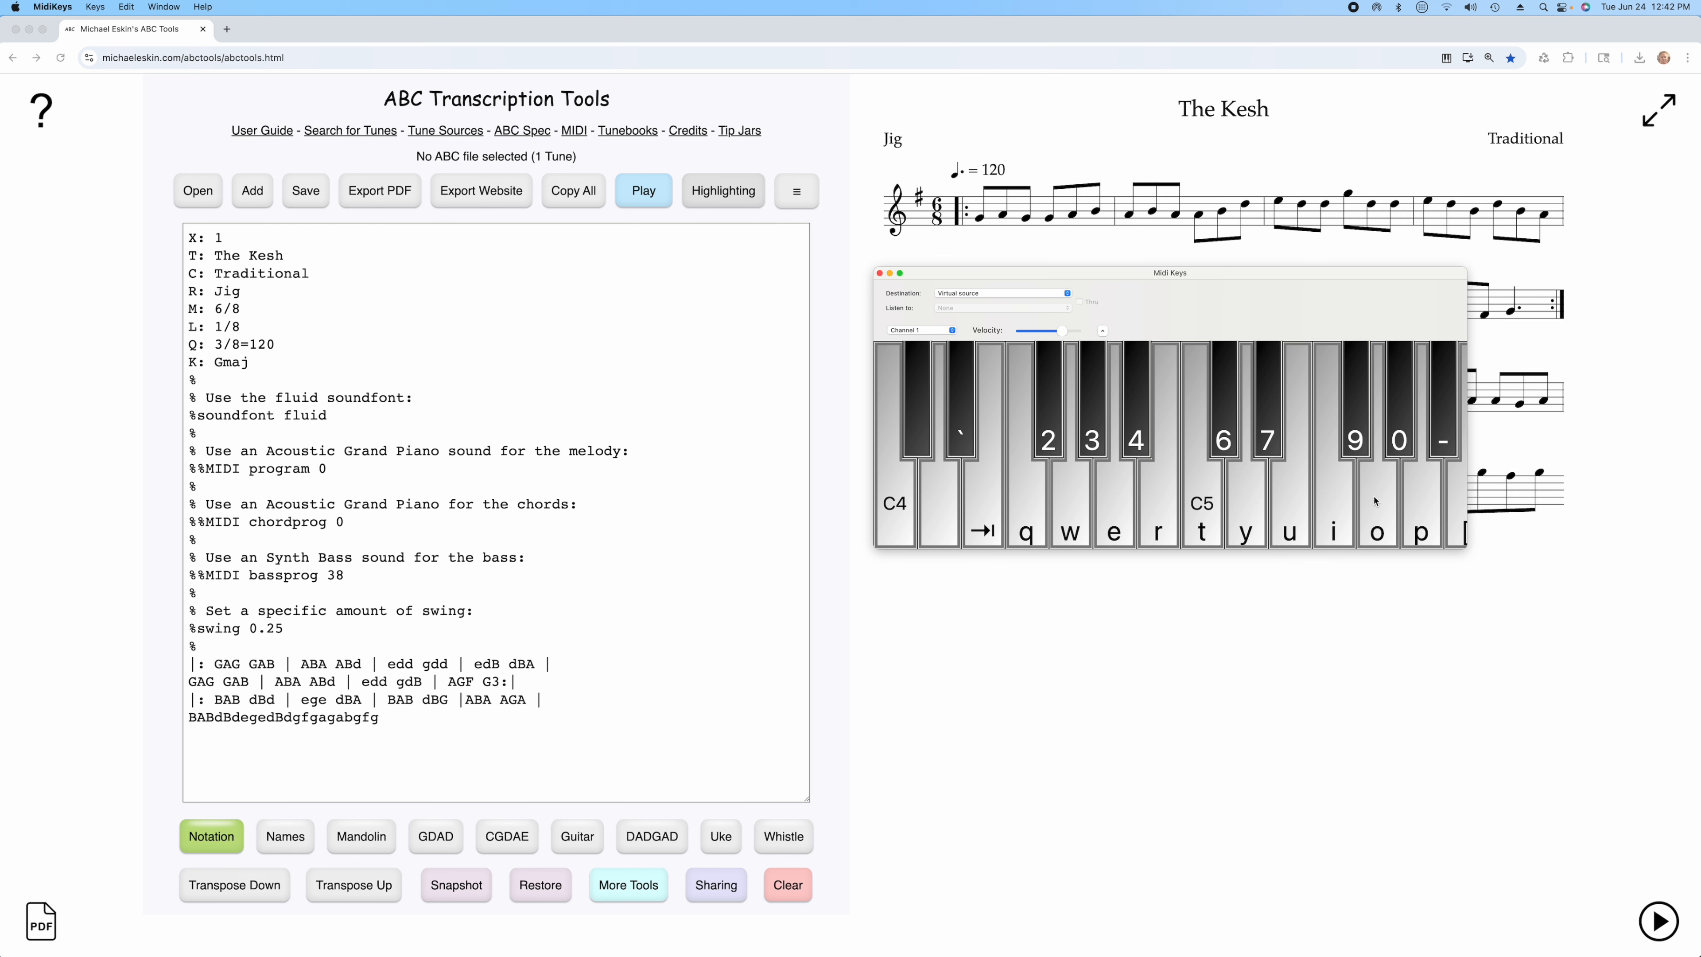
Step: Insert spaces and bar lines in the first half of the fourth melody line: BAB dBd | ege dBd |
click(426, 716)
click(215, 717)
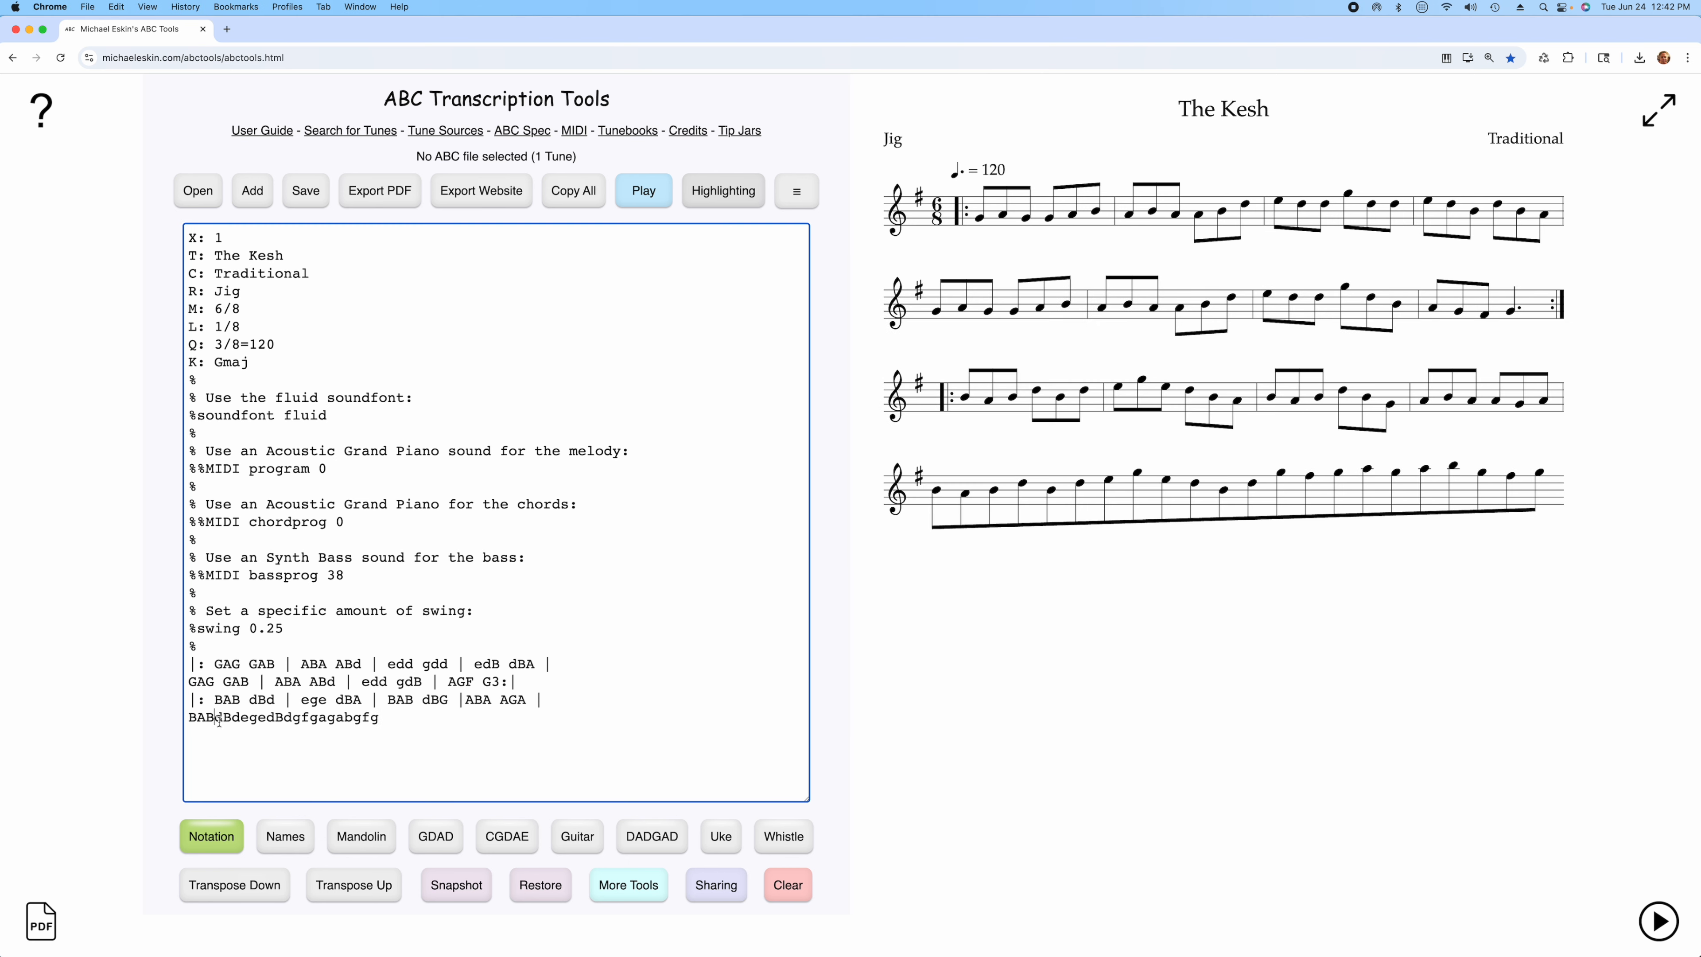
text(|)
key(BackSpace)
key(BackSpace)
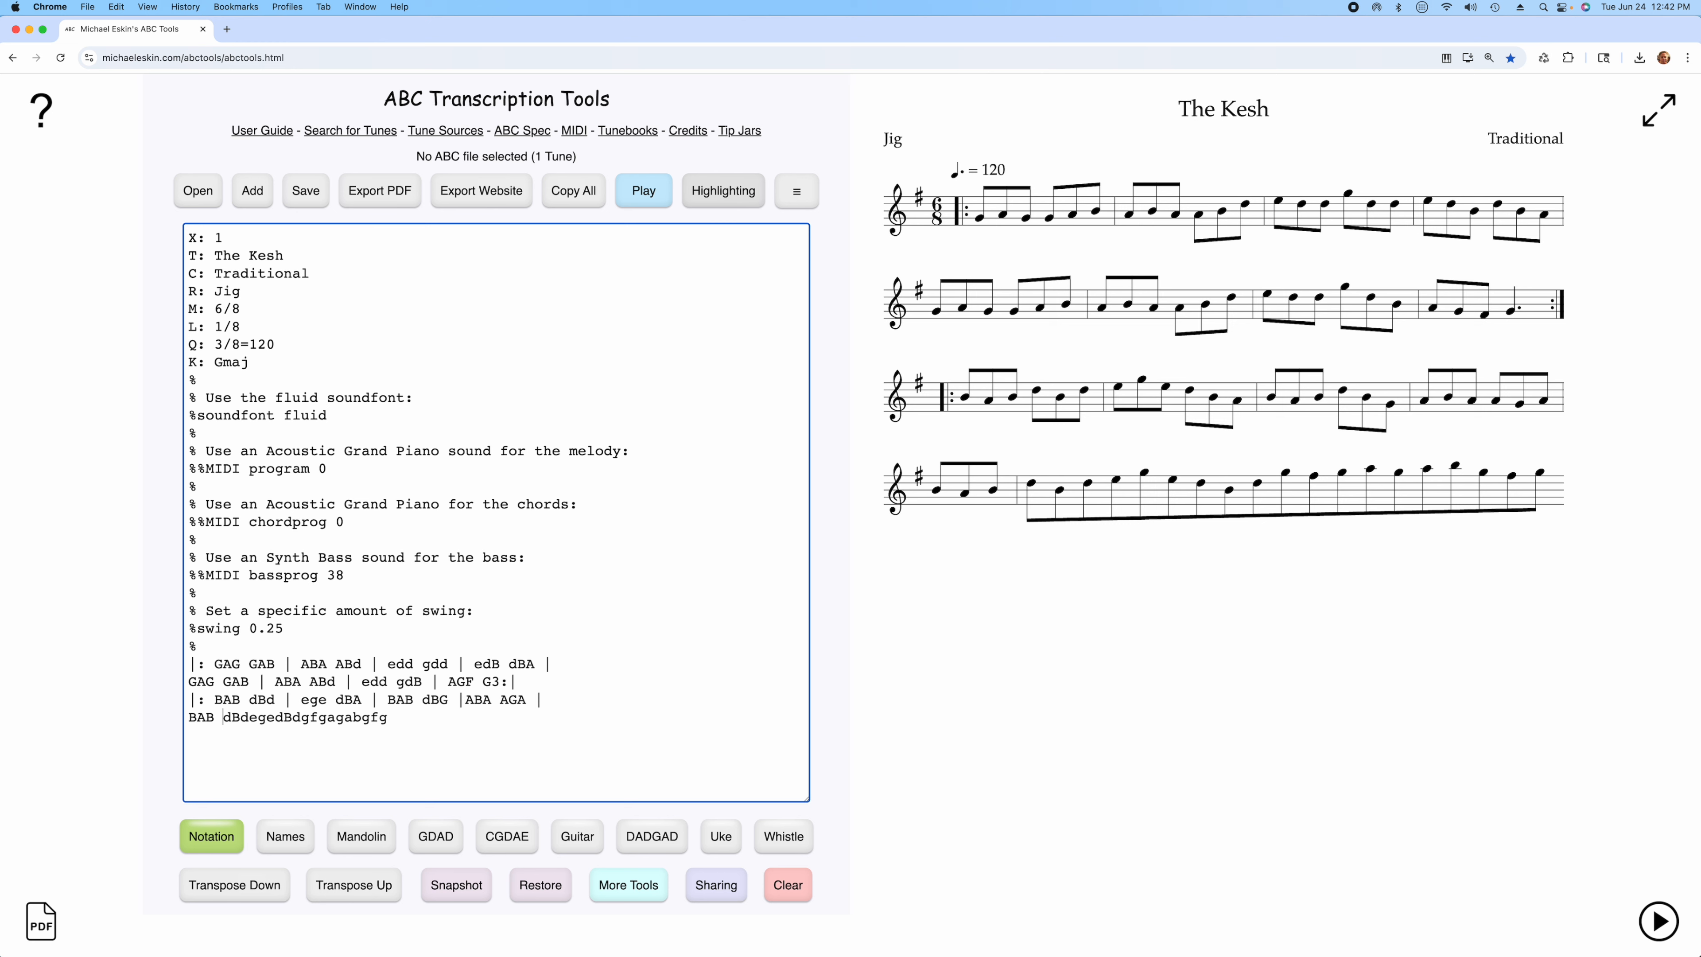
click(248, 716)
text(|)
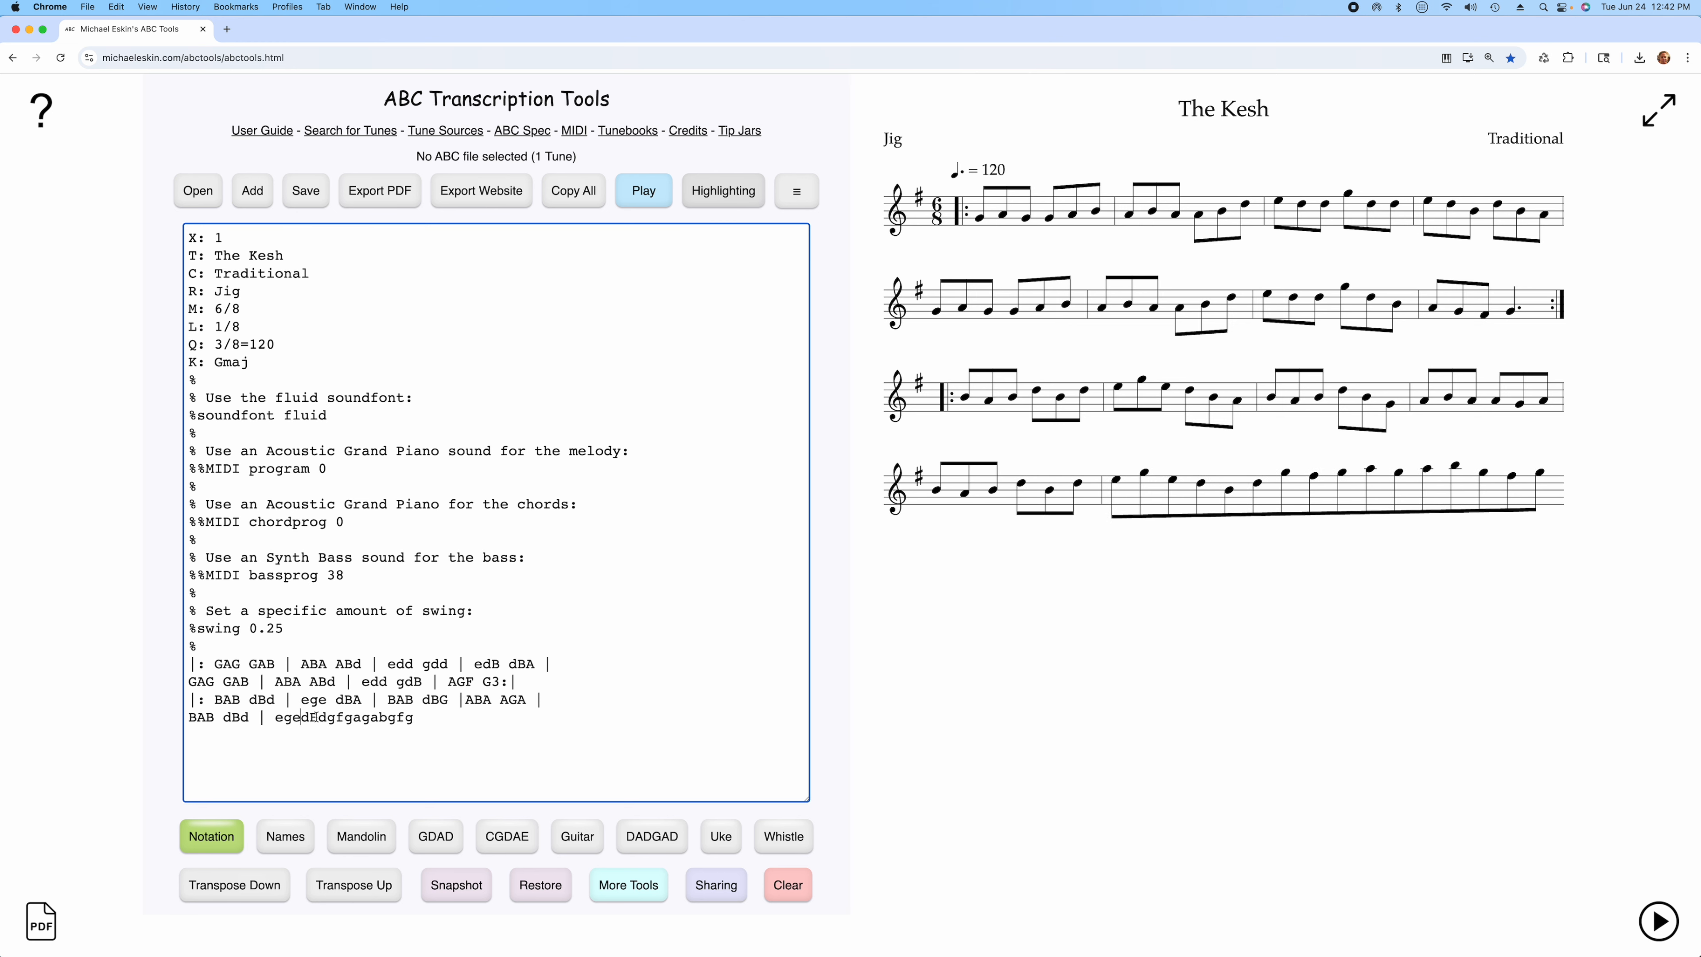
key(Right)
key(Right)
key(Right)
text(|)
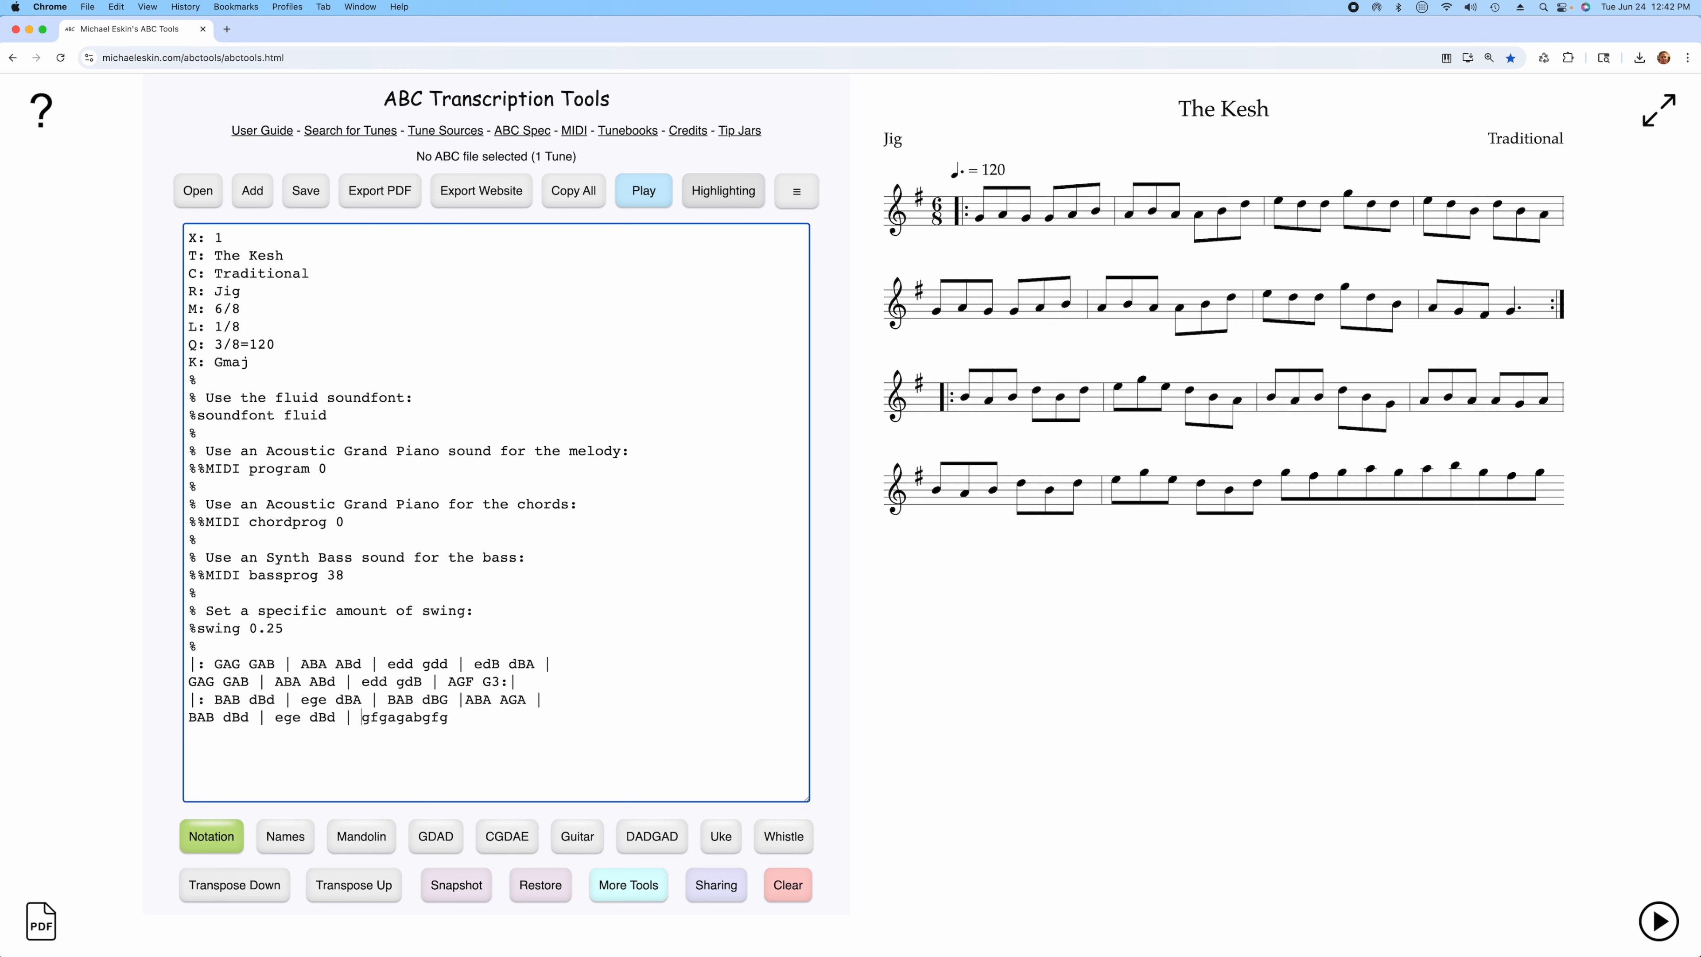
Step: Group the third bar of the fourth melody line as gfg aga and end it with a bar line
key(Right)
key(Right)
key(Right)
click(423, 717)
text(|)
Step: Group the last bar as bgf g3, lengthening the final g, and close the fourth line with the repeat sign :|
key(Right)
key(Right)
key(Right)
key(Right)
text(3 |:)
key(BackSpace)
key(BackSpace)
text(:|)
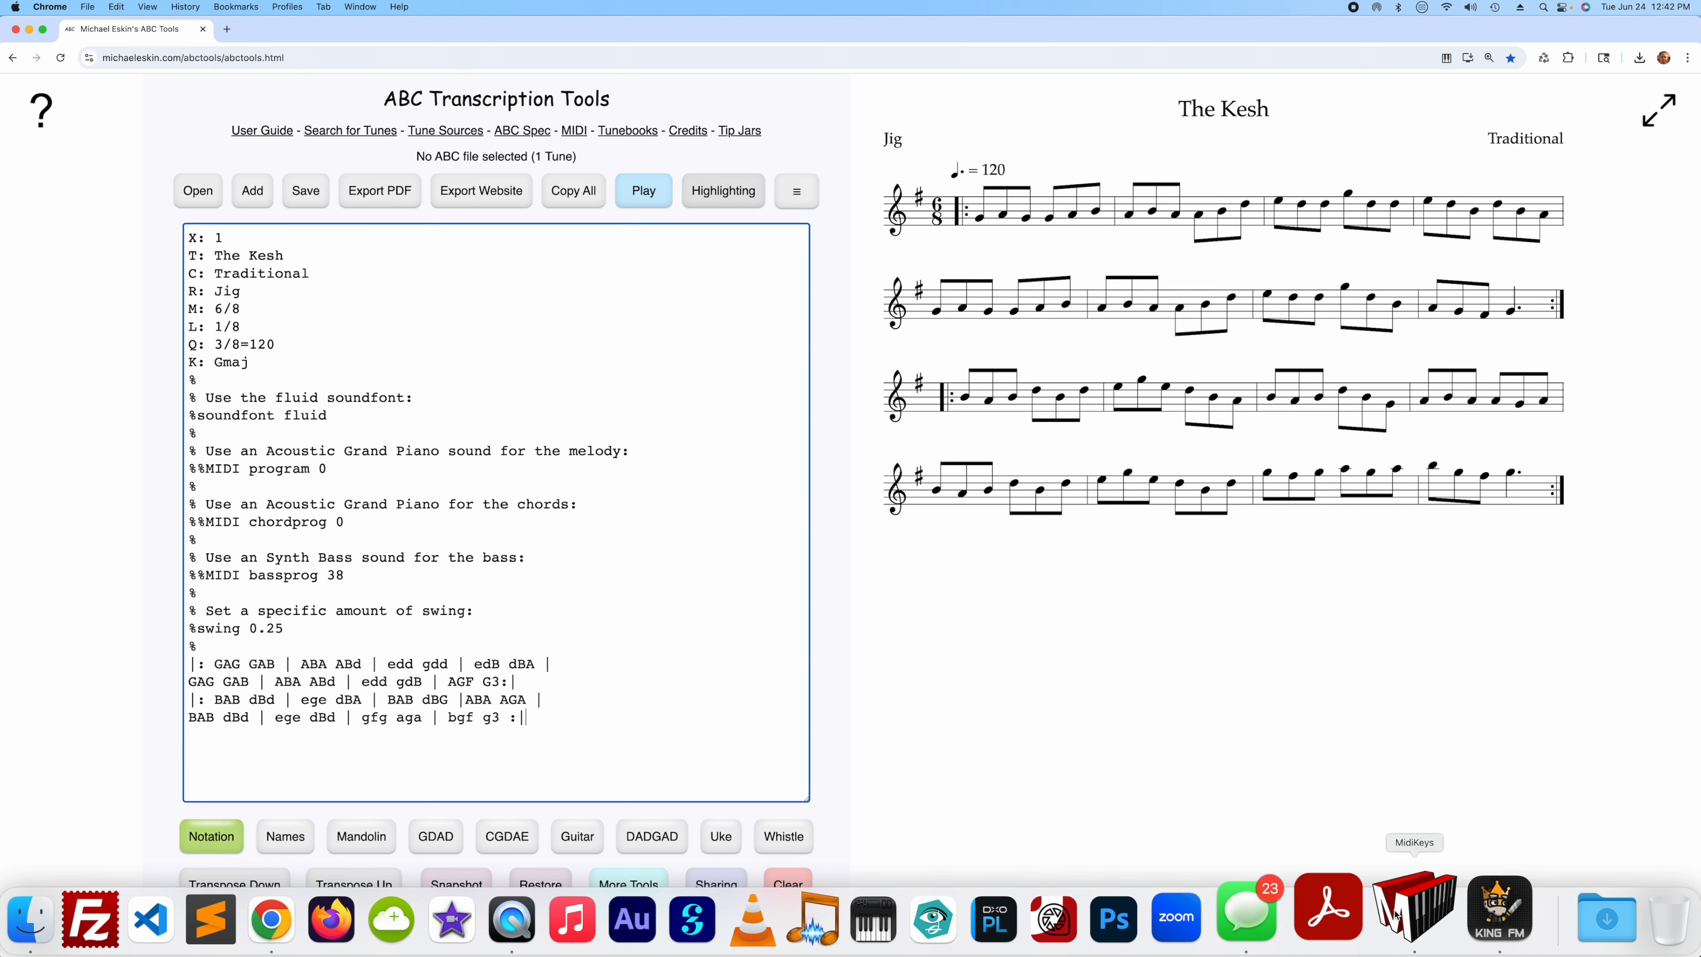
Step: Move the MidiKeys window below the rendered score and switch to the King of FM synthesizer
click(1408, 925)
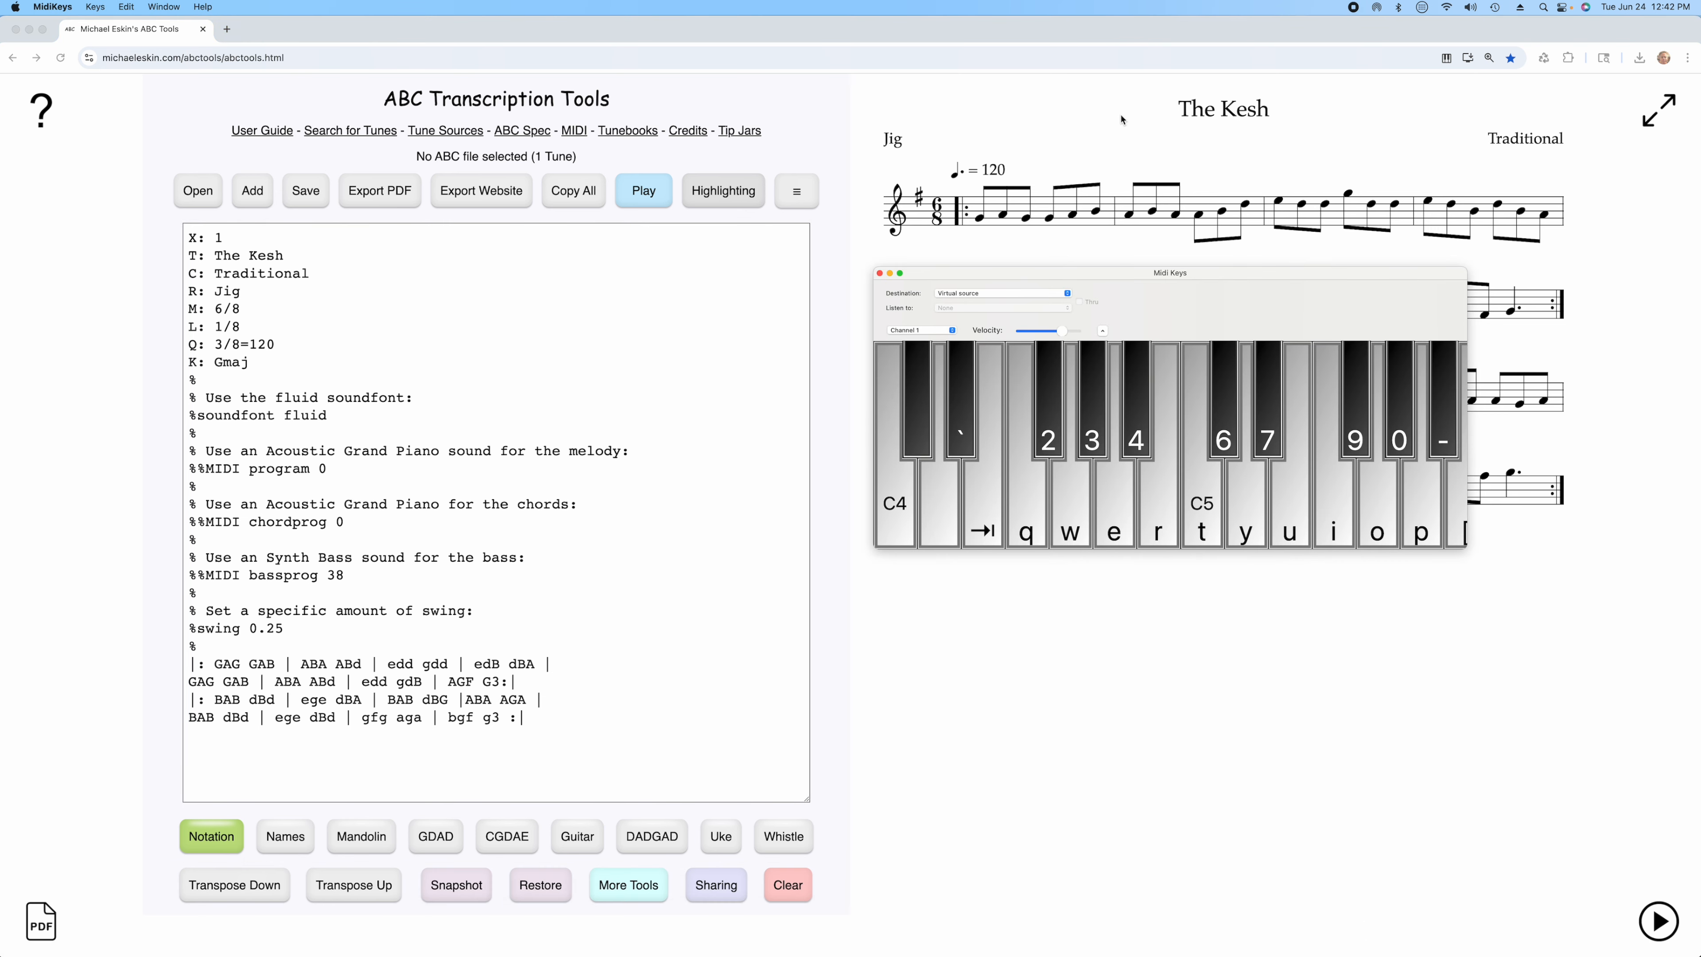
drag(1290, 282, 1317, 640)
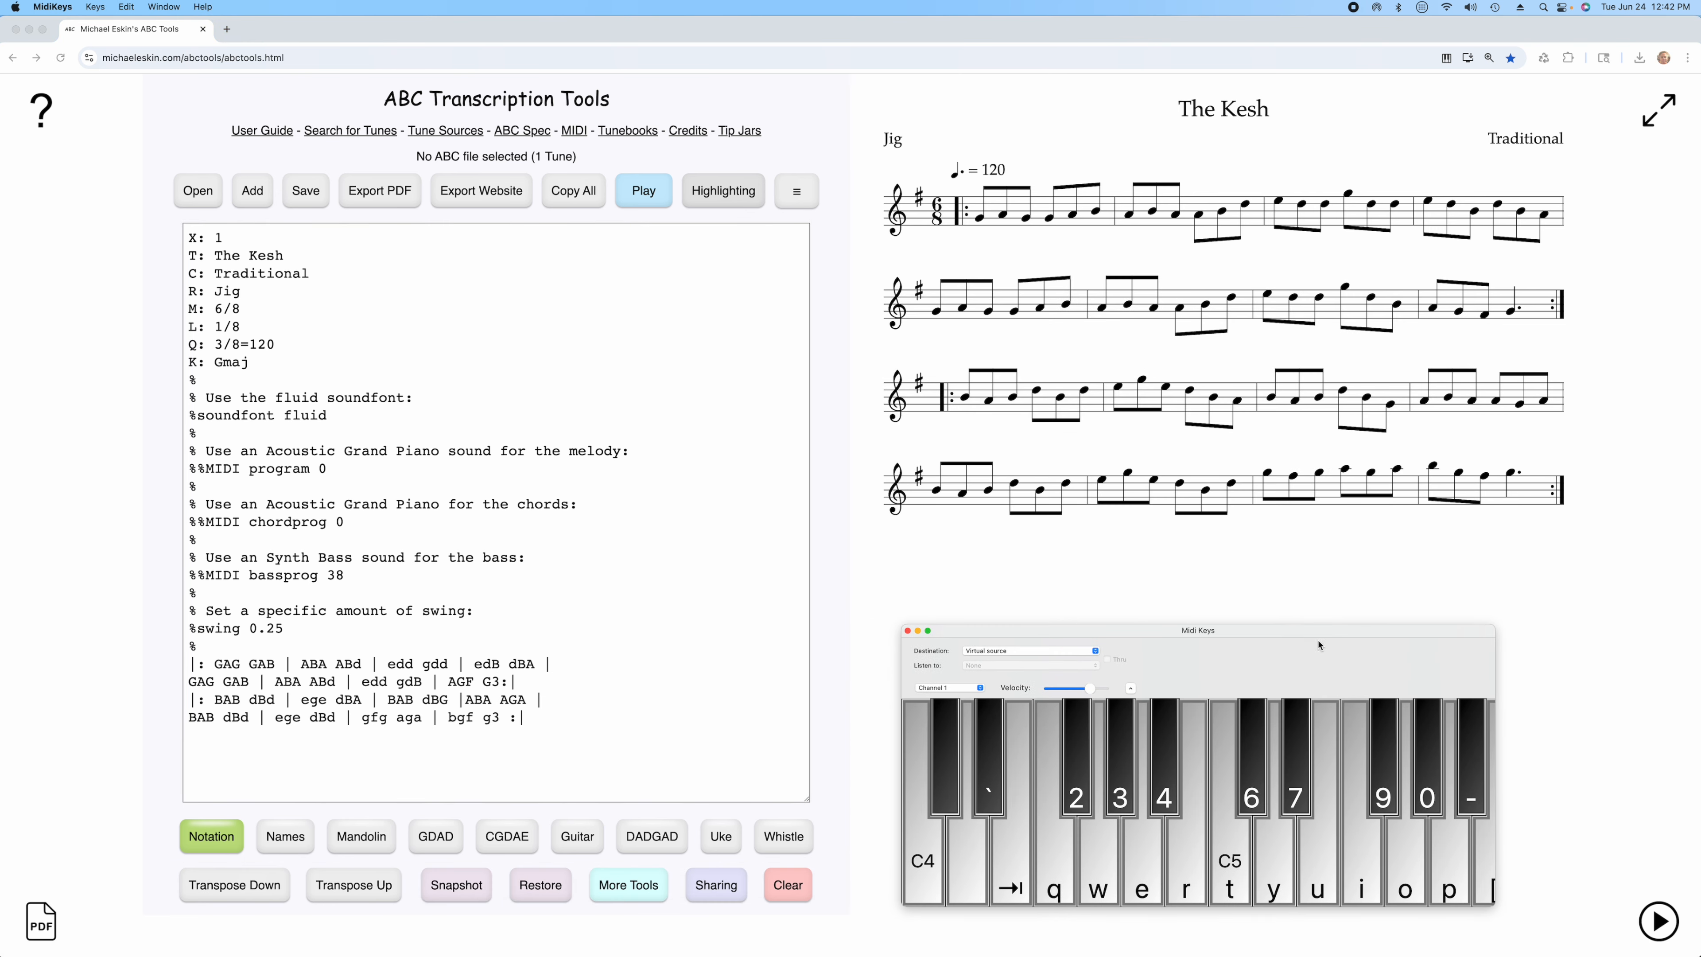
click(1460, 928)
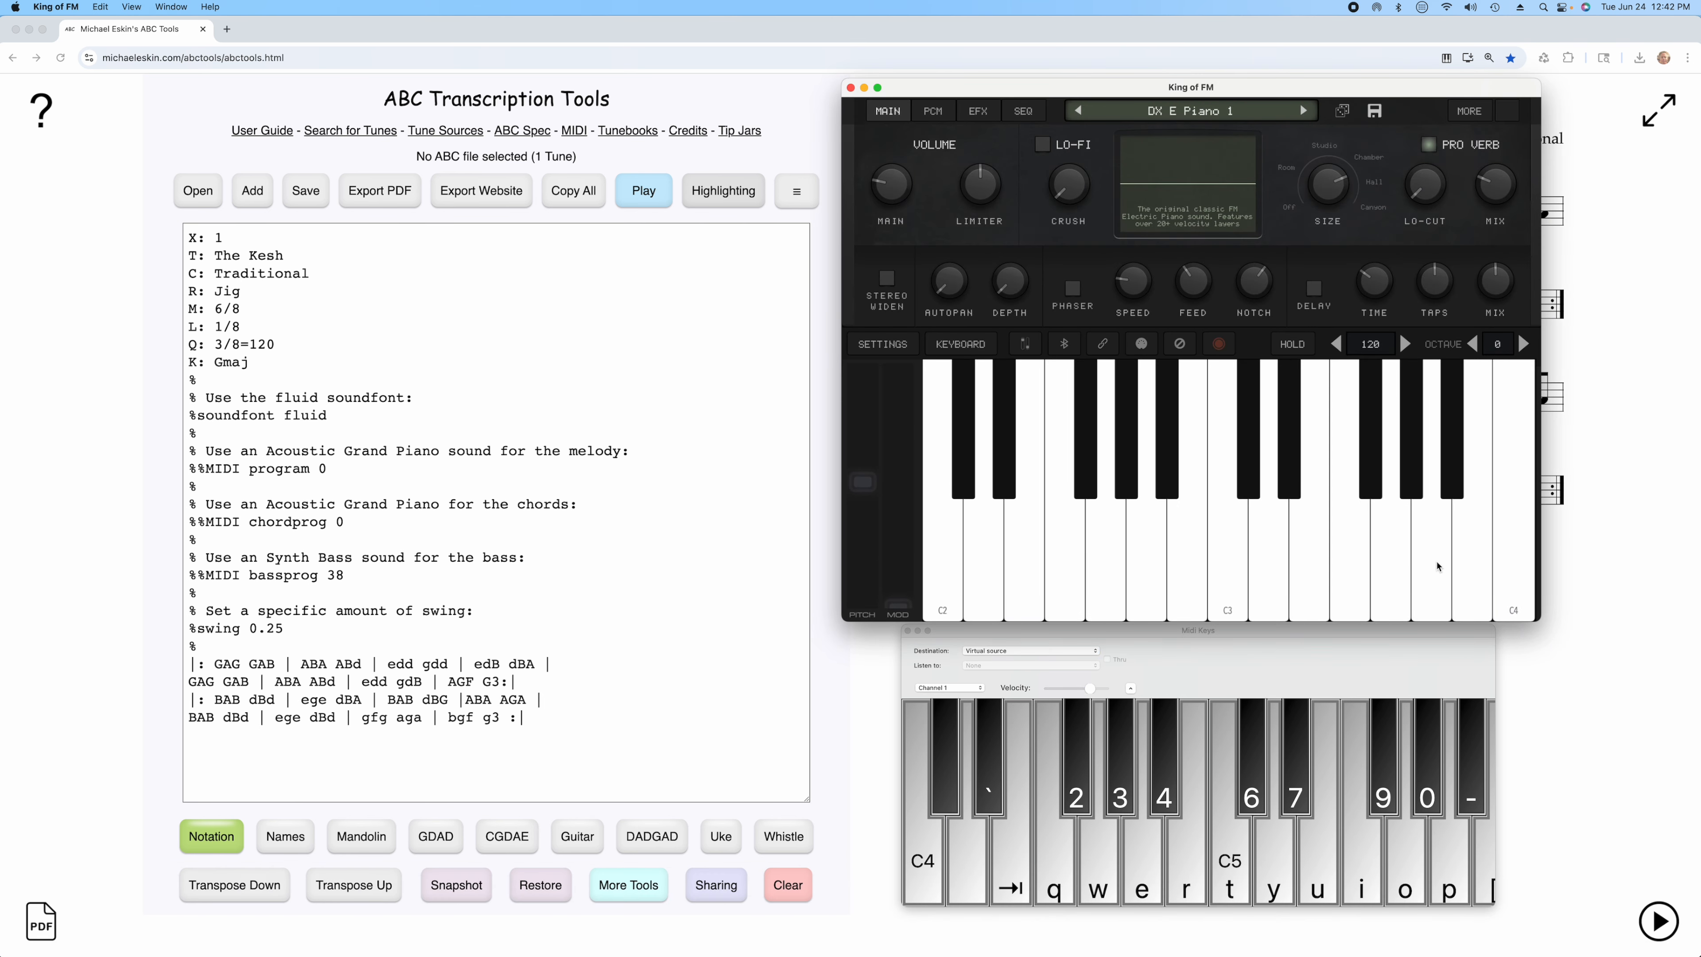